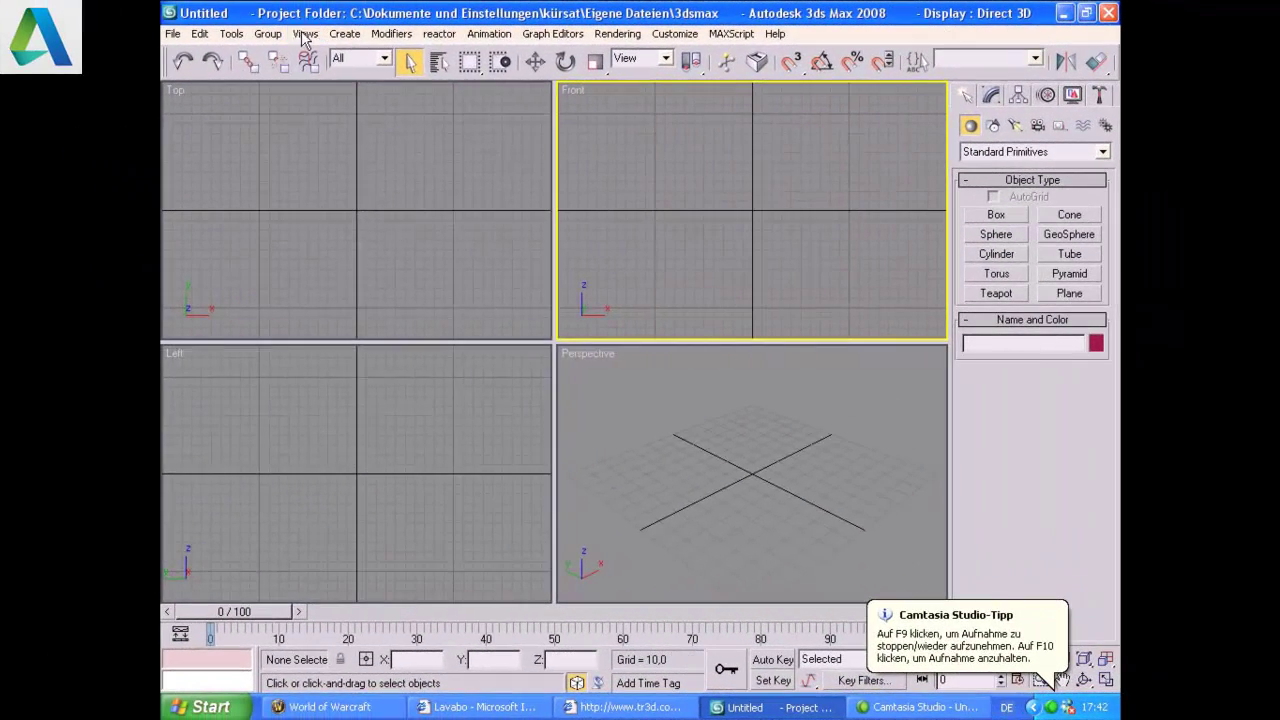
# Step: Set 6r42blGgj.jpg from the Programme folder as the Front view background, using Match Bitmap
pyautogui.click(305, 33)
pyautogui.click(345, 150)
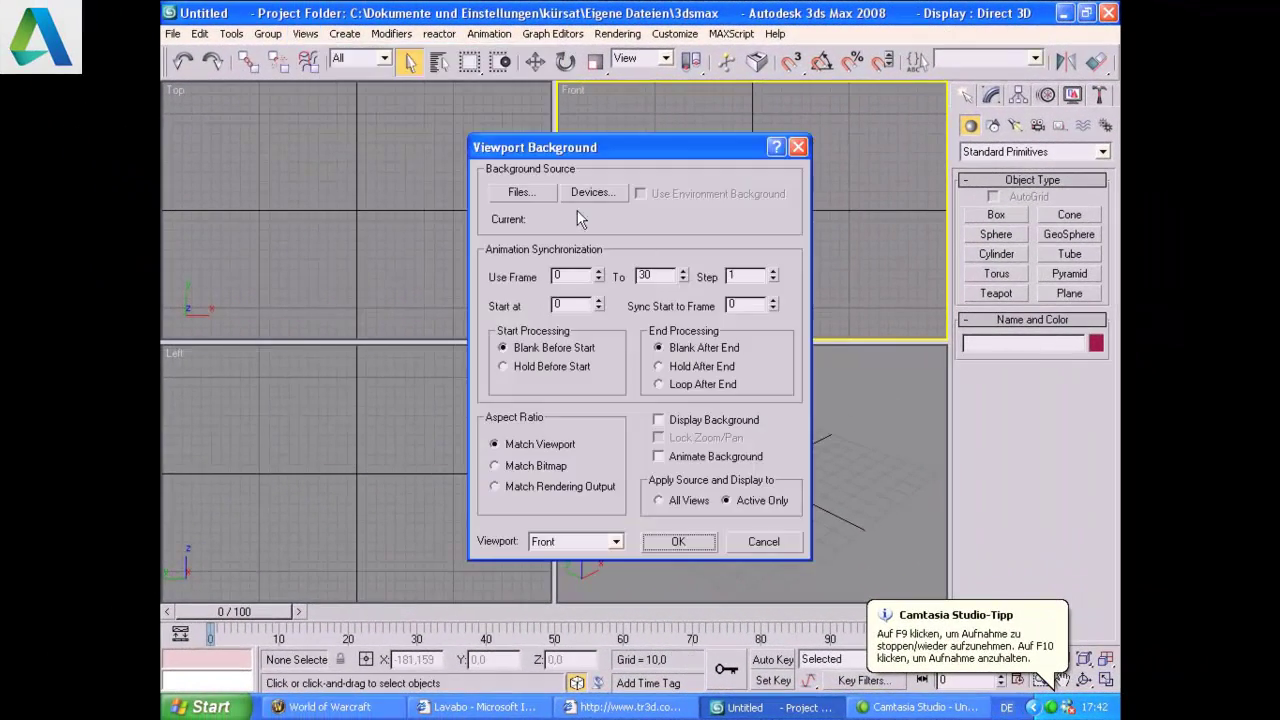
pyautogui.click(519, 192)
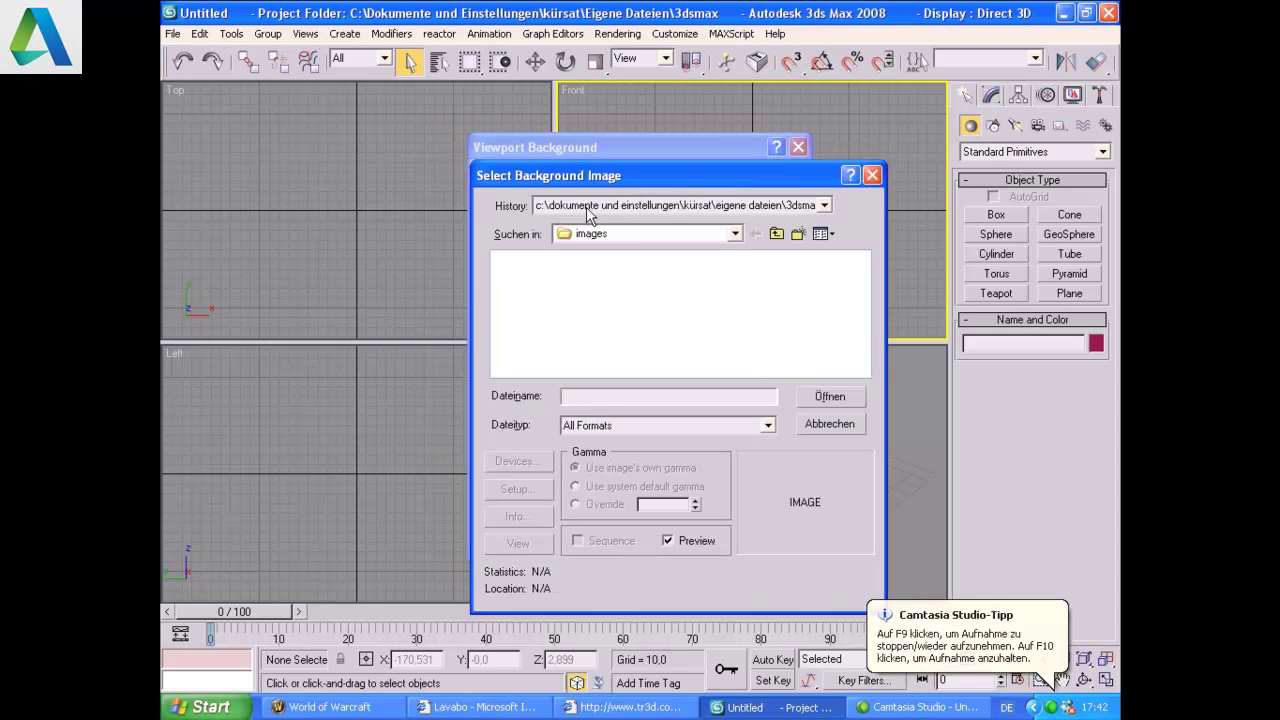
pyautogui.click(735, 234)
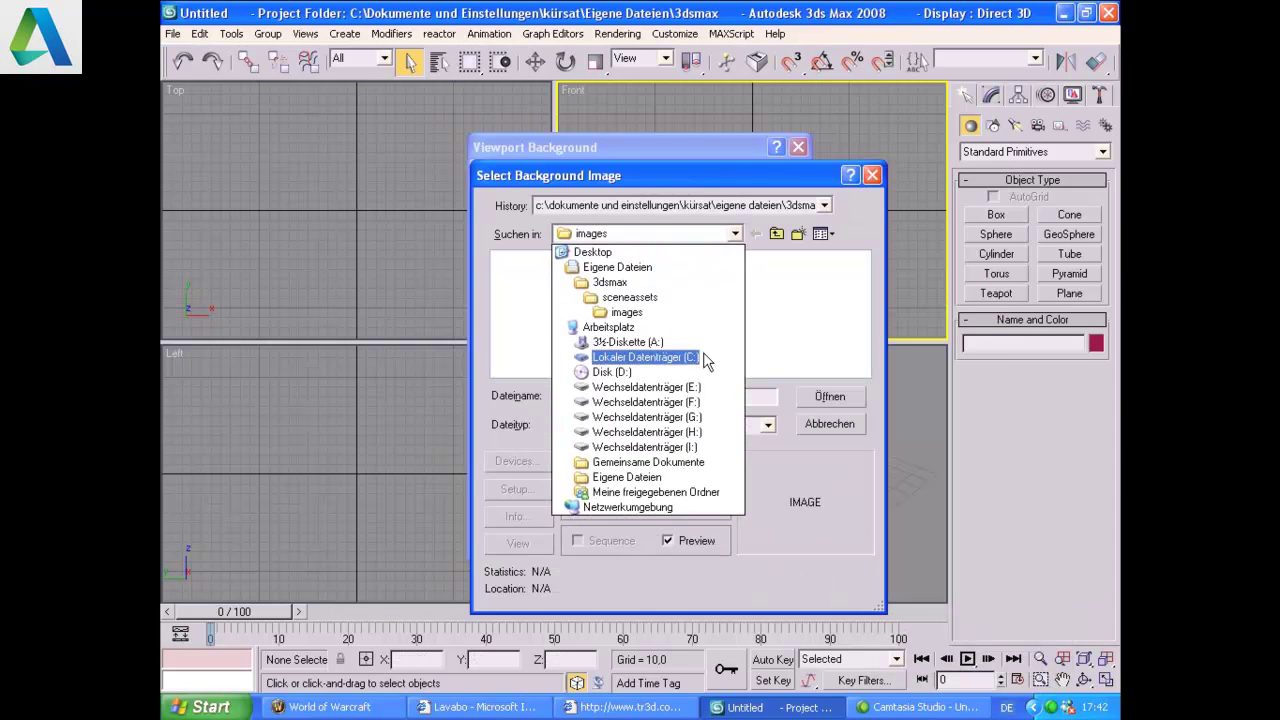
pyautogui.click(708, 357)
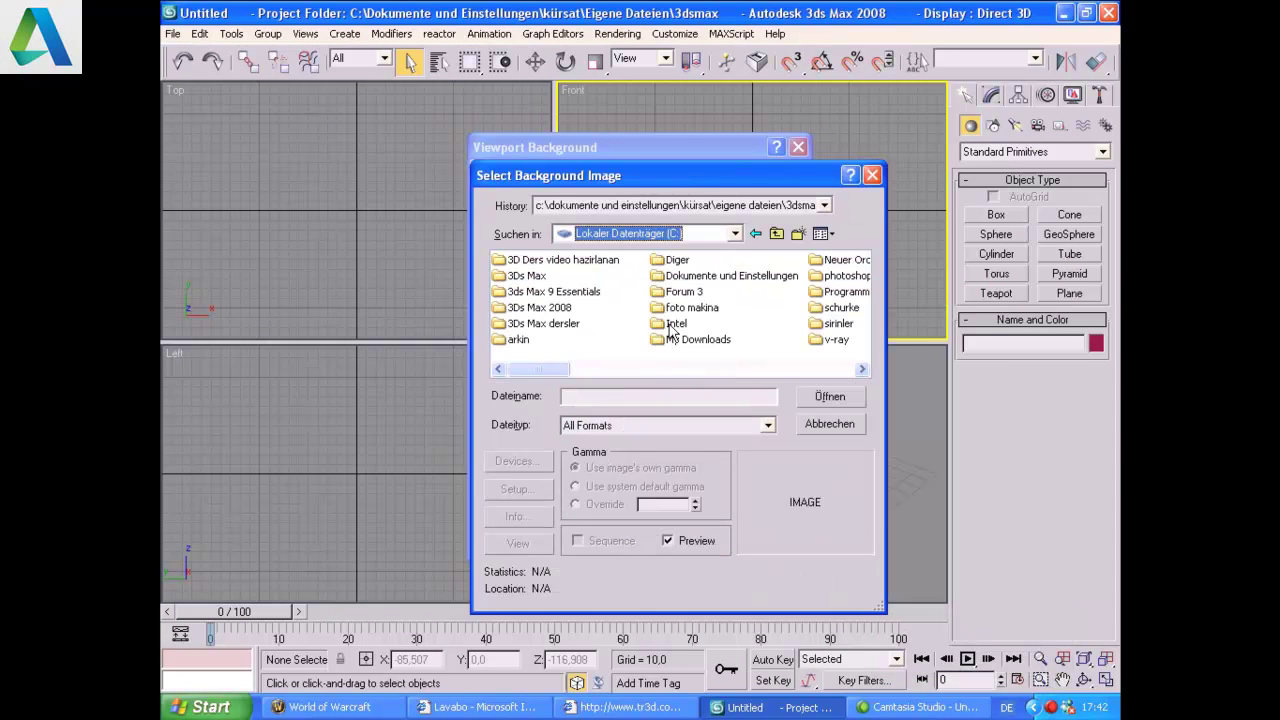
pyautogui.click(575, 370)
pyautogui.moveTo(575, 373); pyautogui.dragTo(595, 350)
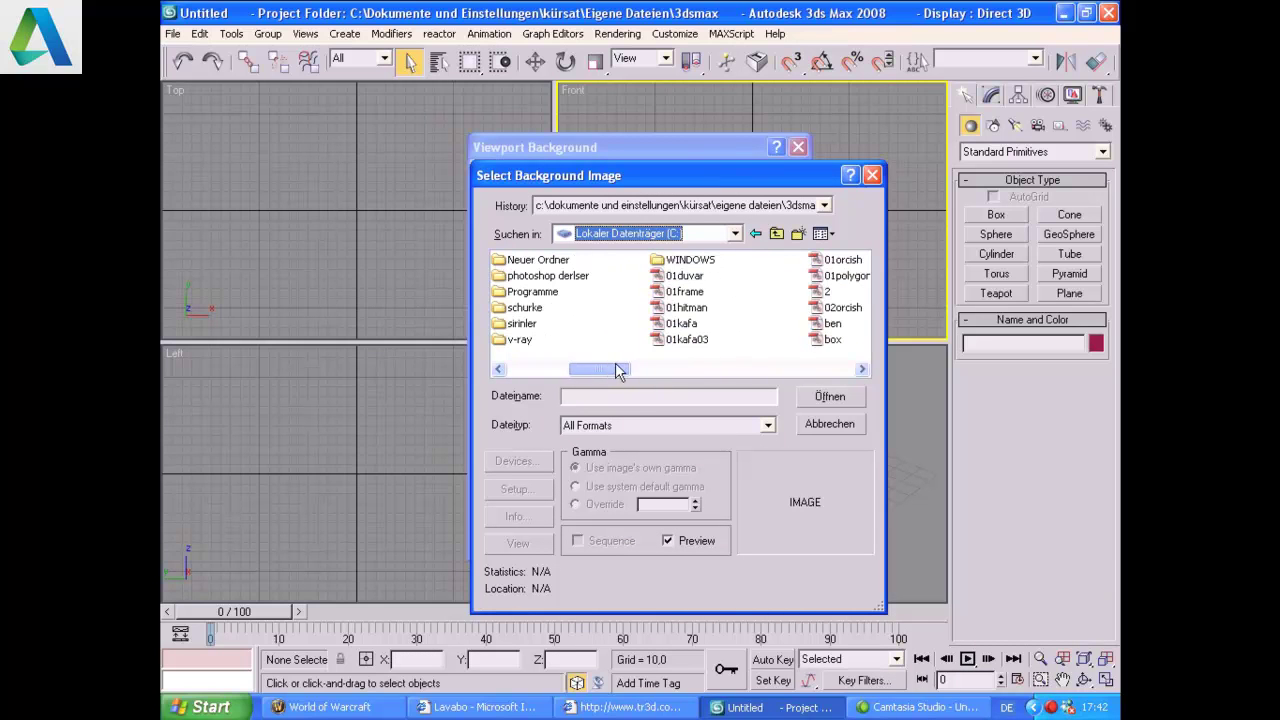
pyautogui.doubleClick(550, 292)
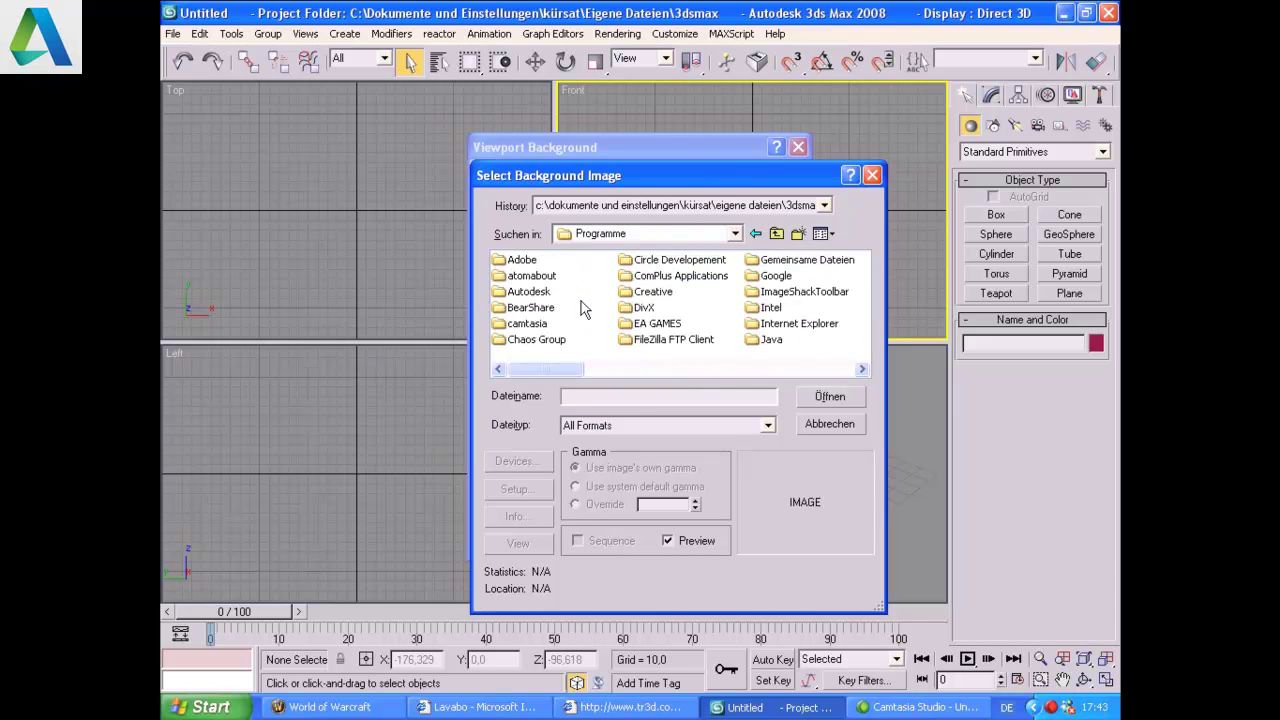
pyautogui.moveTo(573, 373); pyautogui.dragTo(791, 370)
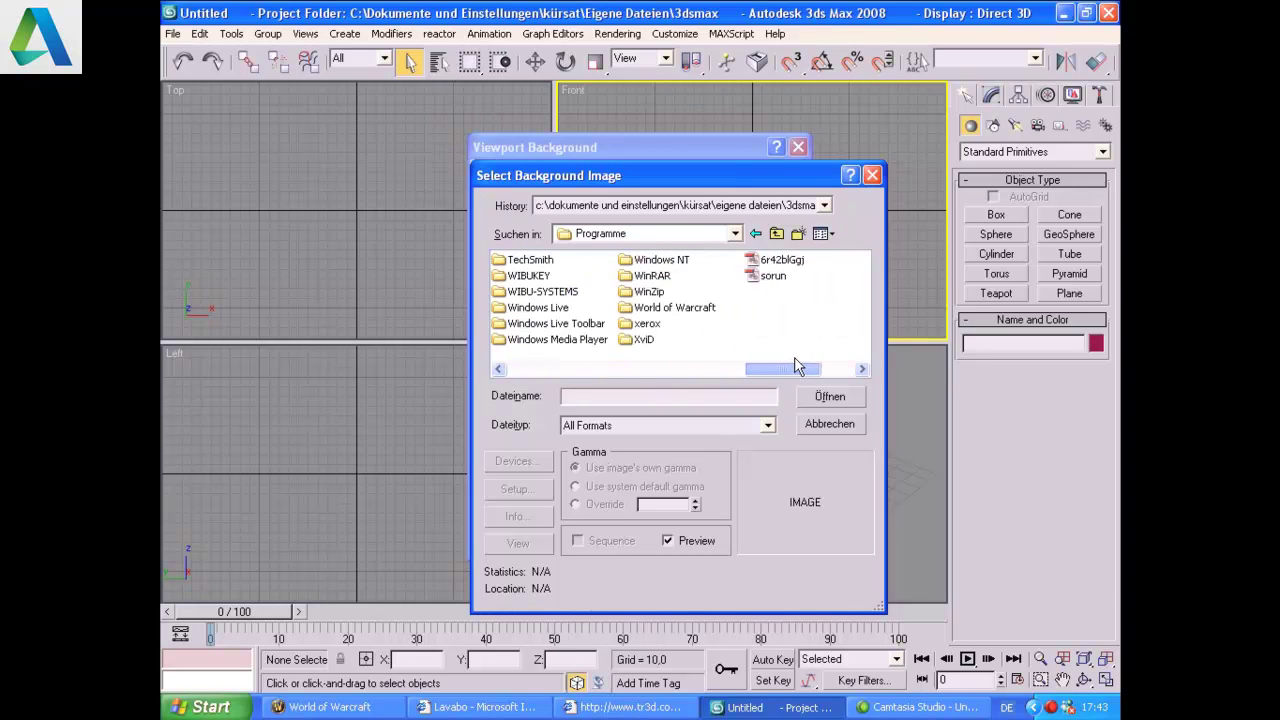
pyautogui.doubleClick(775, 262)
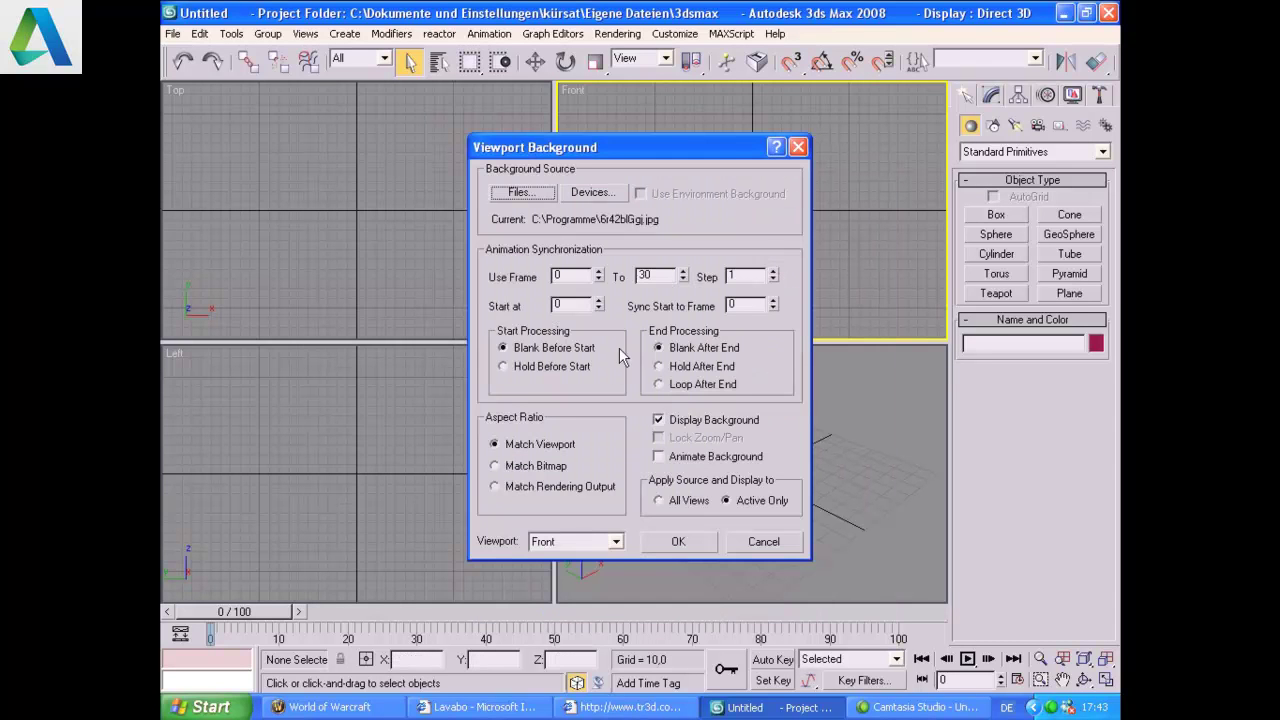
pyautogui.click(543, 467)
pyautogui.click(704, 540)
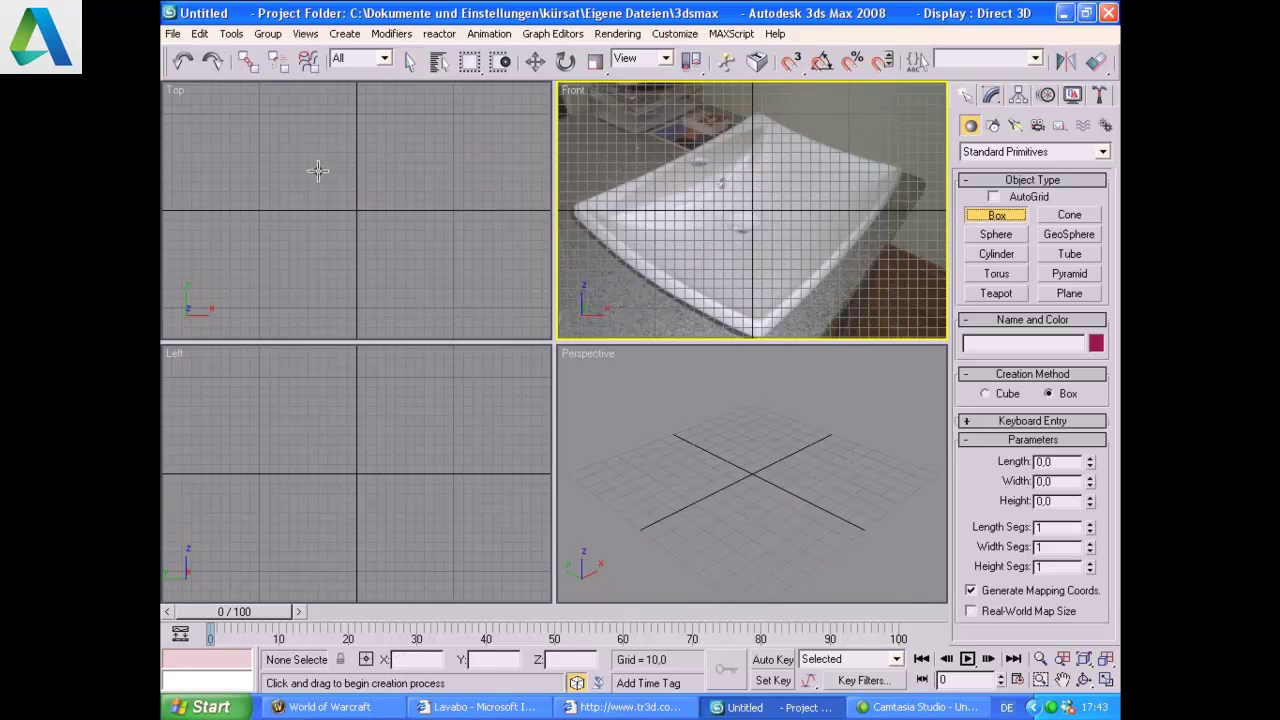
# Step: Draw a flat box in the Top view sized to the basin's footprint
pyautogui.click(234, 157)
pyautogui.moveTo(246, 155); pyautogui.dragTo(443, 259)
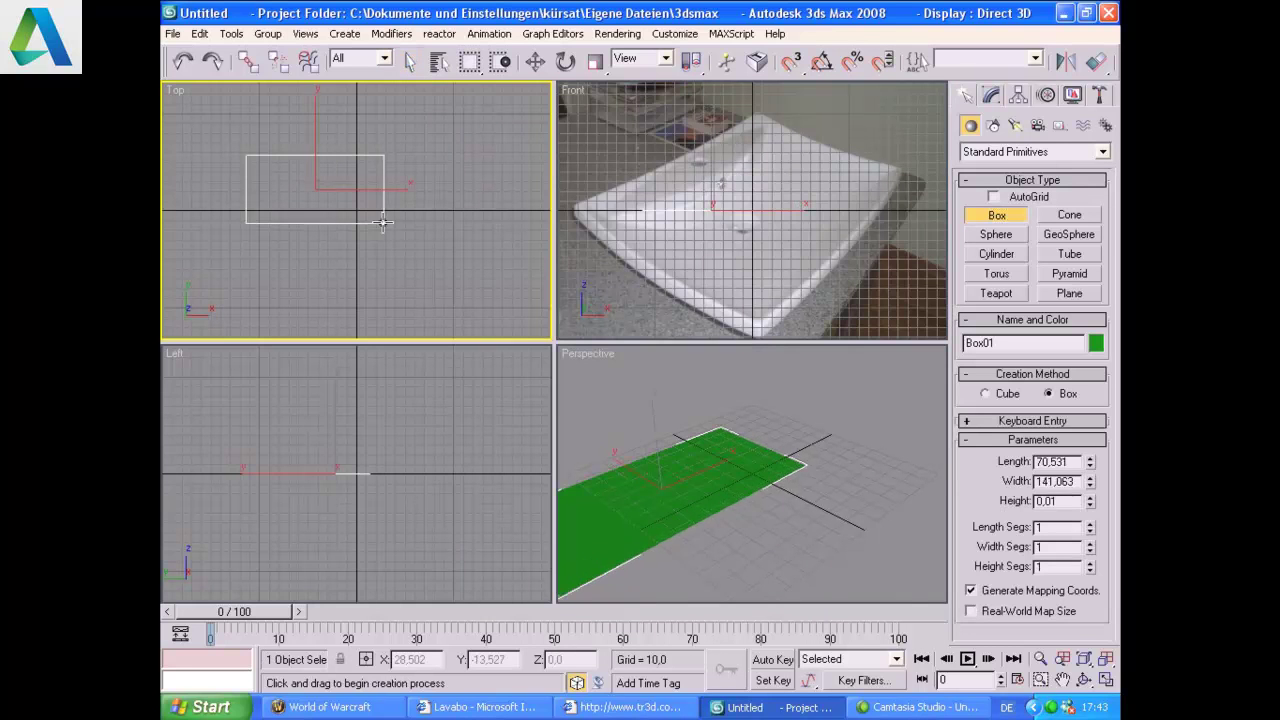
pyautogui.moveTo(443, 259); pyautogui.dragTo(414, 271)
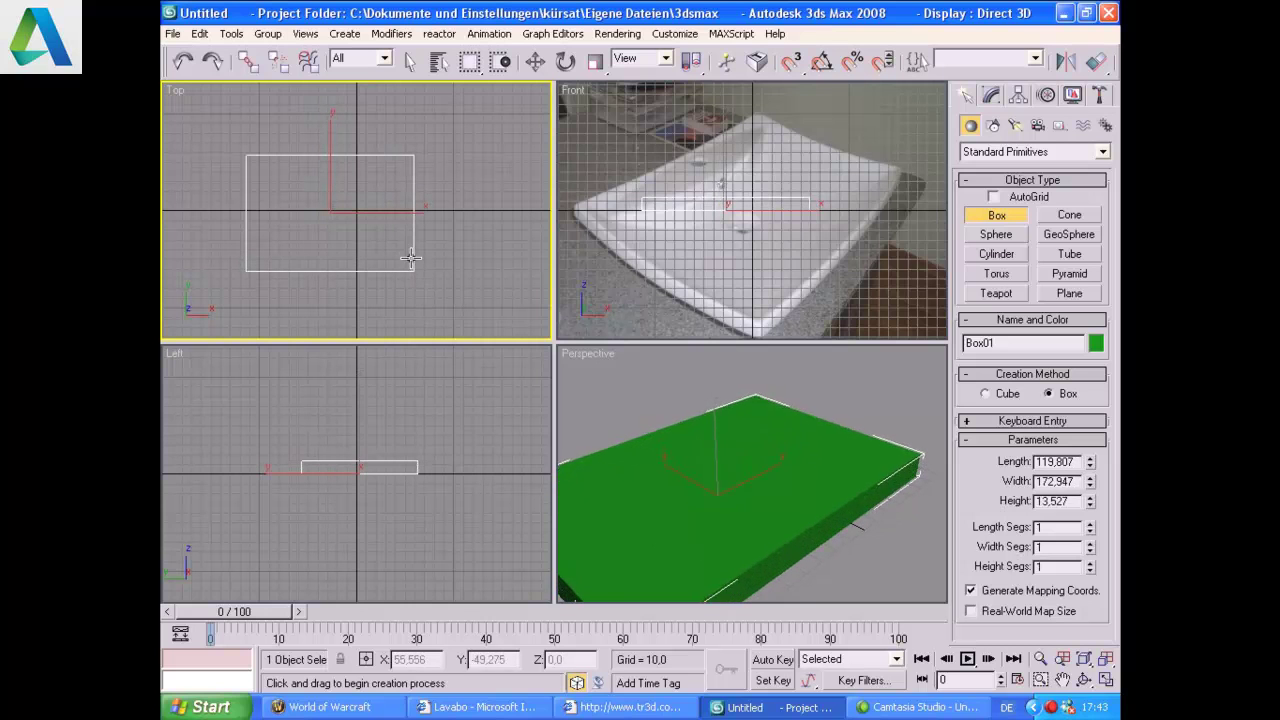
pyautogui.click(409, 243)
# Step: Centre the box in the Perspective view, save the scene, and enable Edged Faces
pyautogui.click(535, 61)
pyautogui.scroll(-3, 730, 460)
pyautogui.moveTo(730, 460); pyautogui.dragTo(722, 427, button='middle')
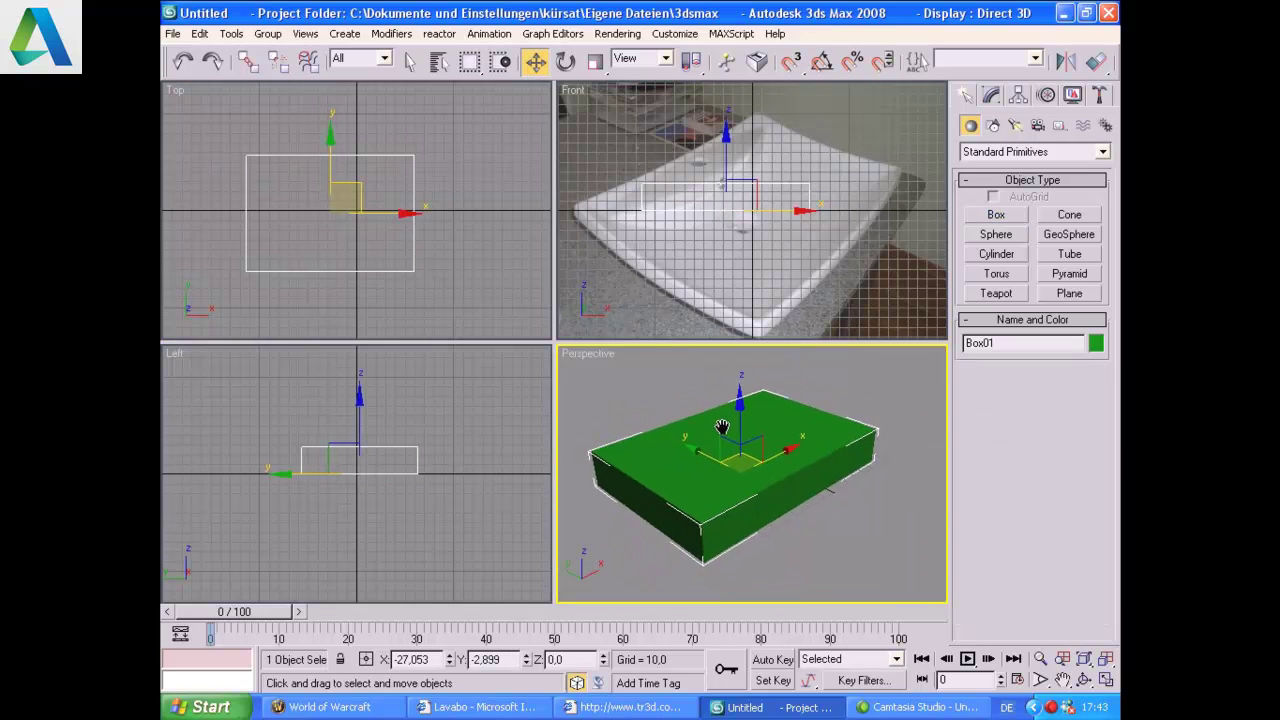
pyautogui.hotkey('ctrl', 's')
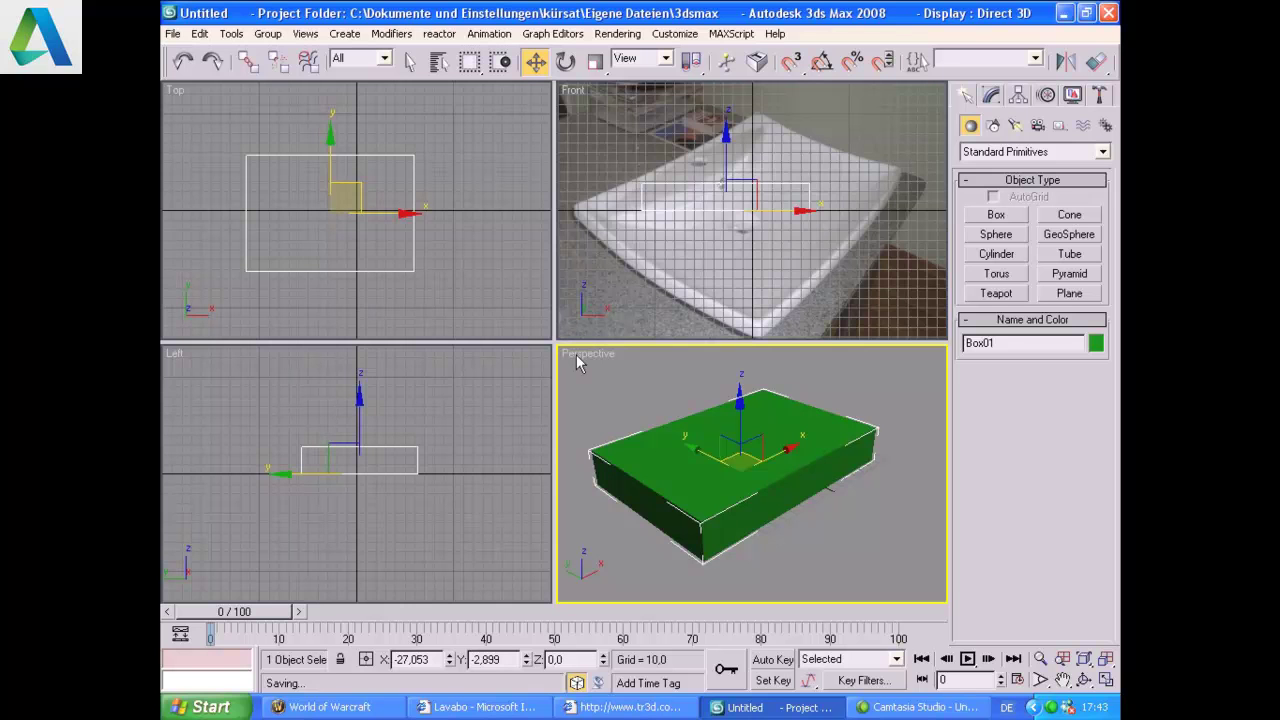
pyautogui.rightClick(578, 357)
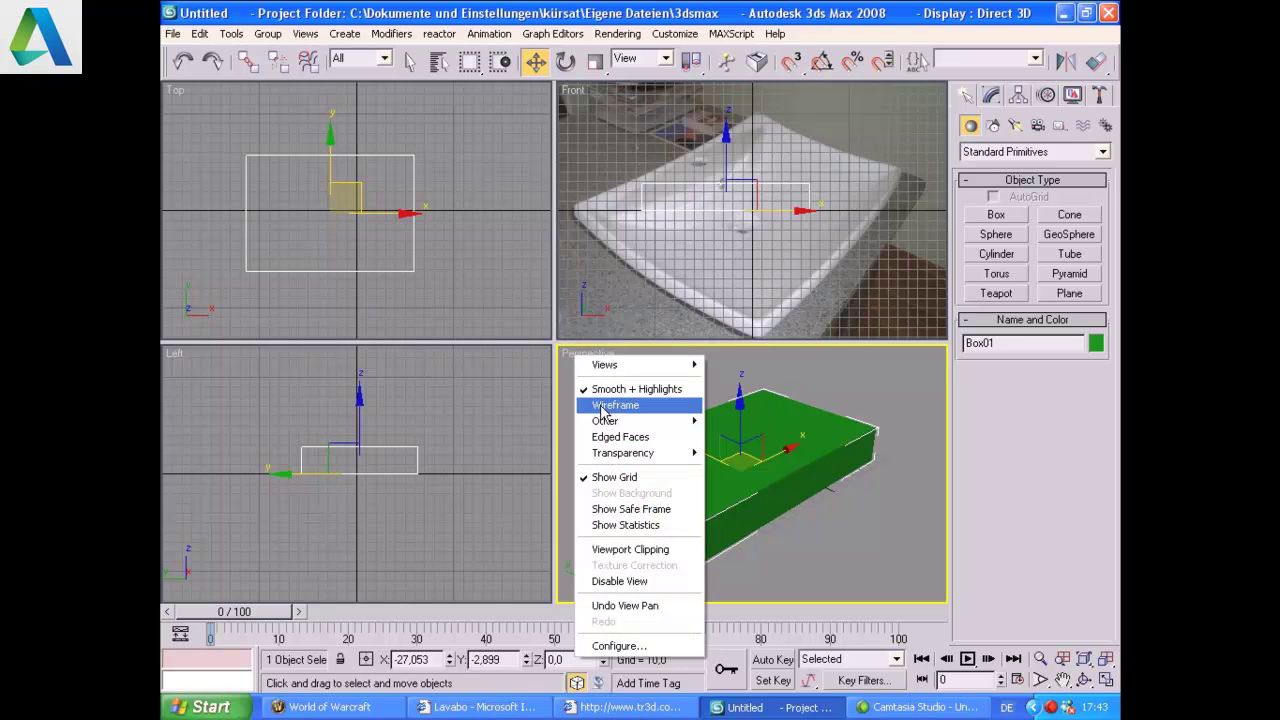
pyautogui.click(615, 437)
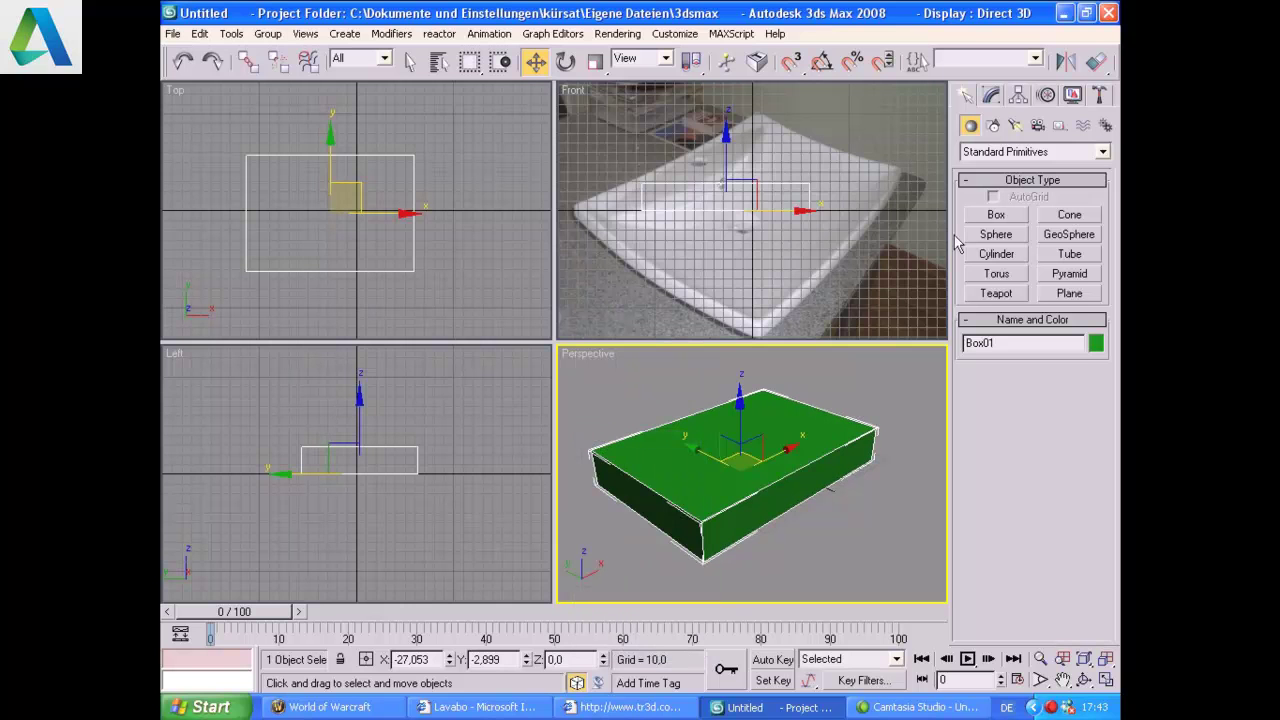
# Step: Convert the box to Editable Poly and inset its top face to leave a rim
pyautogui.rightClick(740, 434)
pyautogui.moveTo(773, 607)
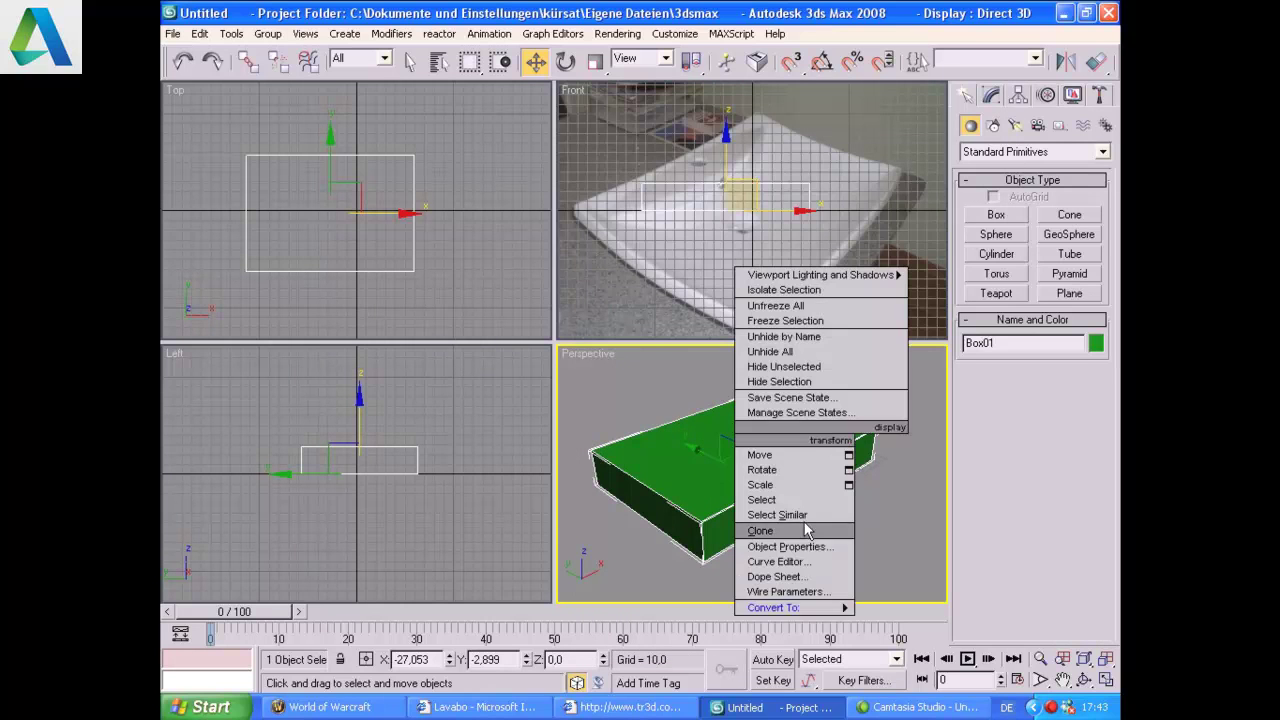
pyautogui.click(920, 622)
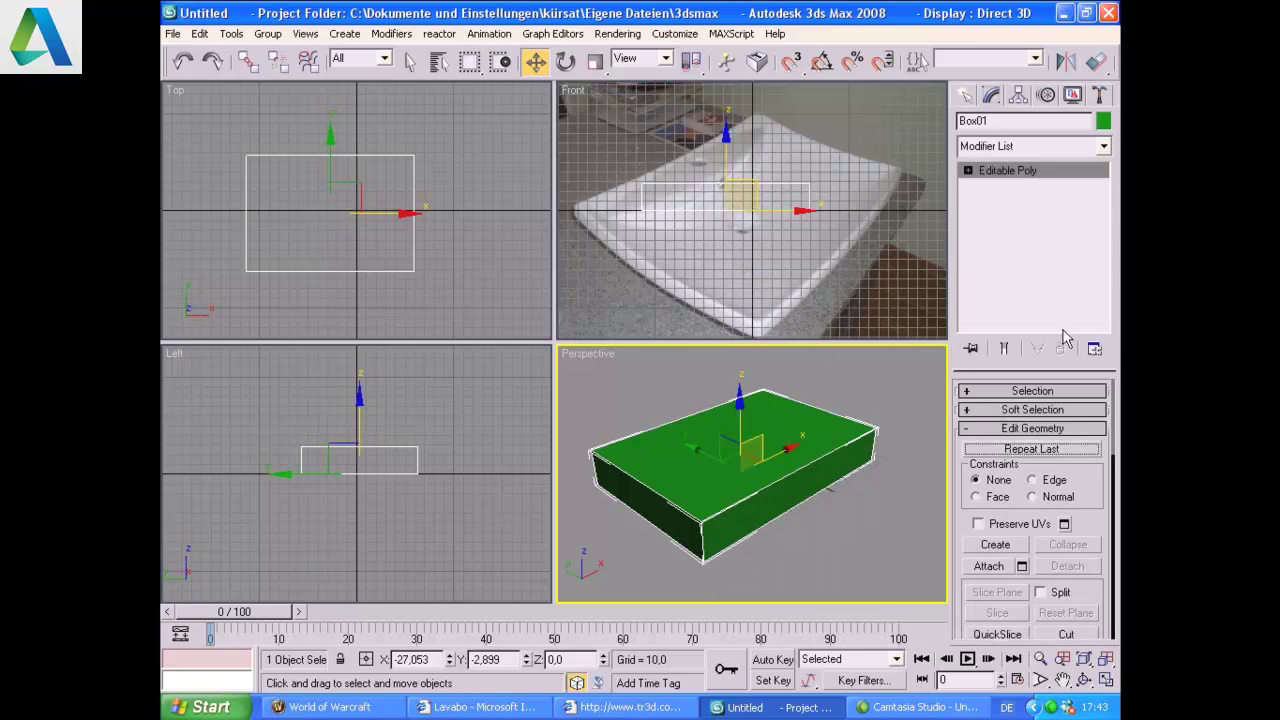
pyautogui.click(968, 171)
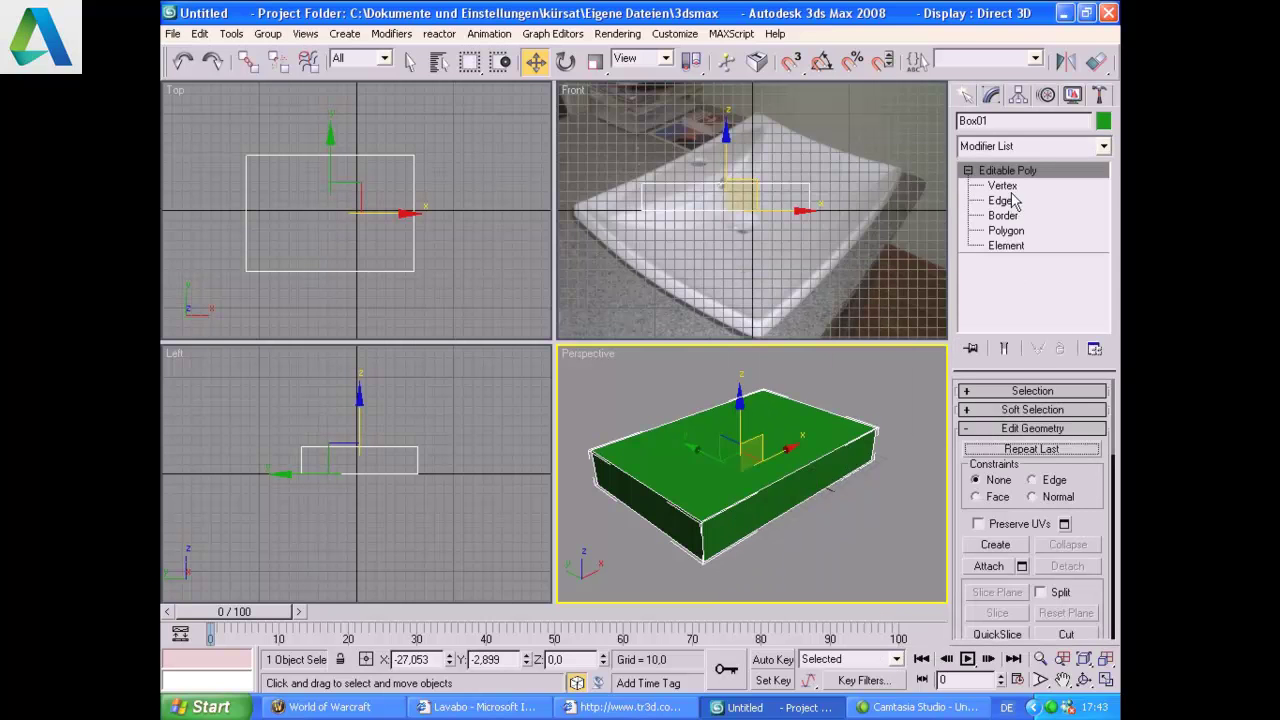
pyautogui.click(1006, 231)
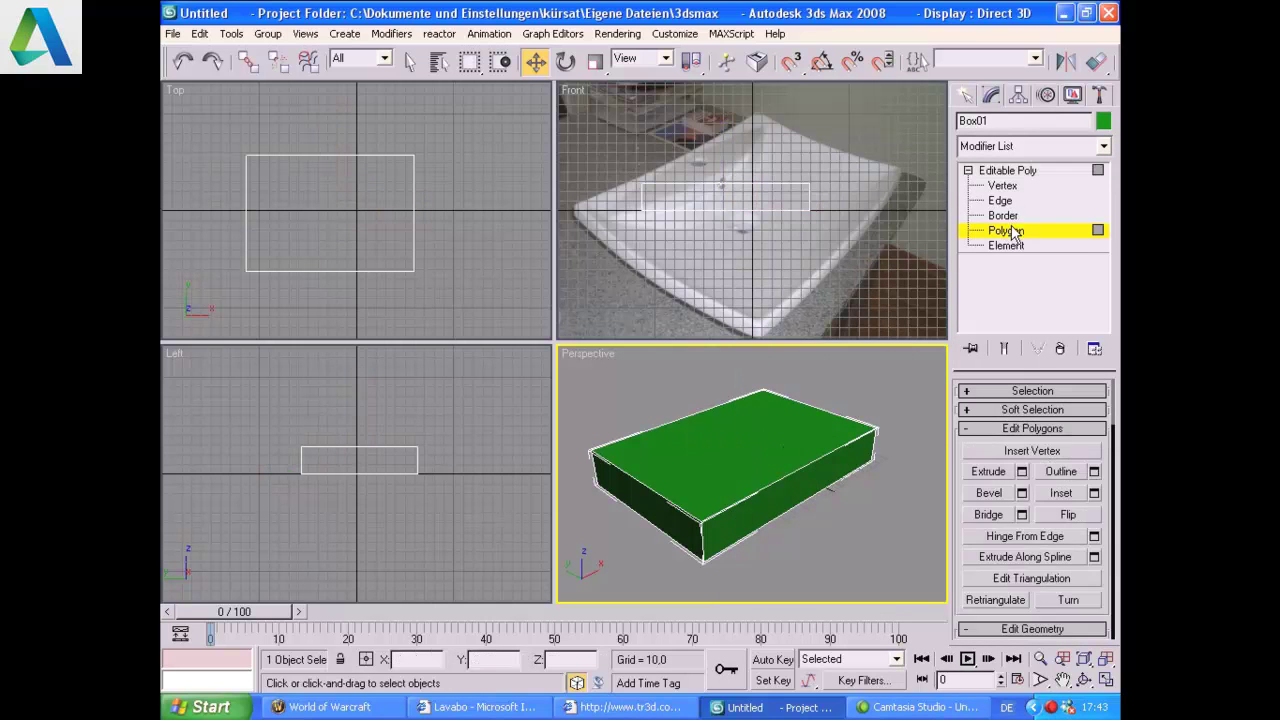
pyautogui.click(347, 181)
pyautogui.click(1094, 493)
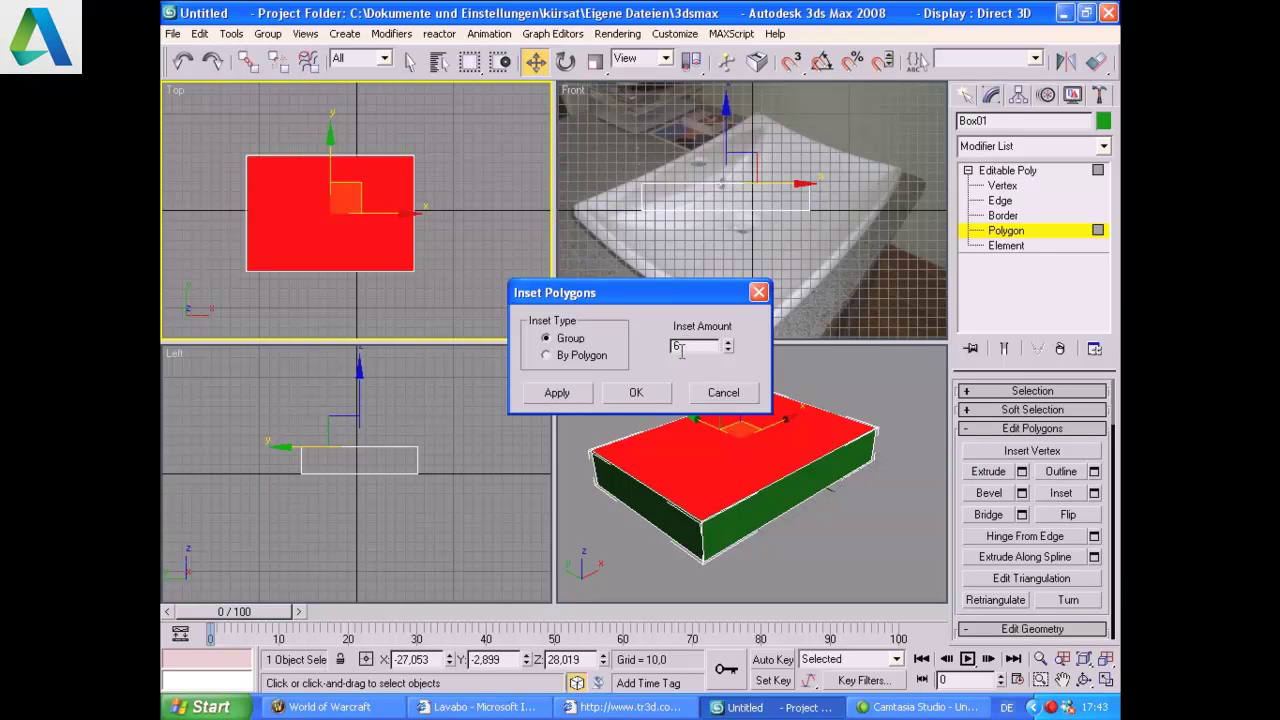
pyautogui.click(659, 391)
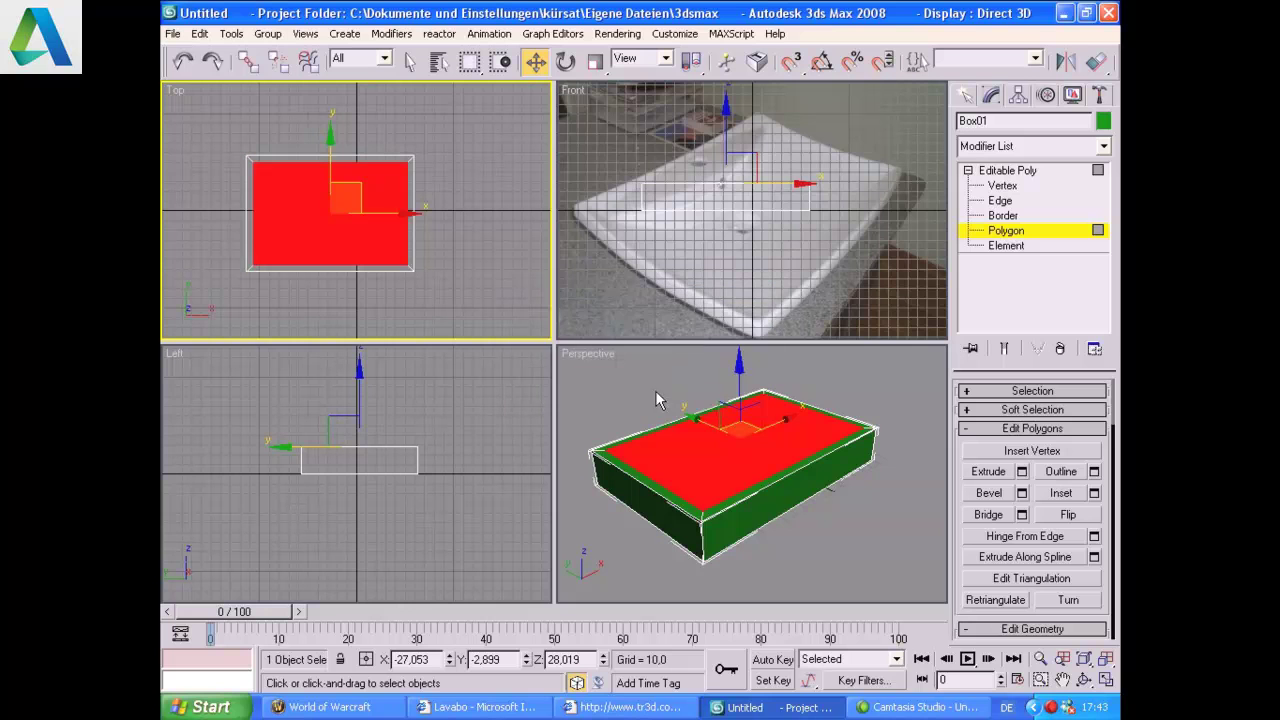
# Step: Extrude the inset face downward in repeated -5.8 steps to hollow the basin
pyautogui.rightClick(613, 230)
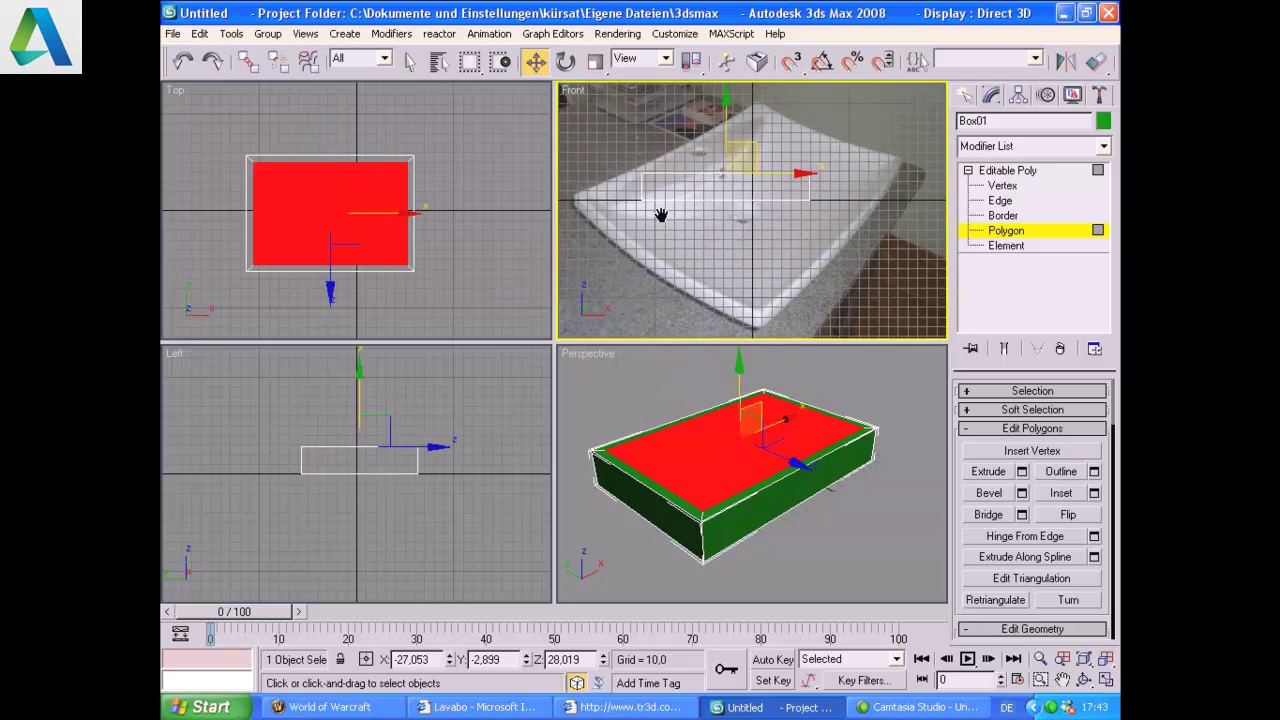
pyautogui.rightClick(468, 424)
pyautogui.click(1021, 471)
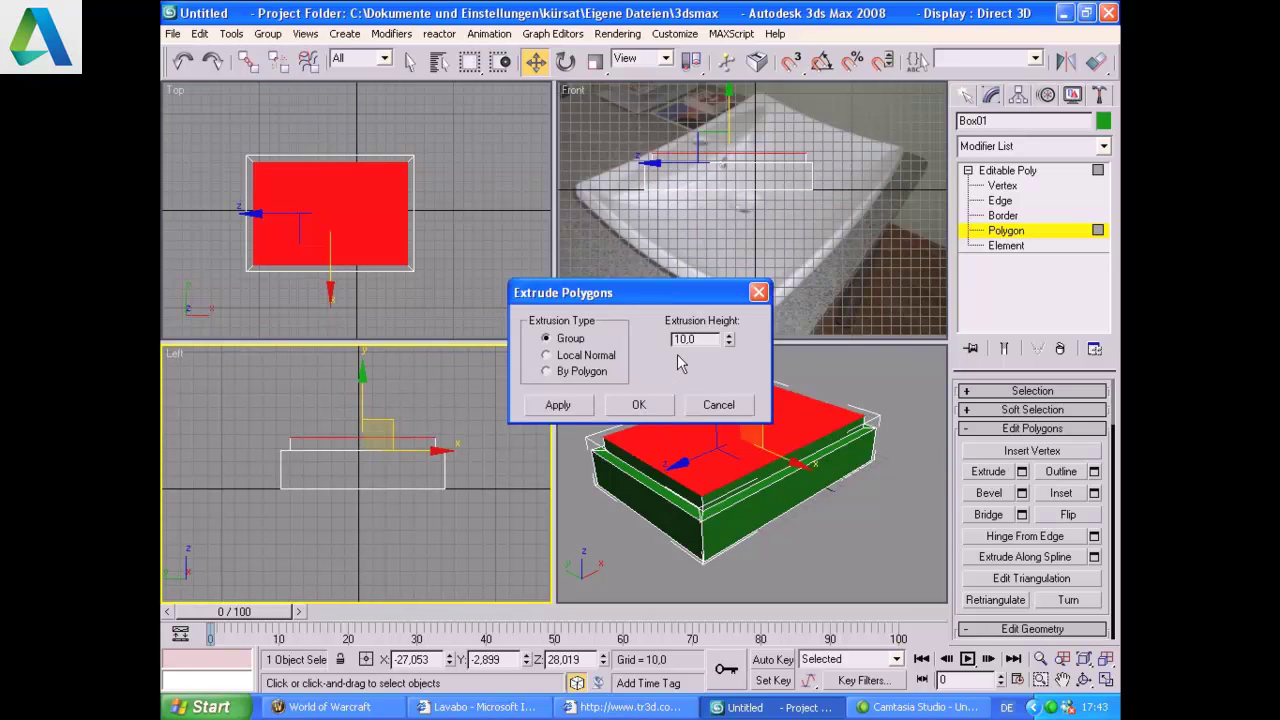
pyautogui.moveTo(731, 346); pyautogui.dragTo(735, 480)
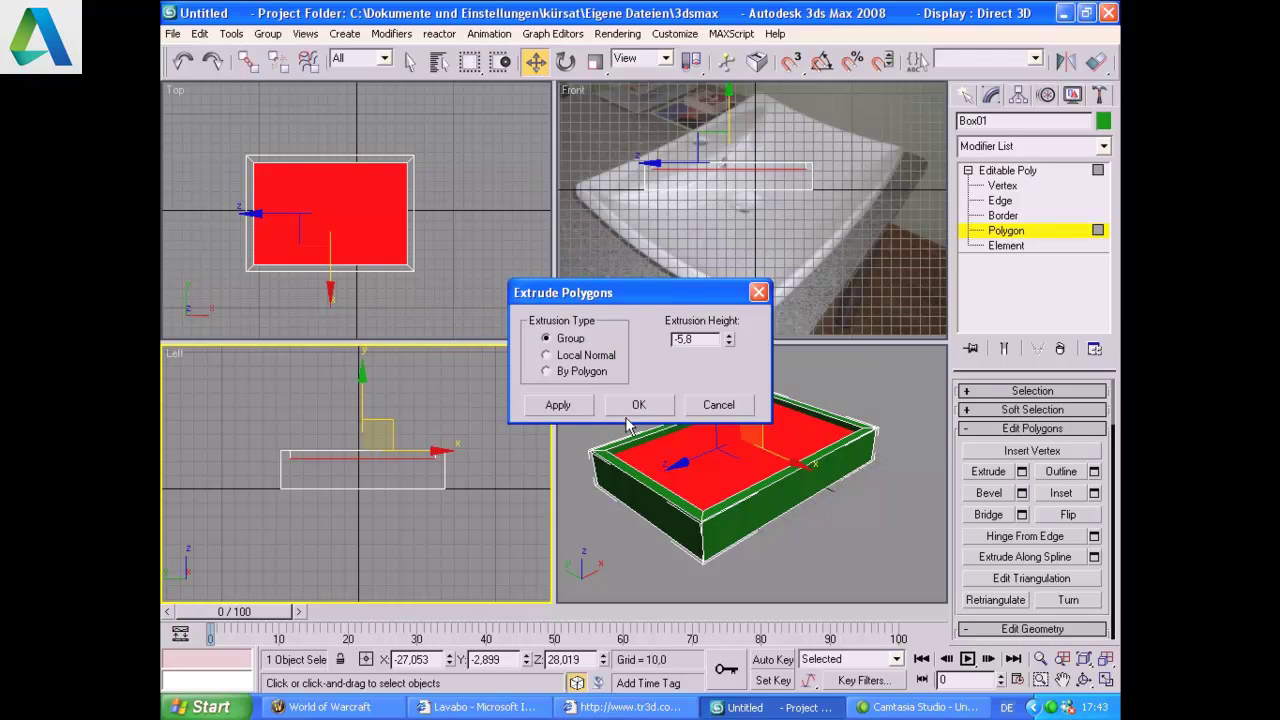
pyautogui.click(558, 405)
pyautogui.click(558, 405)
pyautogui.click(558, 405)
pyautogui.click(641, 408)
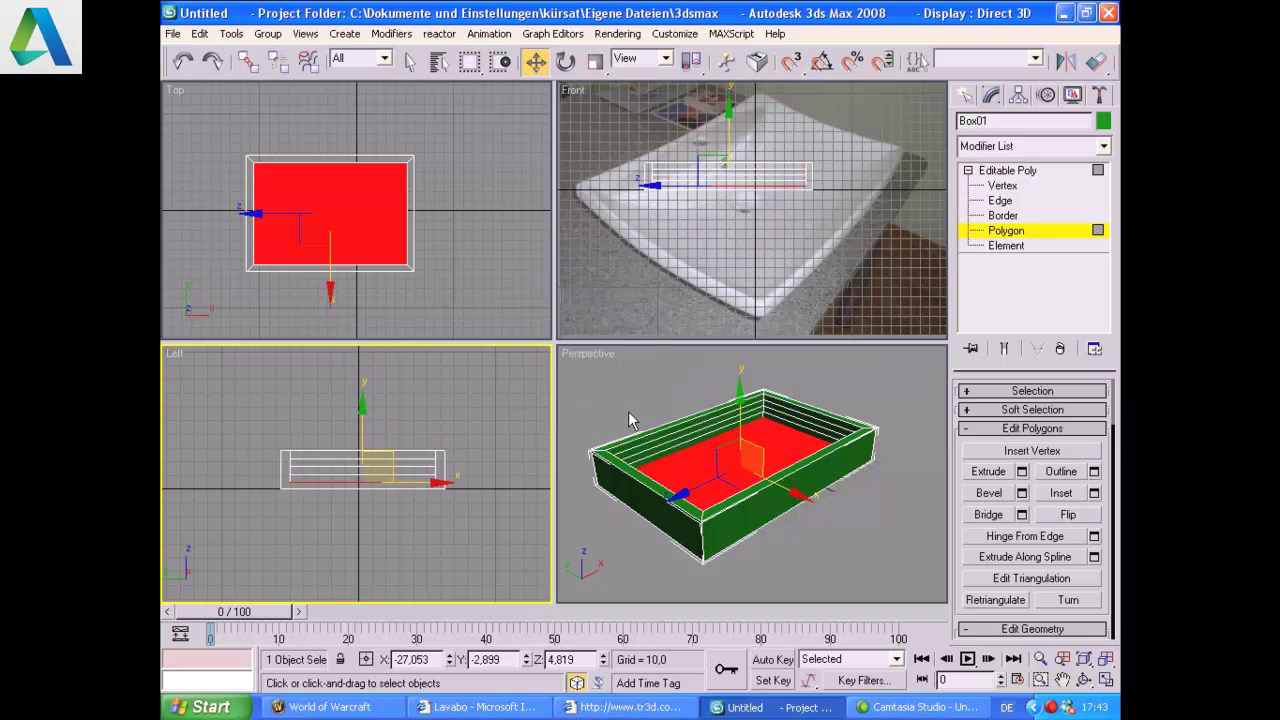
# Step: Select the bottom vertex row in the Left view and scale it inward to about 78%
pyautogui.click(1003, 186)
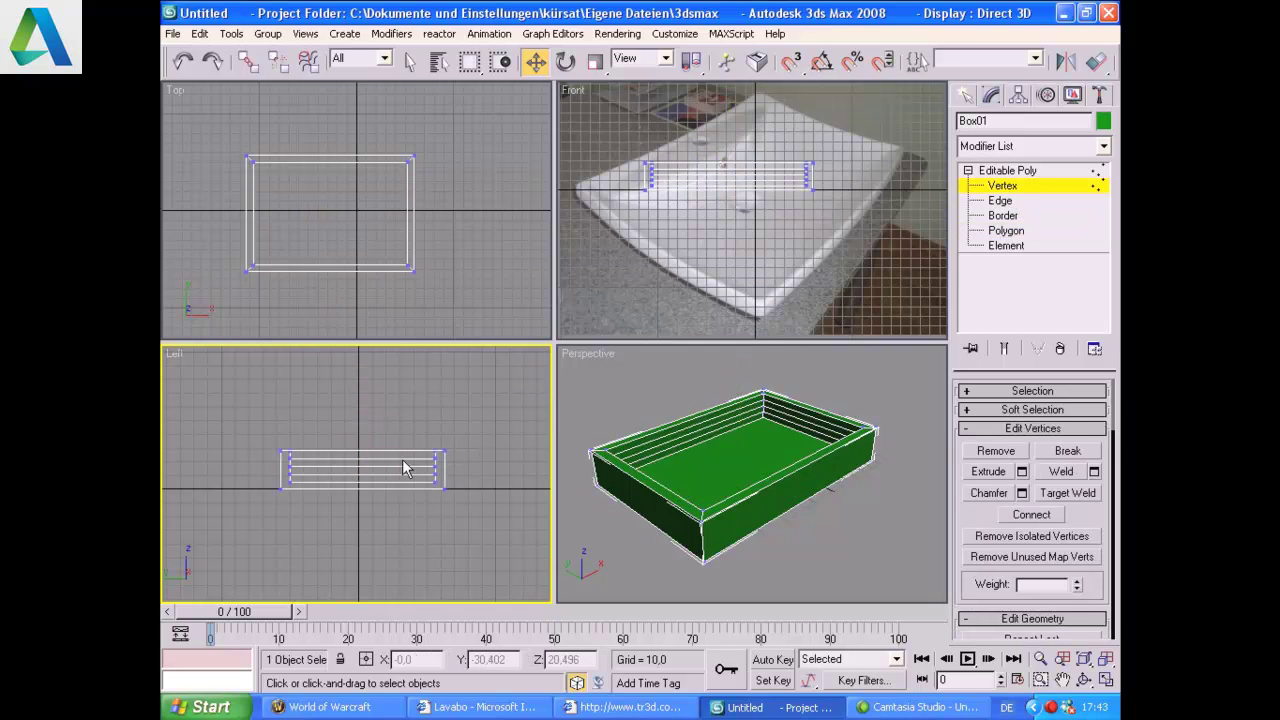
pyautogui.scroll(2, 410, 465)
pyautogui.moveTo(246, 411); pyautogui.dragTo(427, 437)
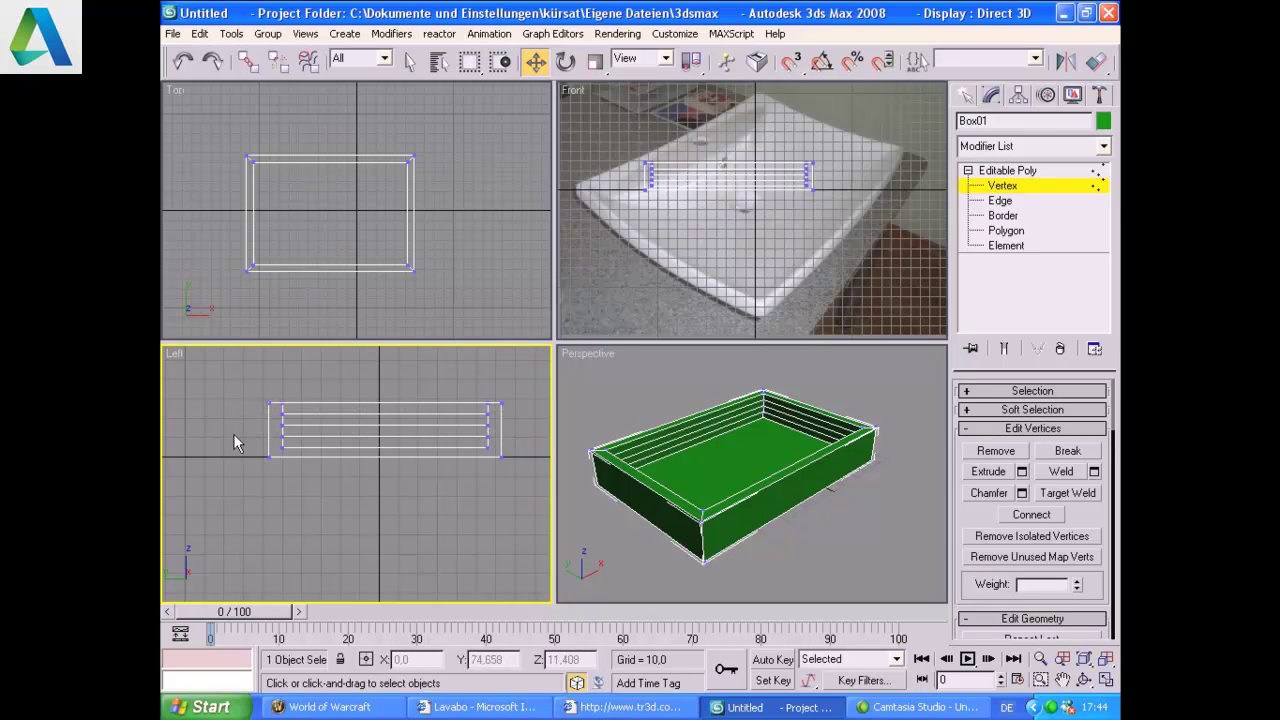
pyautogui.moveTo(427, 437); pyautogui.dragTo(536, 494)
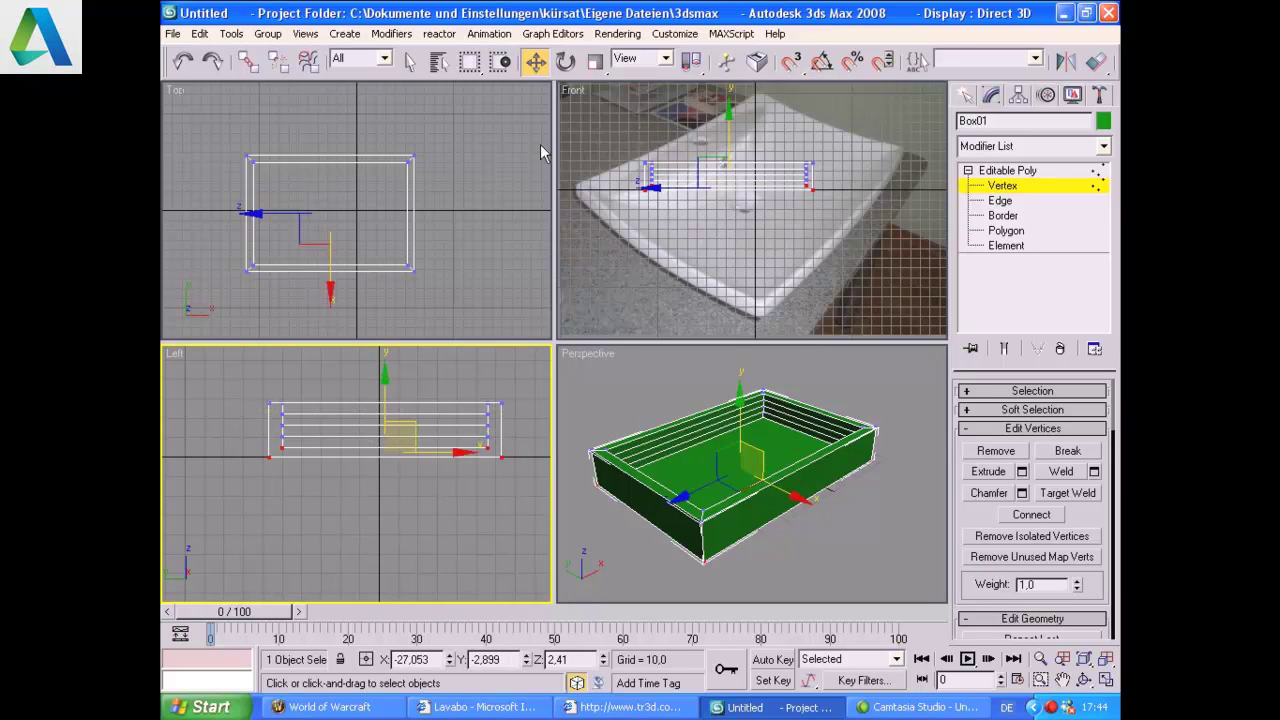
pyautogui.click(596, 61)
pyautogui.moveTo(400, 445); pyautogui.dragTo(417, 497)
pyautogui.click(535, 61)
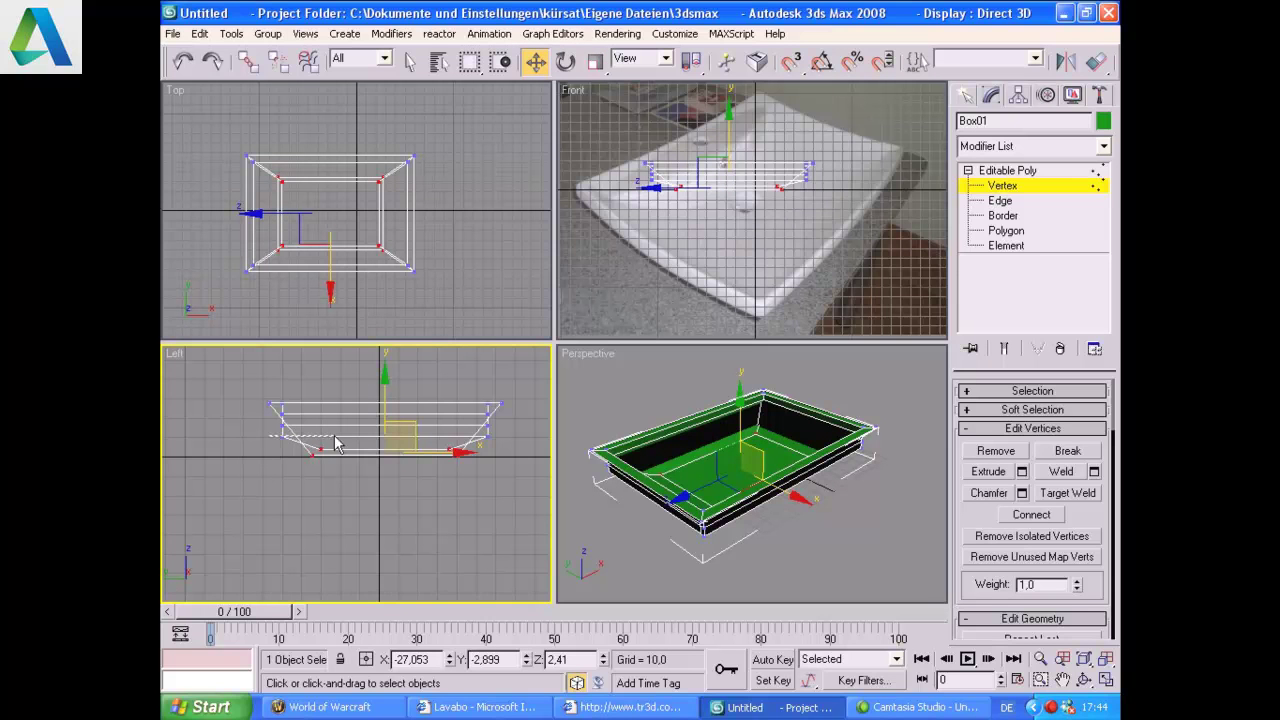
pyautogui.moveTo(336, 445); pyautogui.dragTo(510, 452)
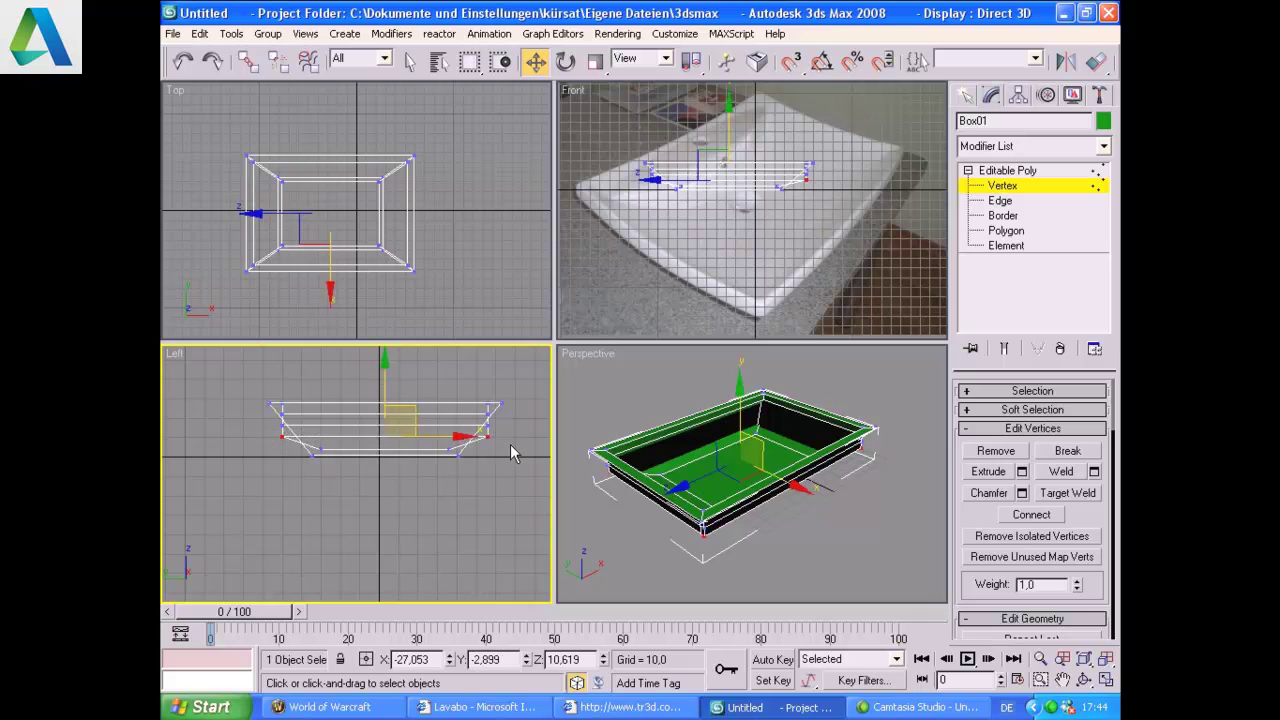
pyautogui.click(595, 61)
pyautogui.moveTo(406, 425); pyautogui.dragTo(406, 444)
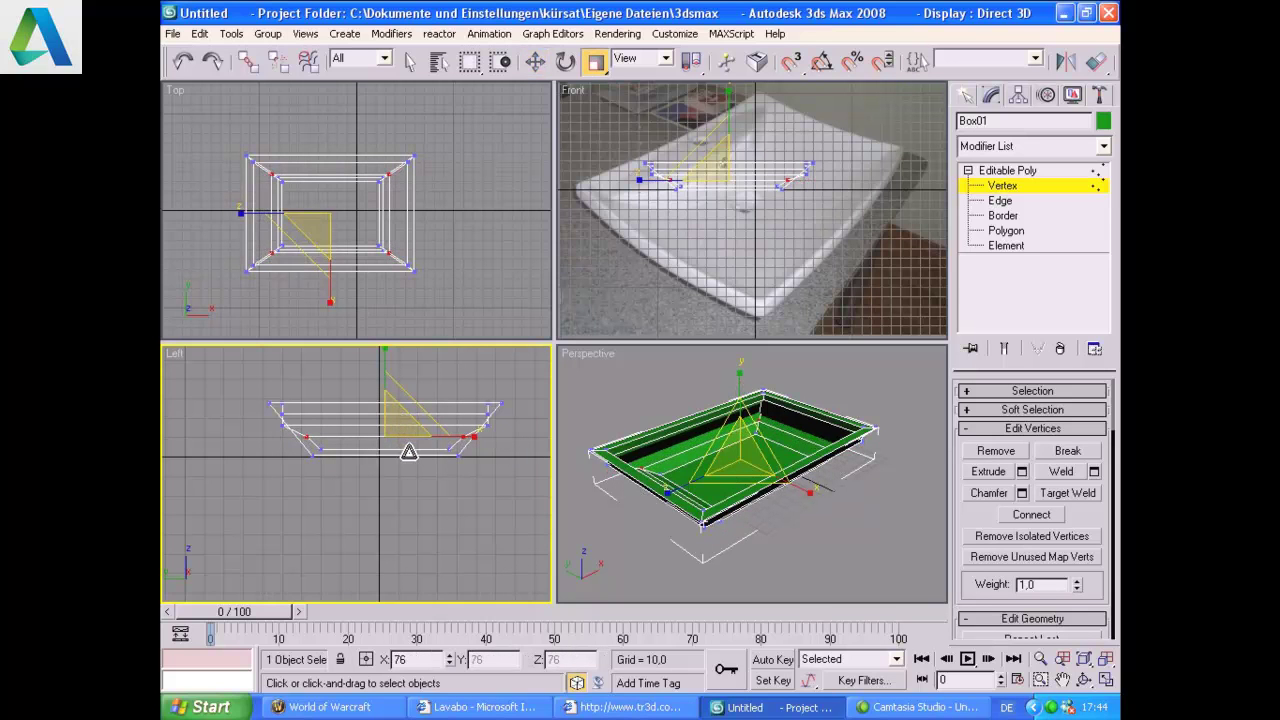
# Step: Scale the middle vertex row inward and the top row slightly inward
pyautogui.click(258, 468)
pyautogui.moveTo(274, 420); pyautogui.dragTo(505, 440)
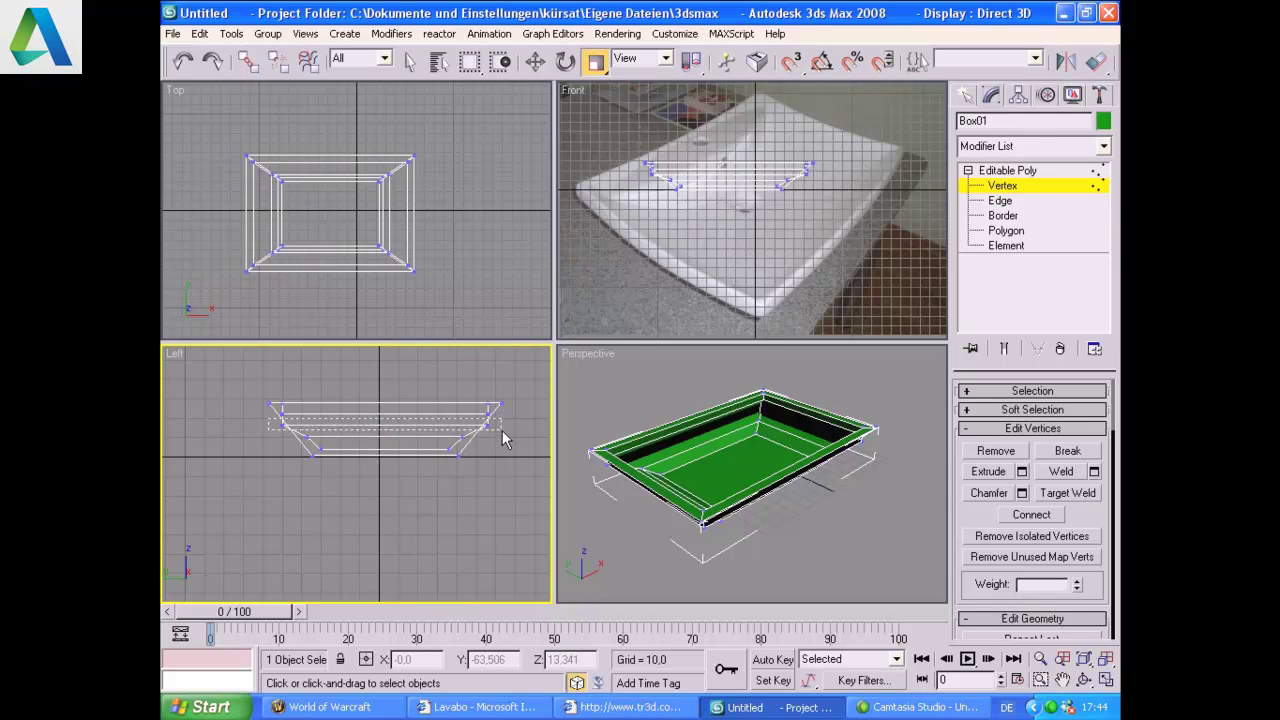
pyautogui.moveTo(402, 400); pyautogui.dragTo(396, 418)
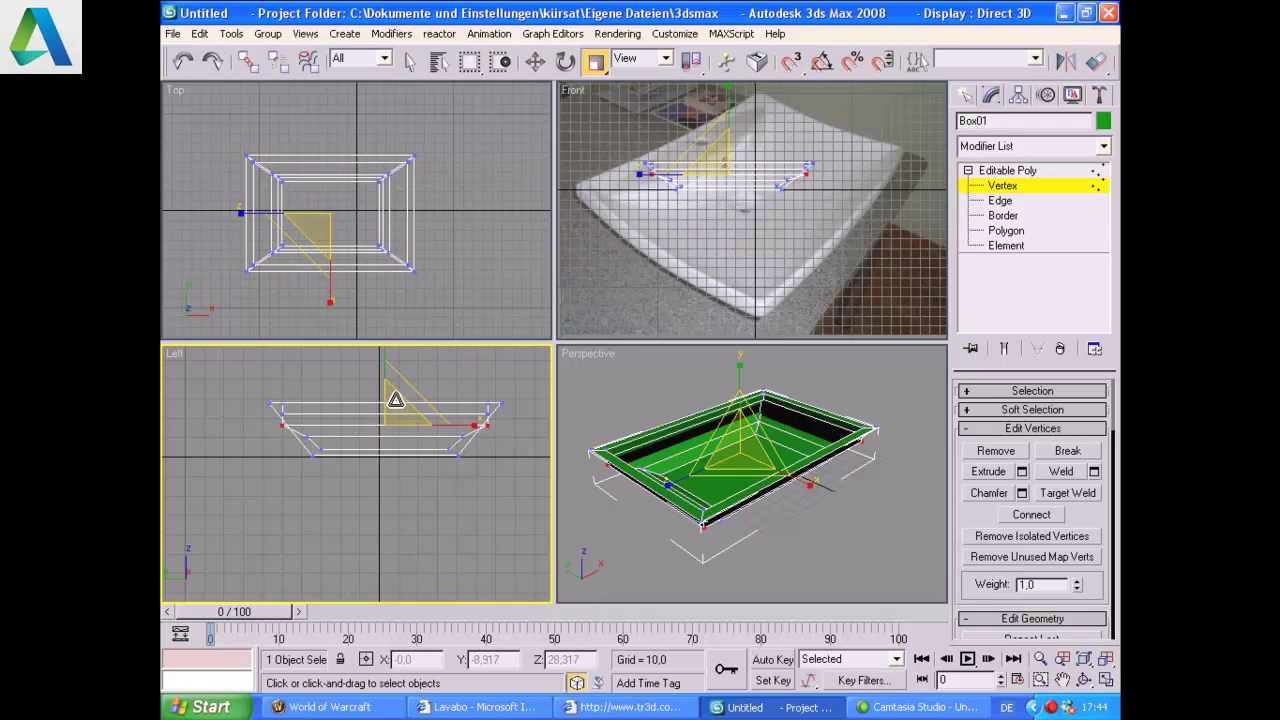
pyautogui.click(260, 465)
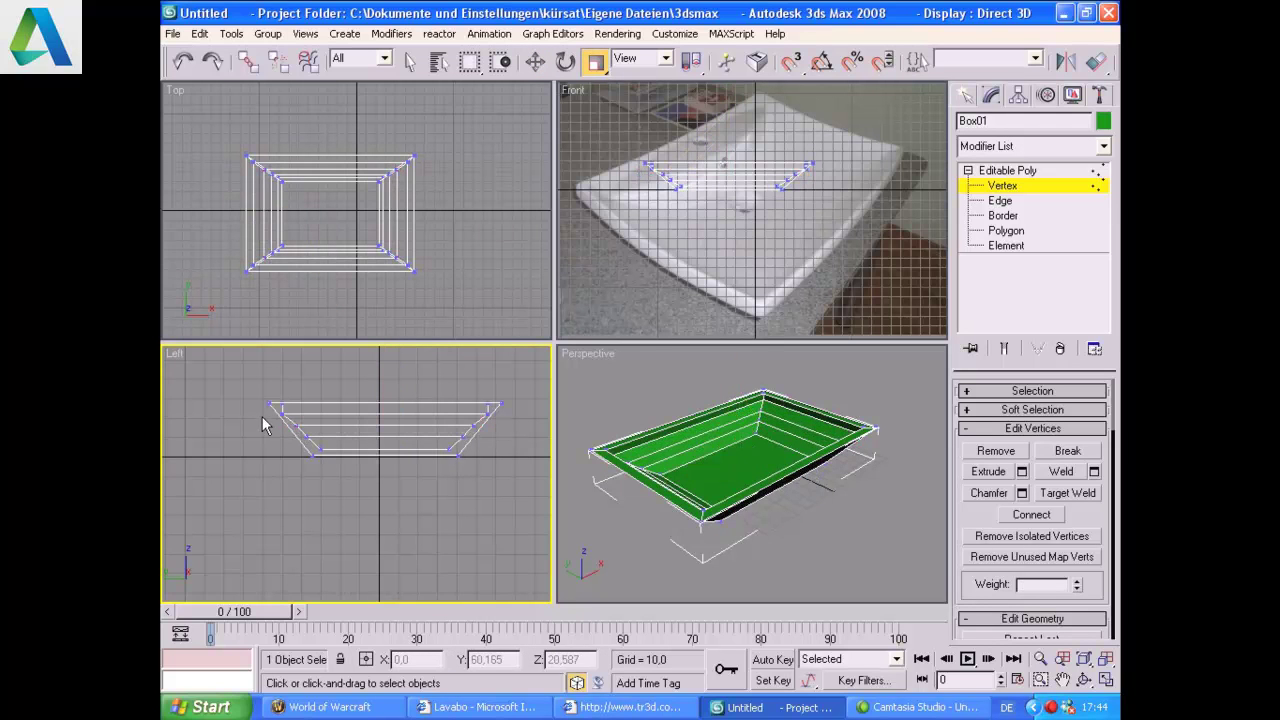
pyautogui.moveTo(318, 425); pyautogui.dragTo(502, 428)
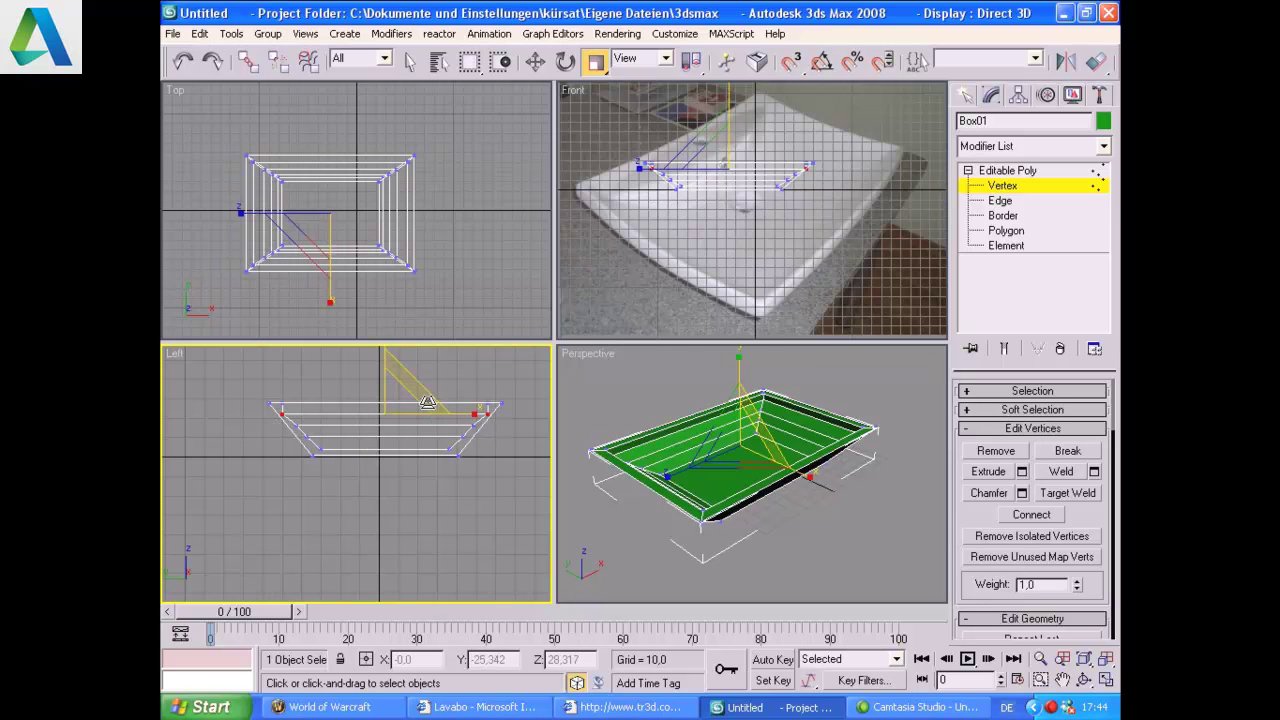
pyautogui.moveTo(405, 404); pyautogui.dragTo(401, 412)
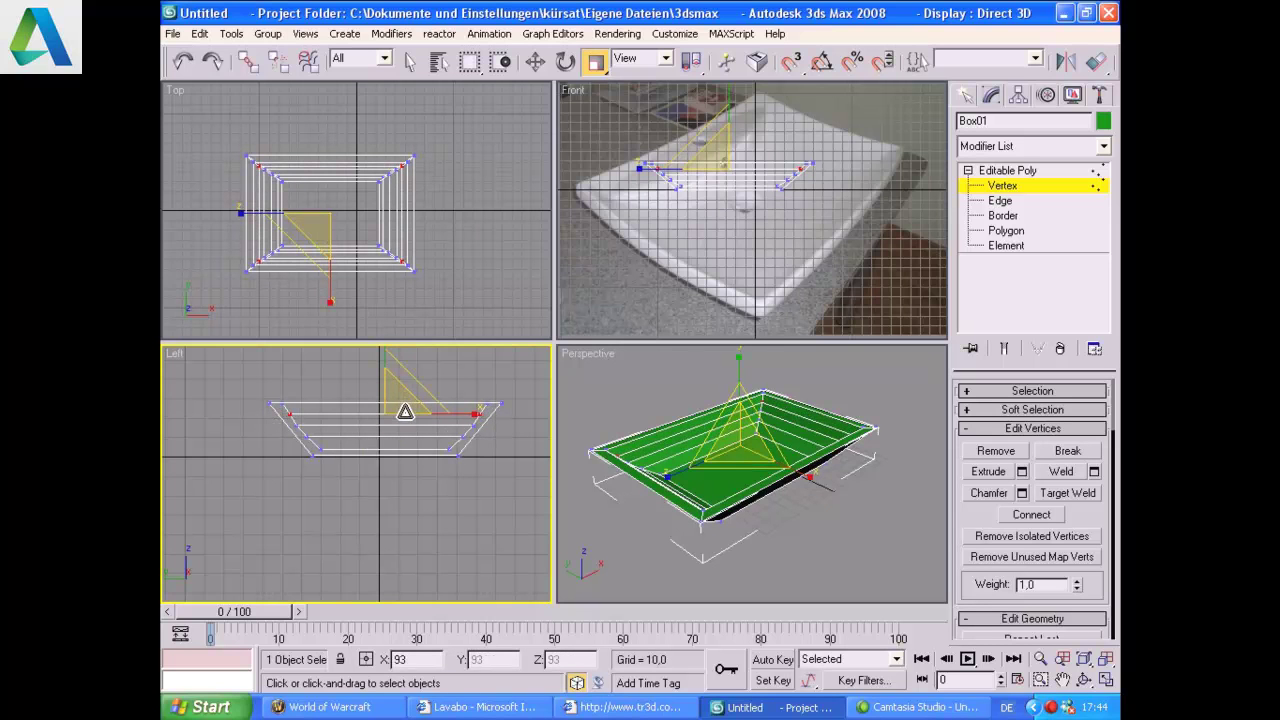
# Step: Select the thin strip and sloped inner faces at the back of the basin
pyautogui.press('w')
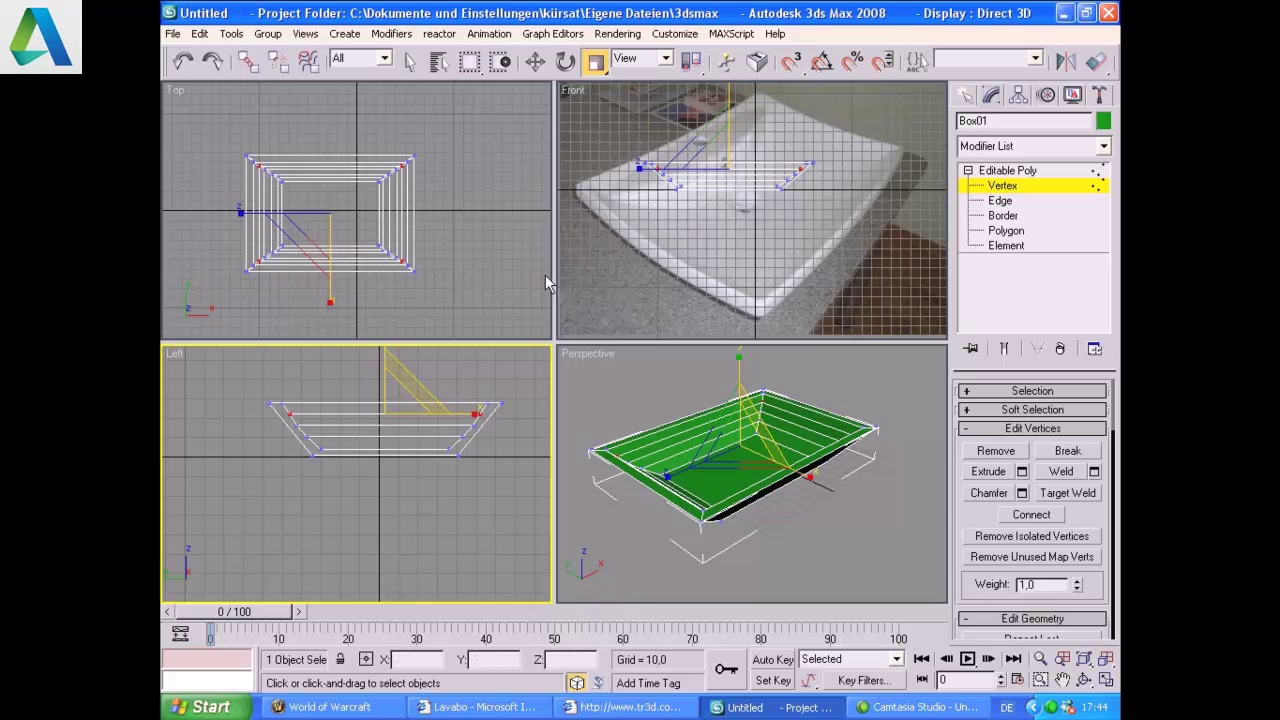
pyautogui.click(536, 62)
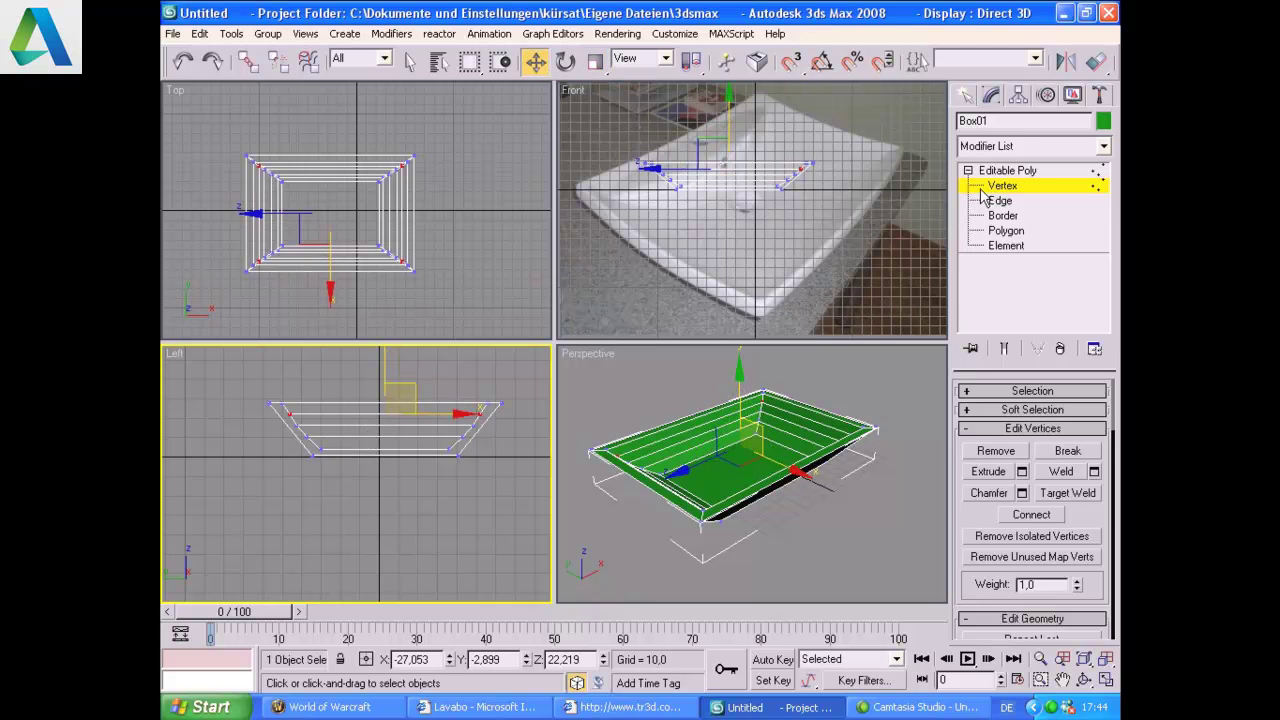
pyautogui.click(1002, 186)
pyautogui.click(1006, 230)
pyautogui.scroll(3, 760, 460)
pyautogui.moveTo(780, 430); pyautogui.dragTo(801, 403, button='middle')
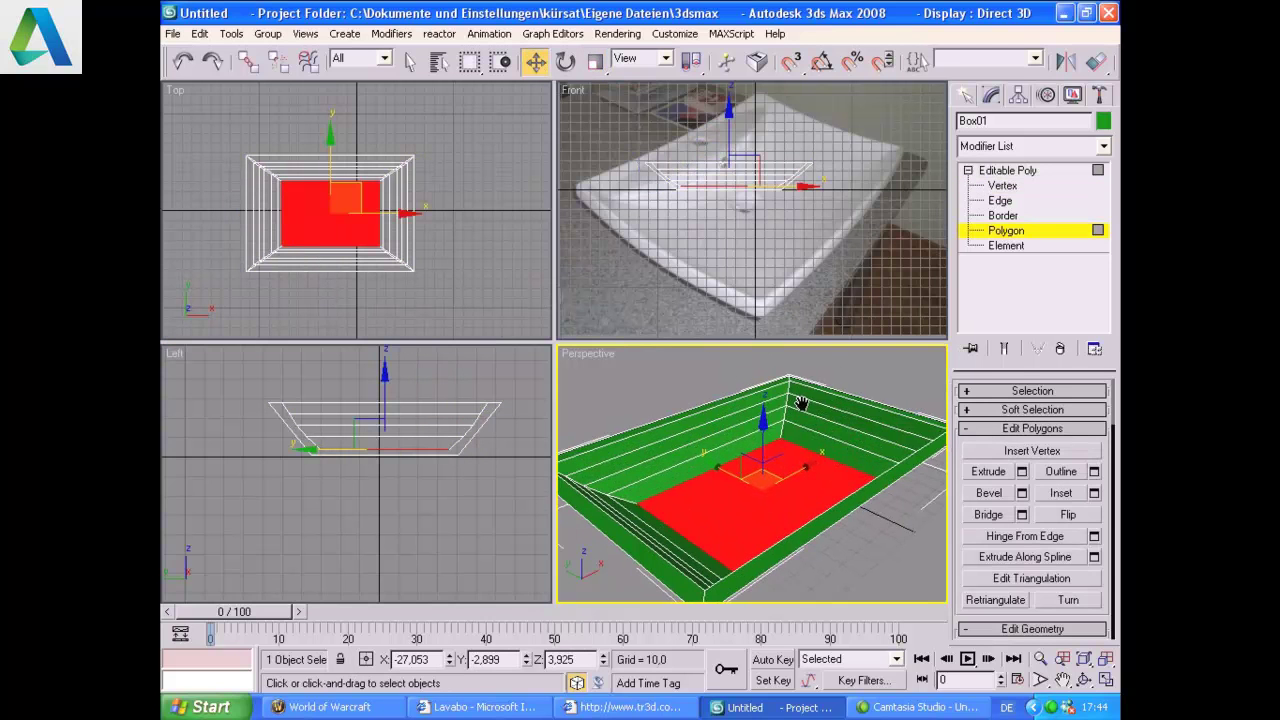
pyautogui.click(697, 425)
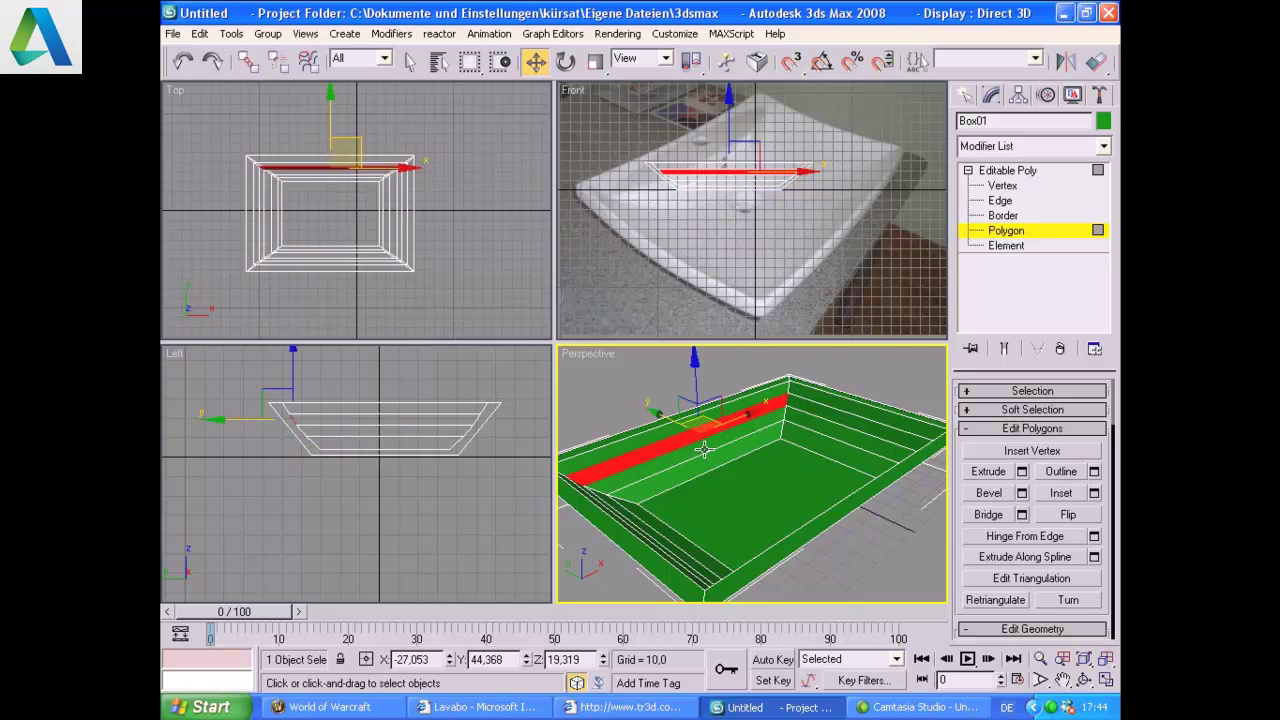
pyautogui.keyDown('ctrl'); pyautogui.click(704, 450); pyautogui.keyUp('ctrl')
pyautogui.keyDown('ctrl'); pyautogui.click(704, 463); pyautogui.keyUp('ctrl')
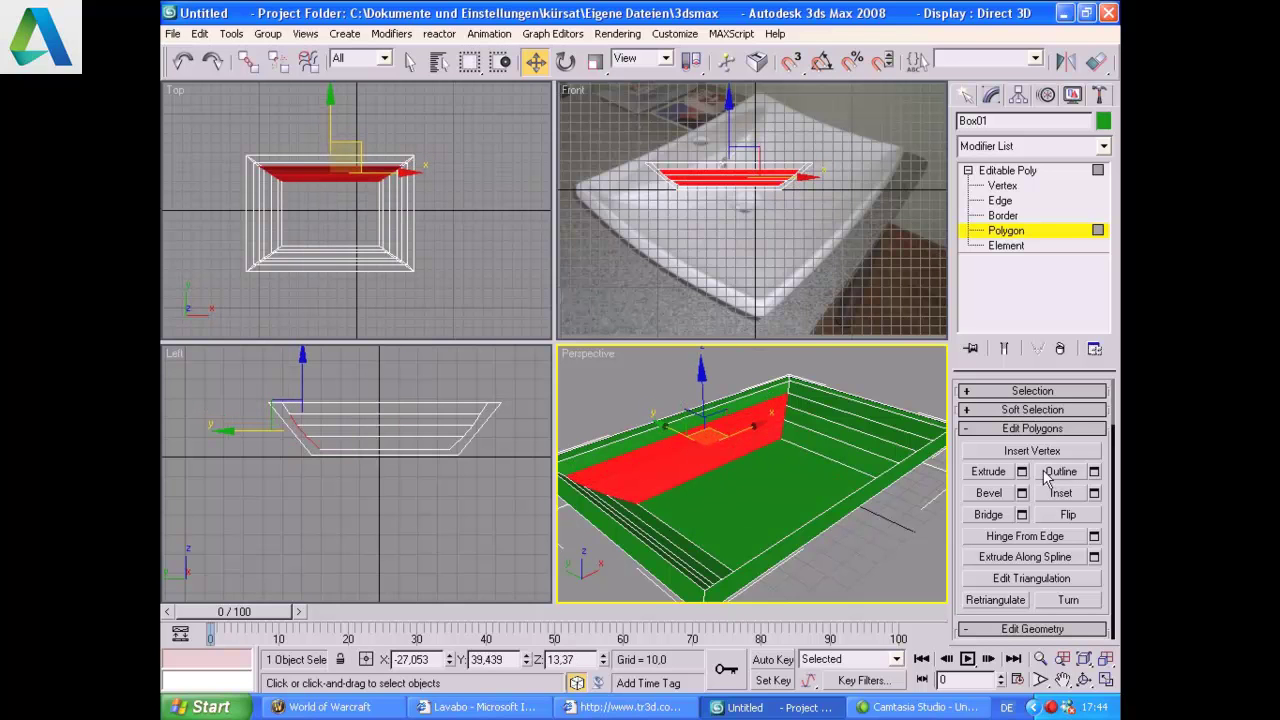
# Step: Extrude the selected back faces and move them forward along Y
pyautogui.click(1022, 472)
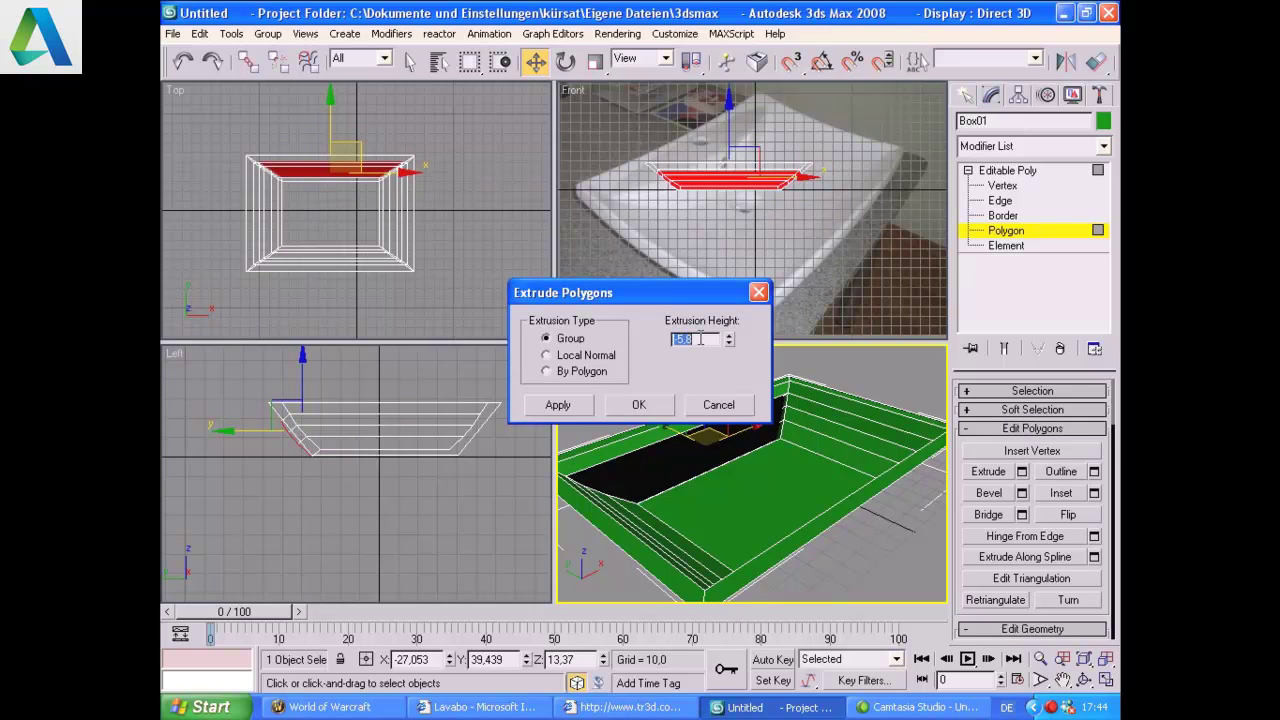
pyautogui.click(664, 408)
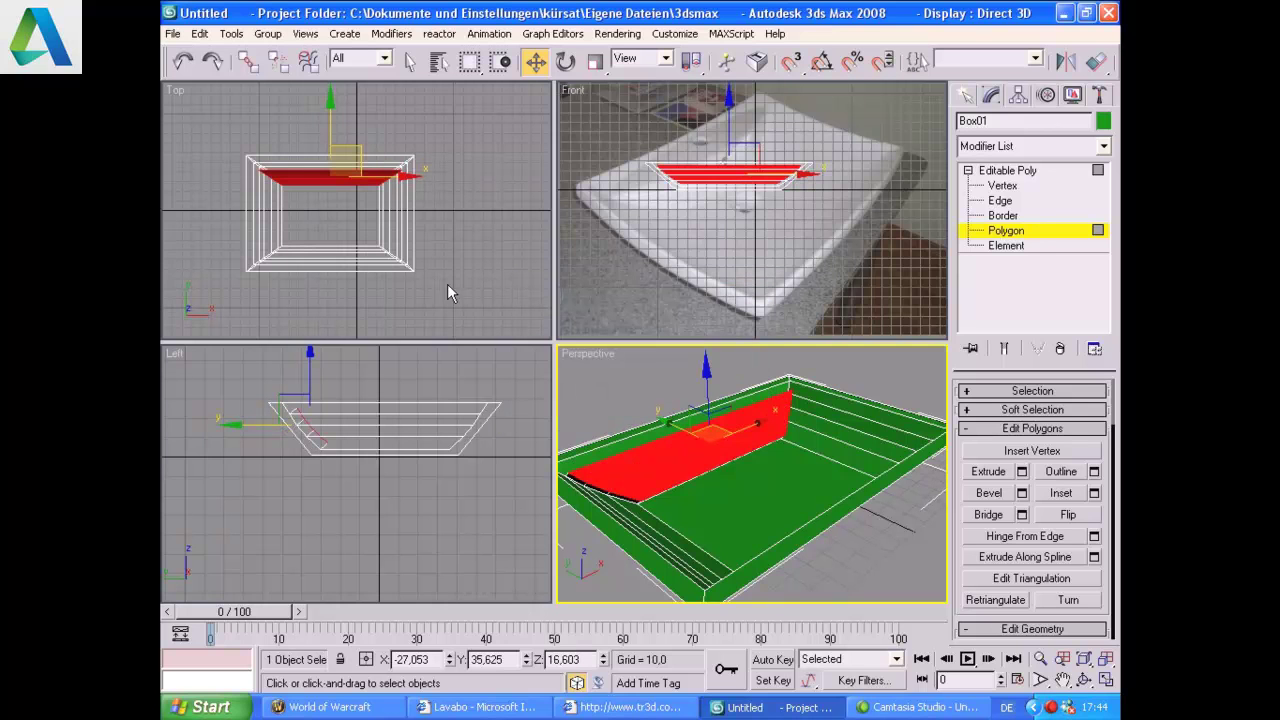
pyautogui.moveTo(330, 150); pyautogui.dragTo(331, 134)
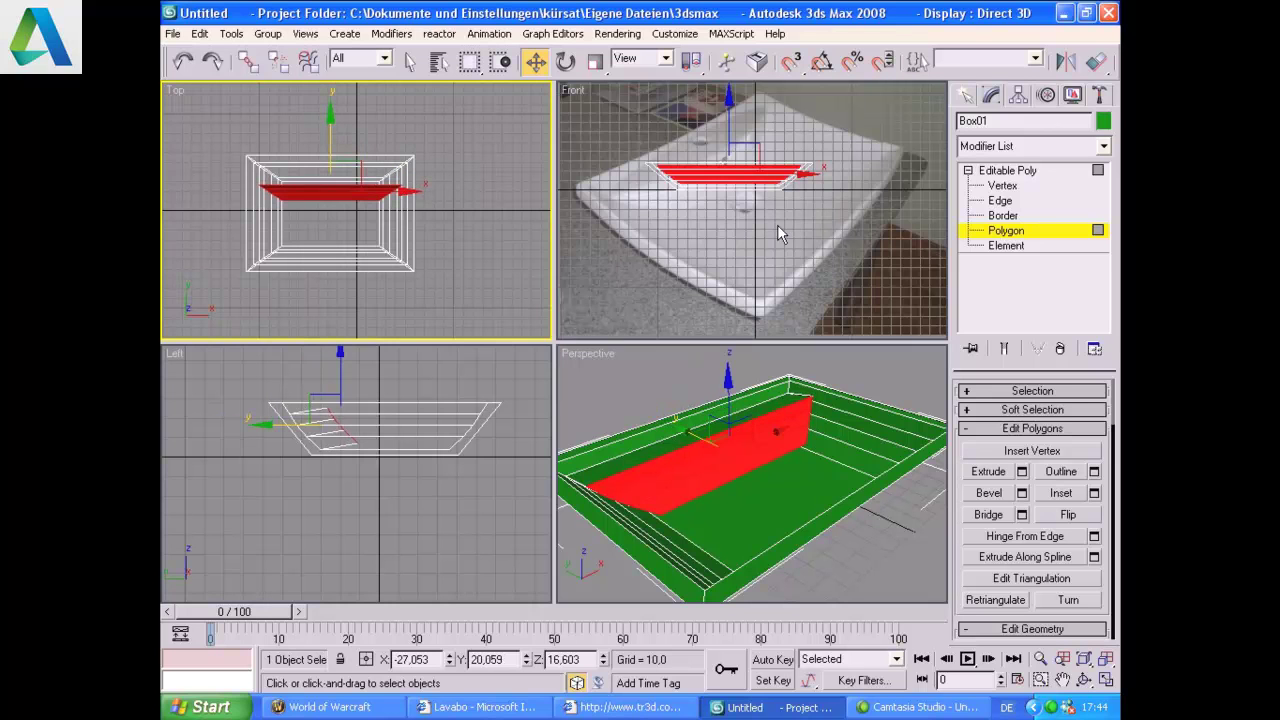
pyautogui.click(1001, 200)
pyautogui.click(357, 181)
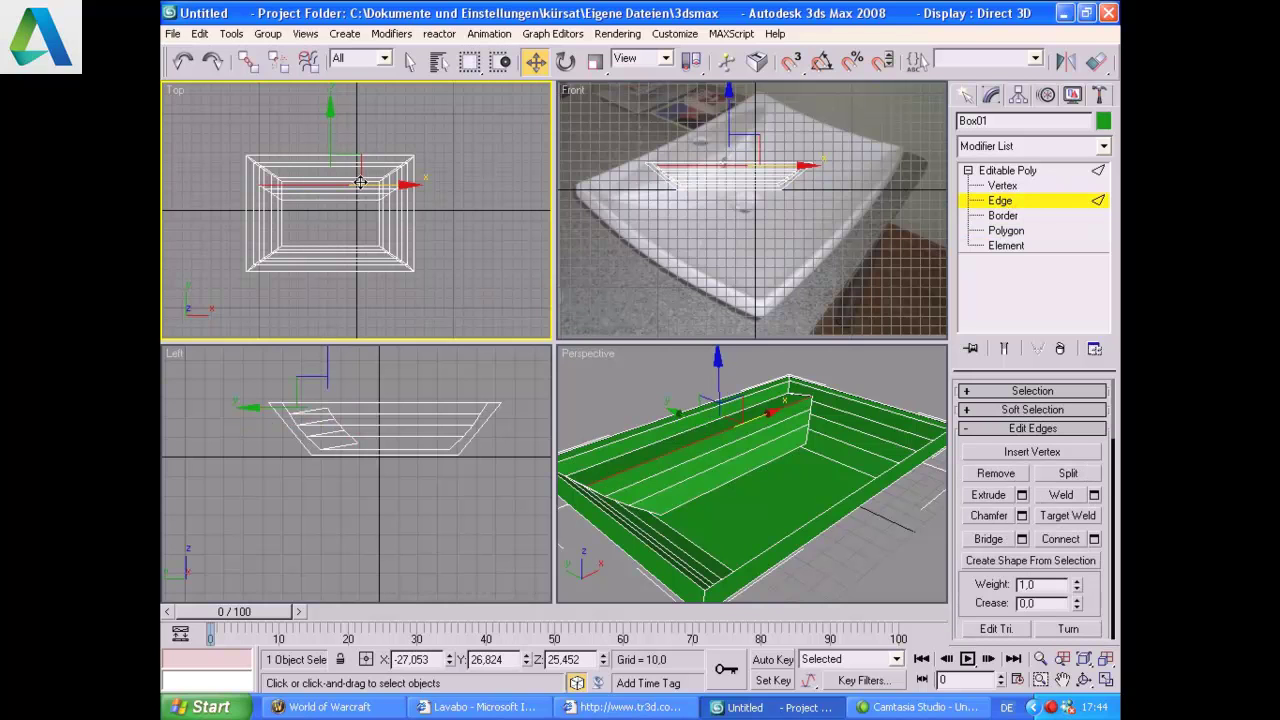
# Step: Undo and re-extrude the back faces at height 5.0, moving them forward along Y
pyautogui.click(180, 64)
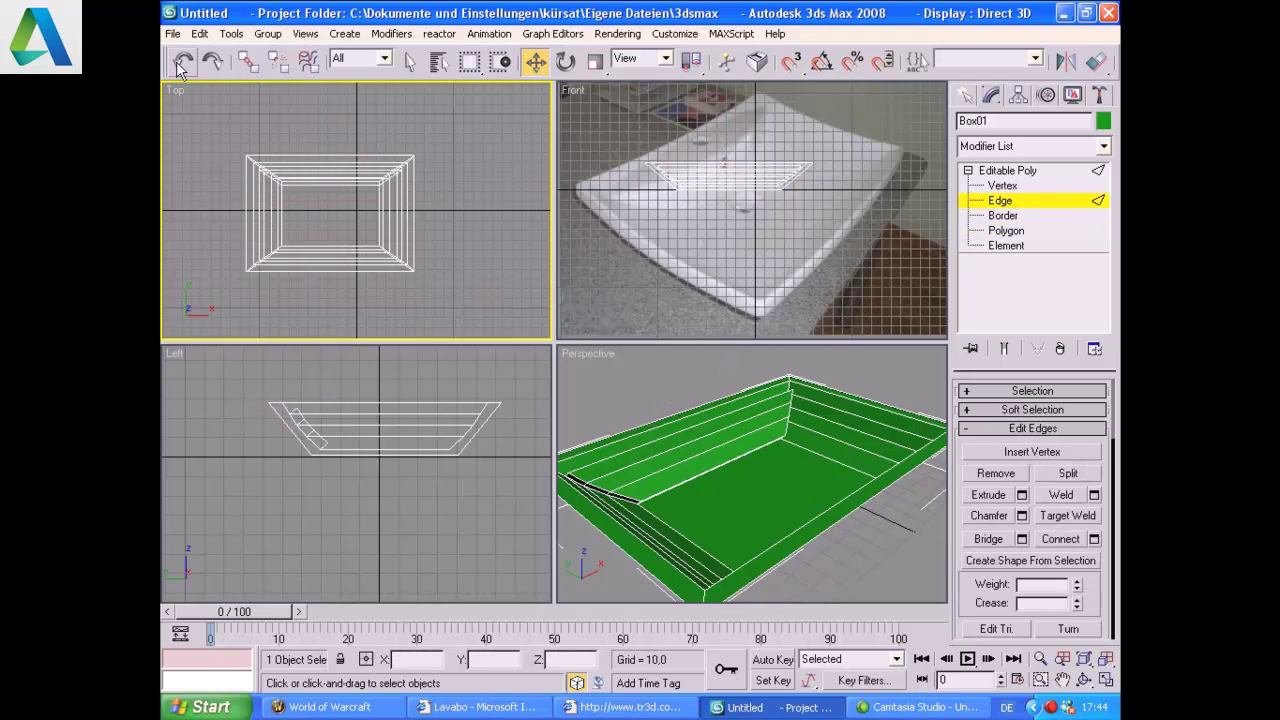
pyautogui.click(1003, 231)
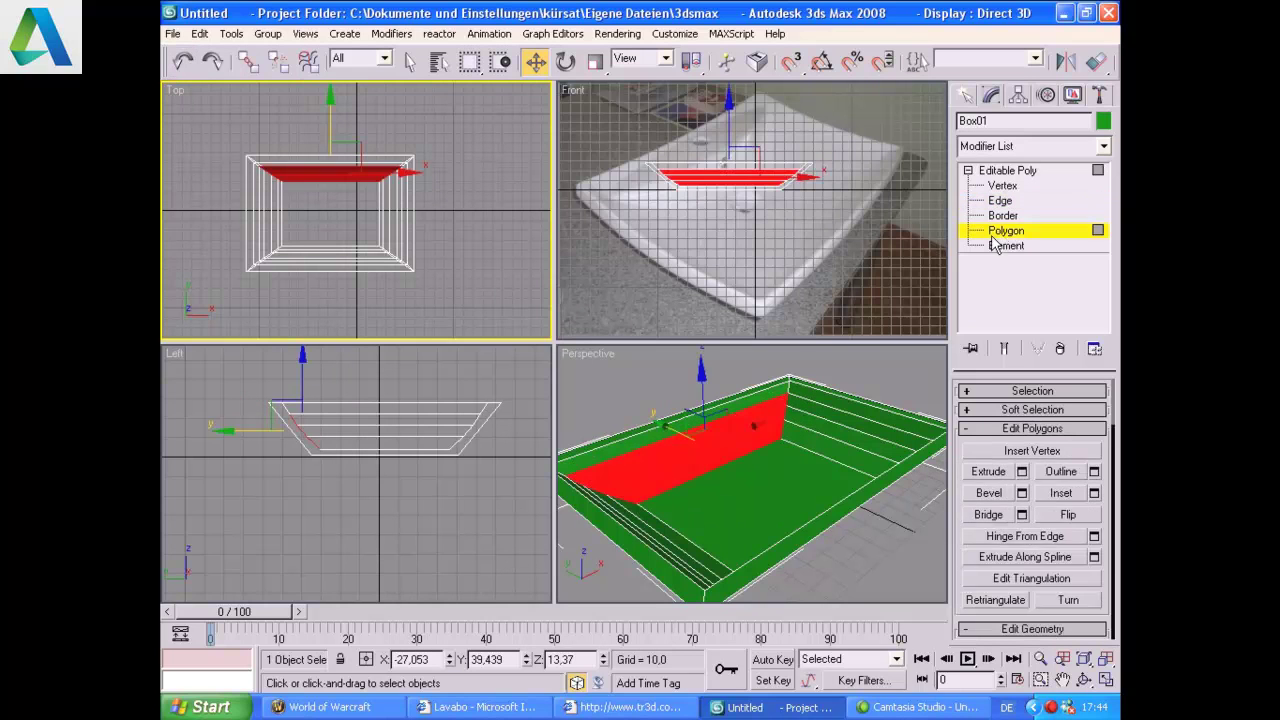
pyautogui.click(1022, 471)
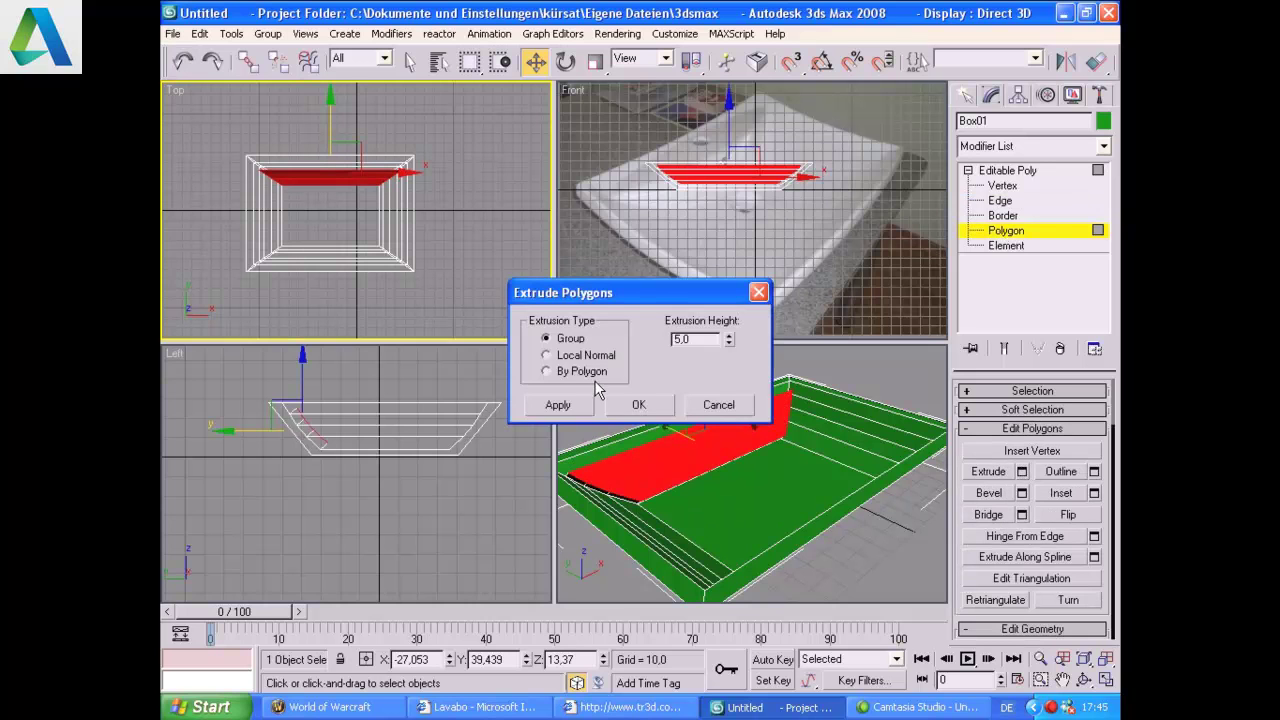
pyautogui.click(660, 408)
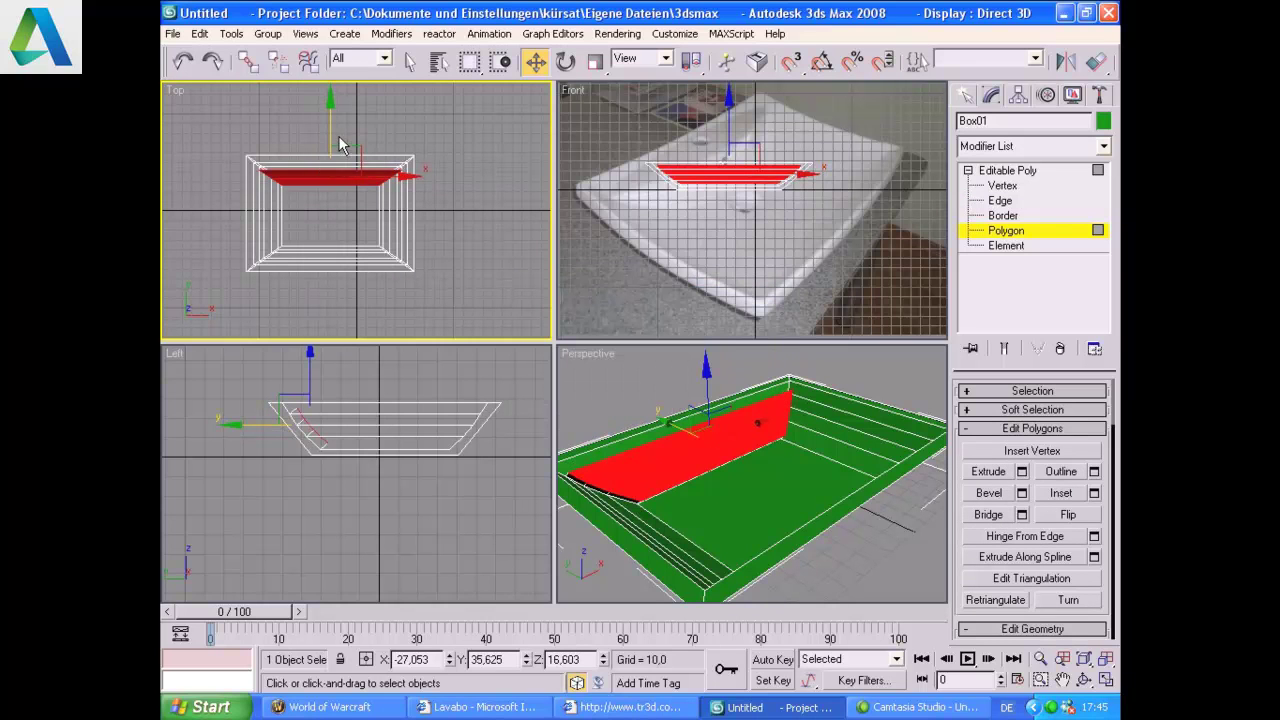
pyautogui.moveTo(334, 125); pyautogui.dragTo(334, 141)
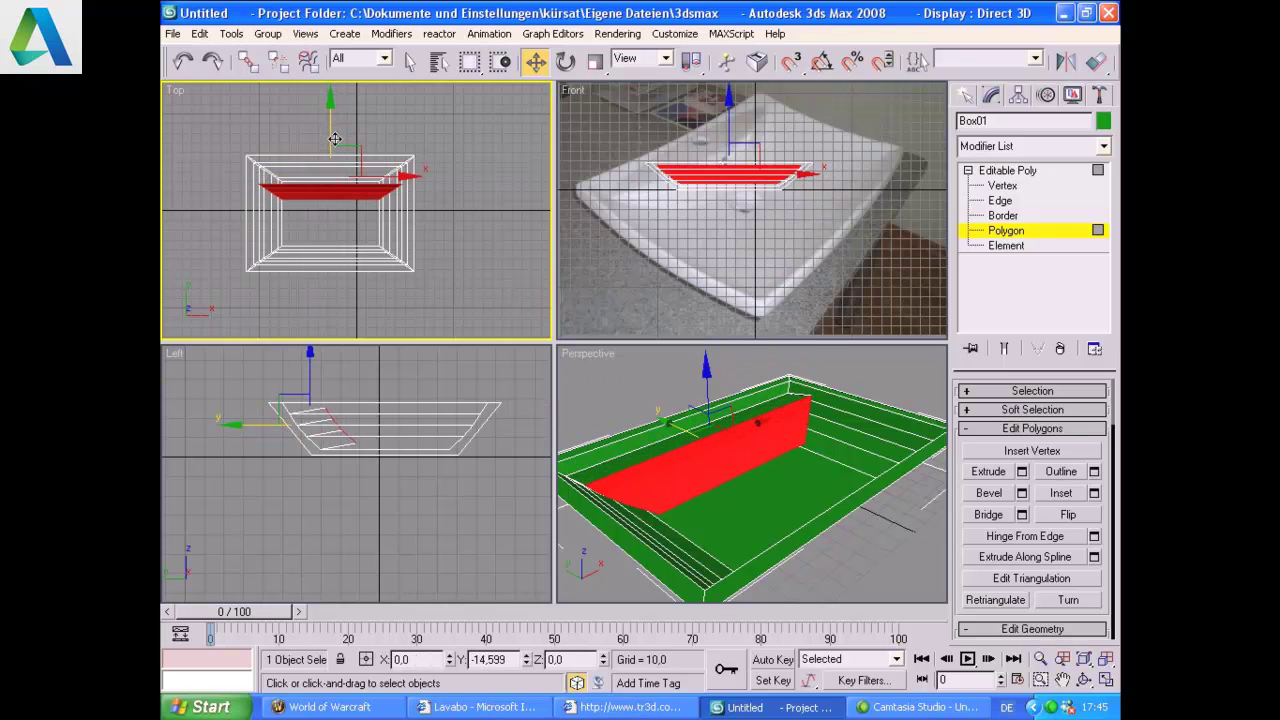
# Step: Scale the extruded back faces to 85% and lower them slightly in the Left view
pyautogui.click(595, 62)
pyautogui.moveTo(775, 168); pyautogui.dragTo(746, 178)
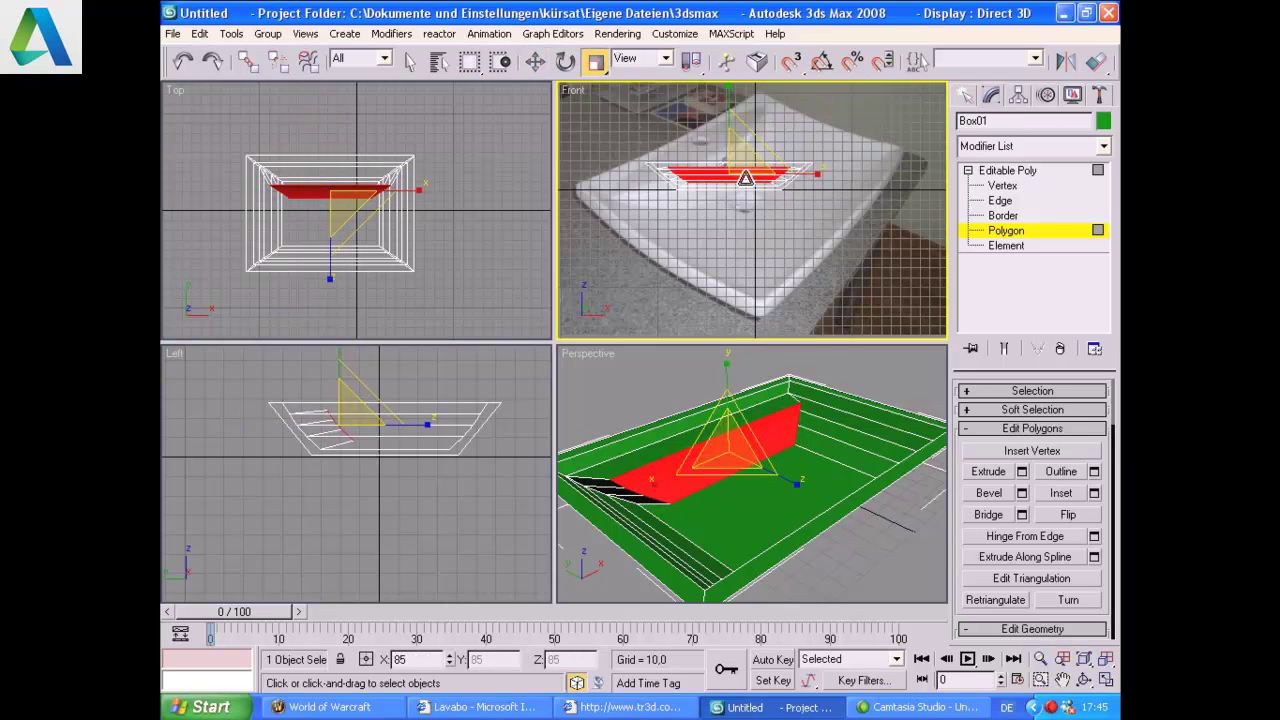
pyautogui.click(536, 62)
pyautogui.click(400, 434)
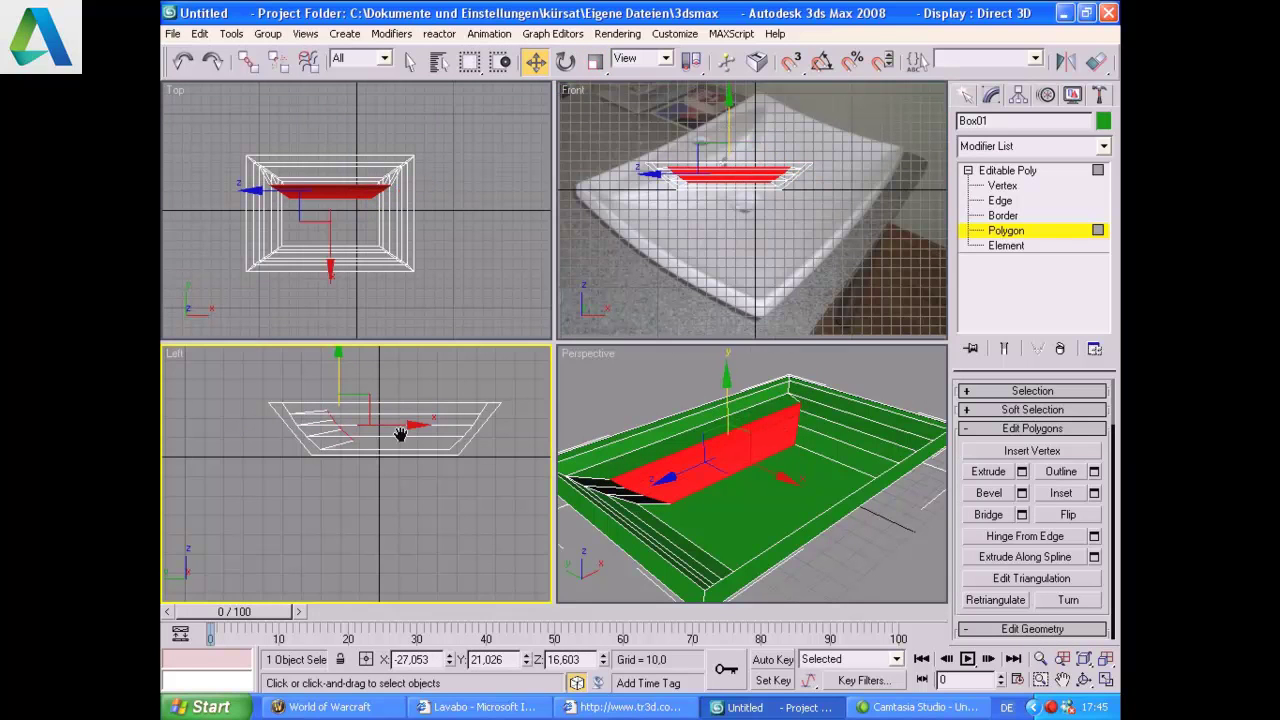
pyautogui.moveTo(400, 434); pyautogui.dragTo(400, 441)
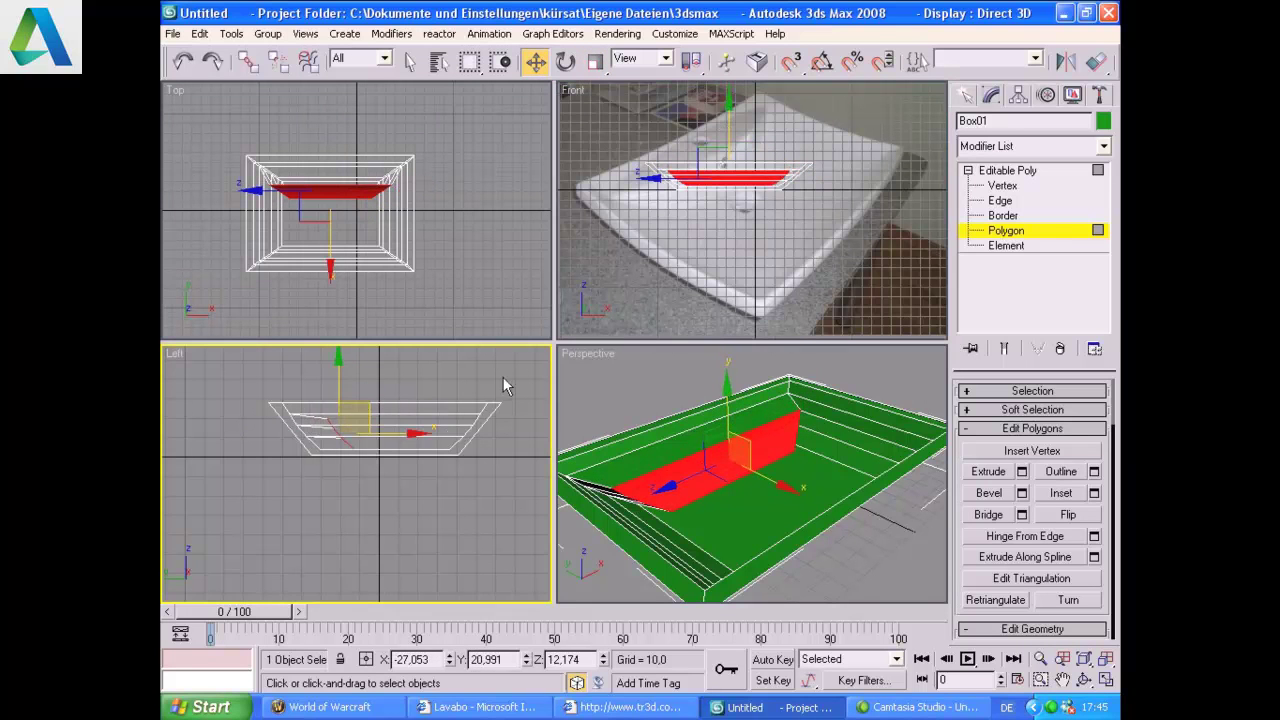
pyautogui.click(1002, 185)
pyautogui.moveTo(300, 540)
pyautogui.mouseDown(button='middle')
pyautogui.moveTo(416, 561)
pyautogui.moveTo(373, 422)
pyautogui.moveTo(376, 515)
pyautogui.mouseUp(button='middle')
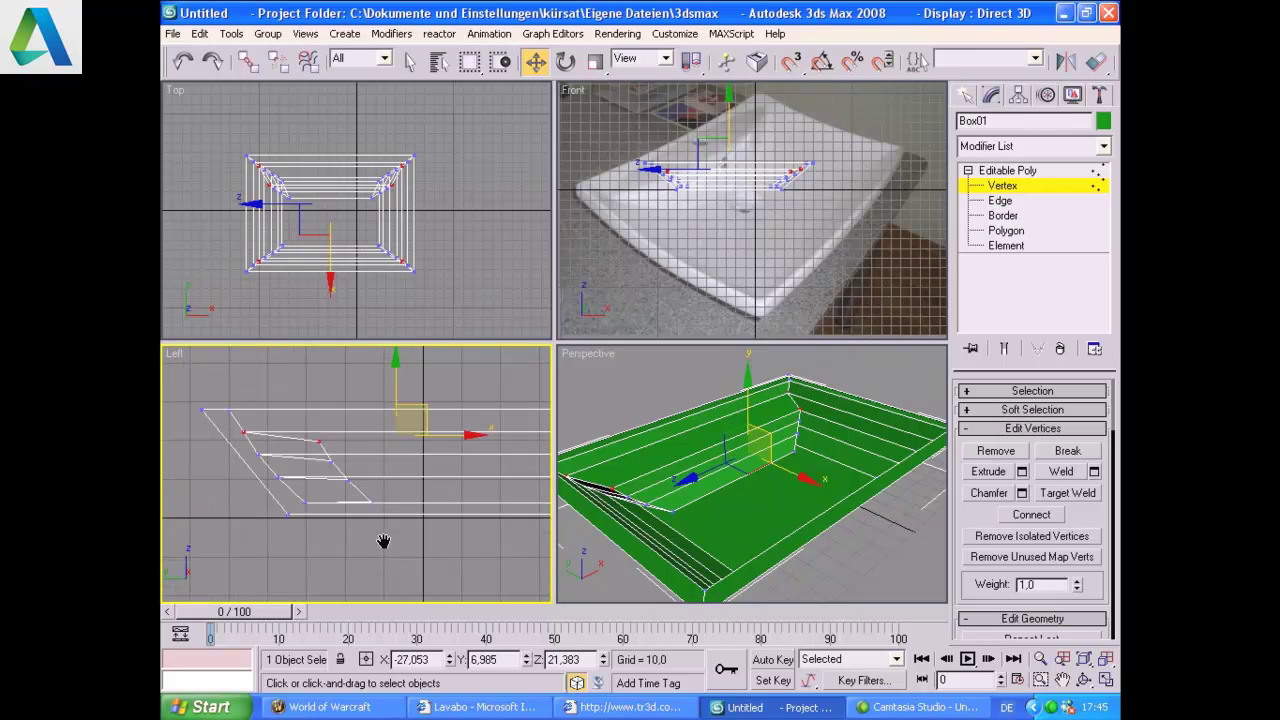
# Step: Move the back-section vertex columns in the Left view so they align into a vertical step
pyautogui.click(376, 515)
pyautogui.moveTo(293, 436)
pyautogui.mouseDown()
pyautogui.moveTo(322, 465)
pyautogui.moveTo(414, 477)
pyautogui.moveTo(356, 458)
pyautogui.moveTo(340, 492)
pyautogui.moveTo(371, 491)
pyautogui.moveTo(388, 515)
pyautogui.mouseUp()
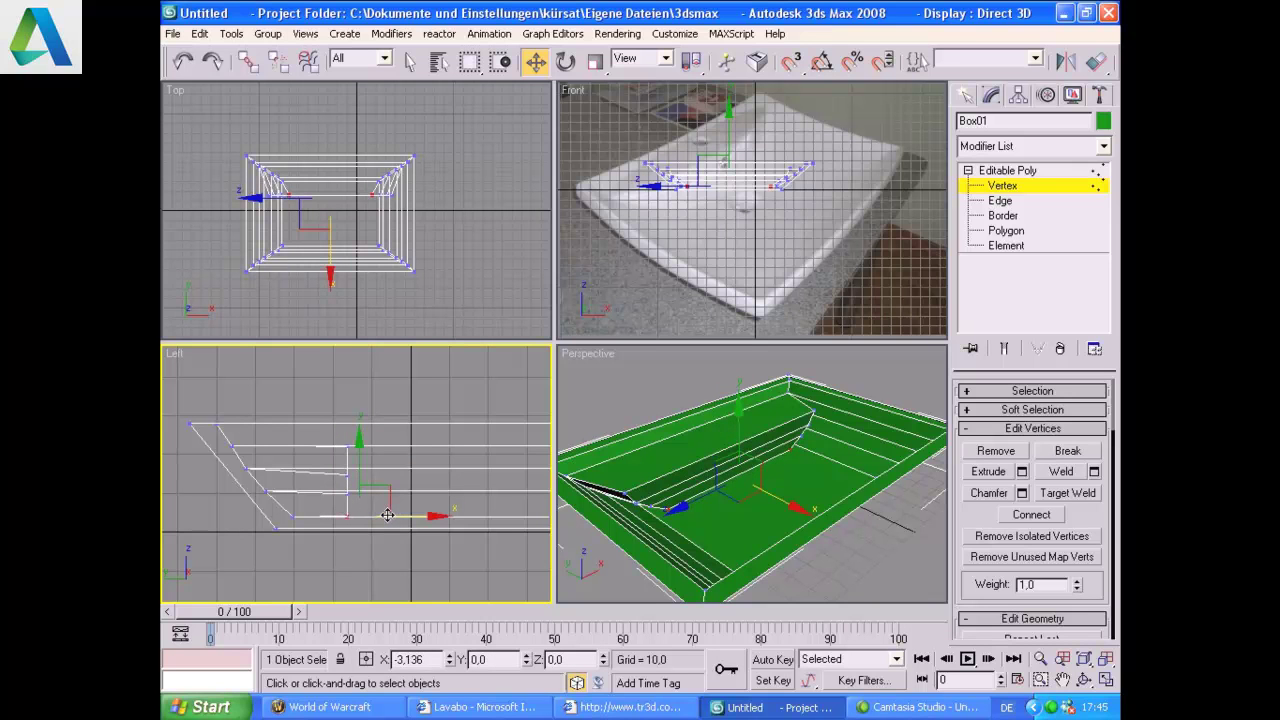
pyautogui.moveTo(392, 444); pyautogui.dragTo(350, 528)
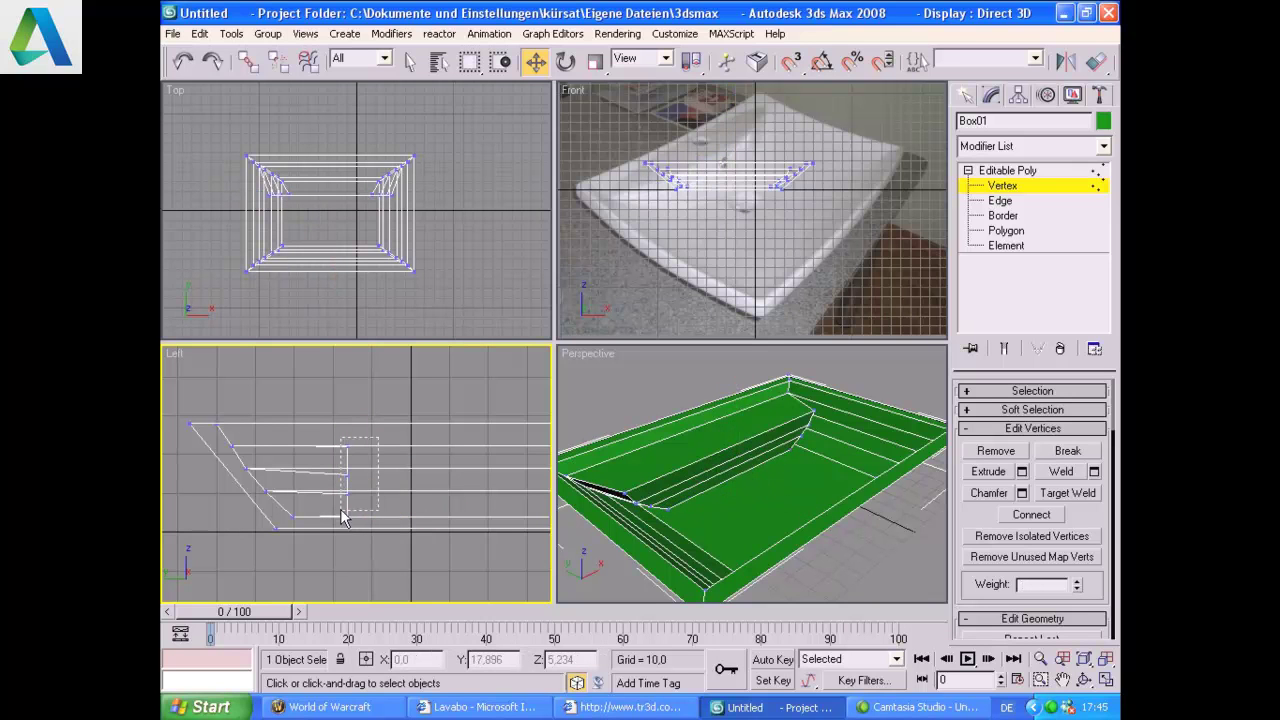
pyautogui.moveTo(392, 487); pyautogui.dragTo(323, 465)
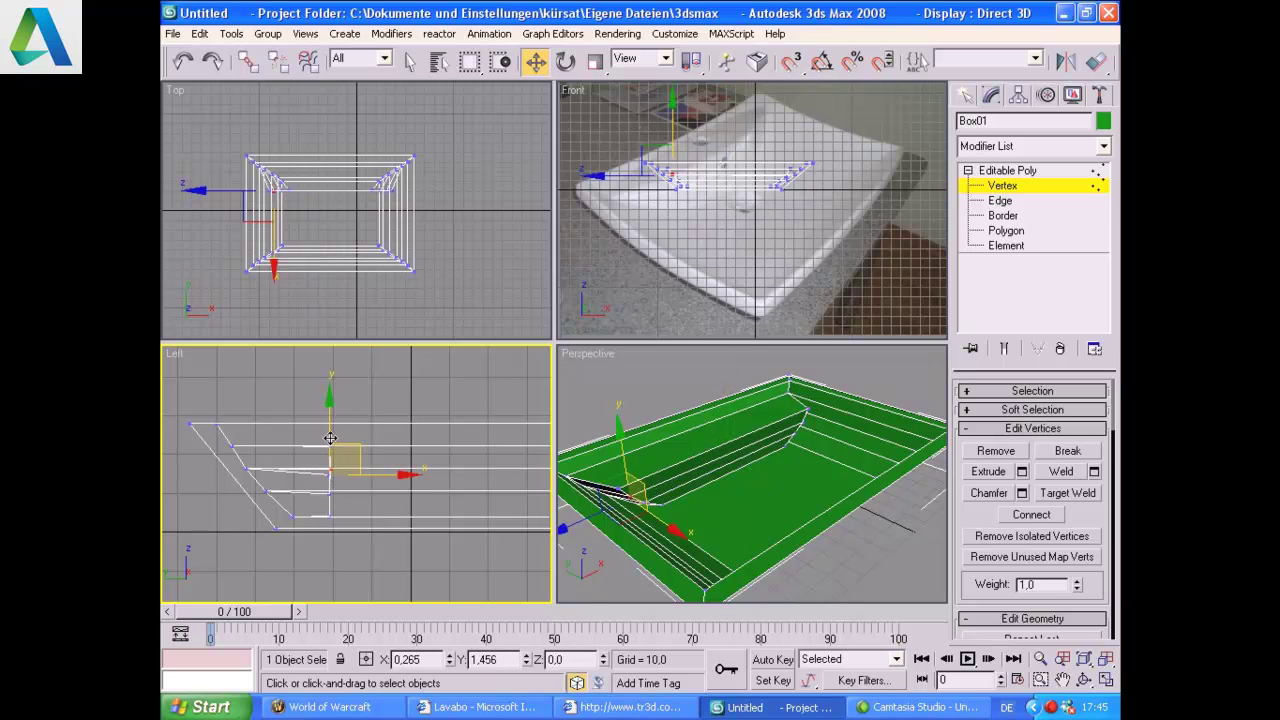
pyautogui.click(327, 470)
pyautogui.click(343, 432)
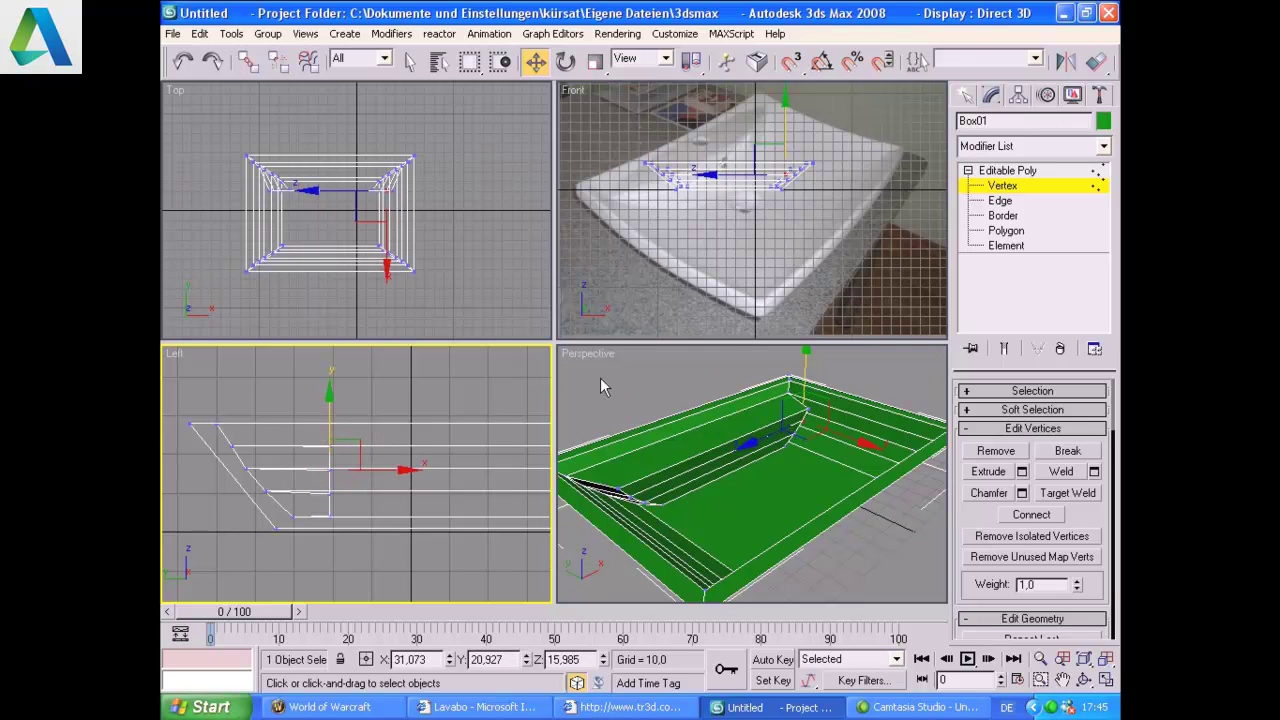
pyautogui.click(1002, 201)
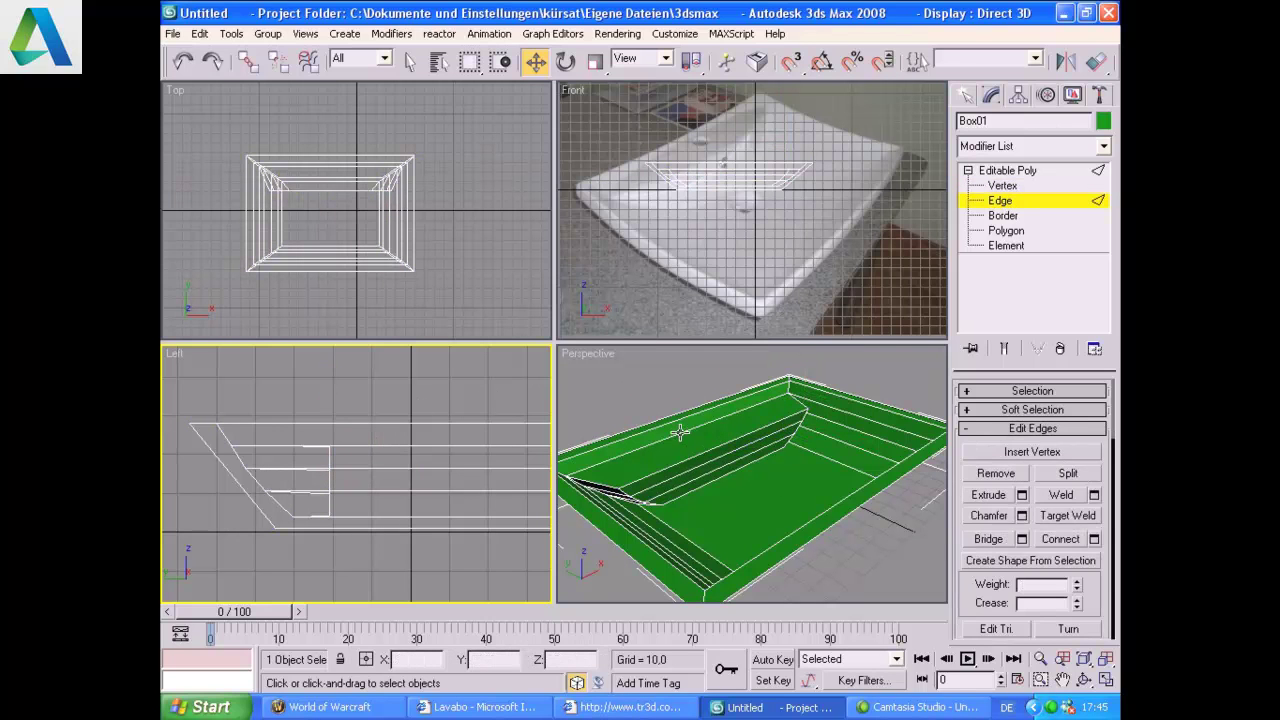
# Step: Ring-select a back-wall edge and connect it with five new edge loops
pyautogui.click(679, 432)
pyautogui.click(1055, 391)
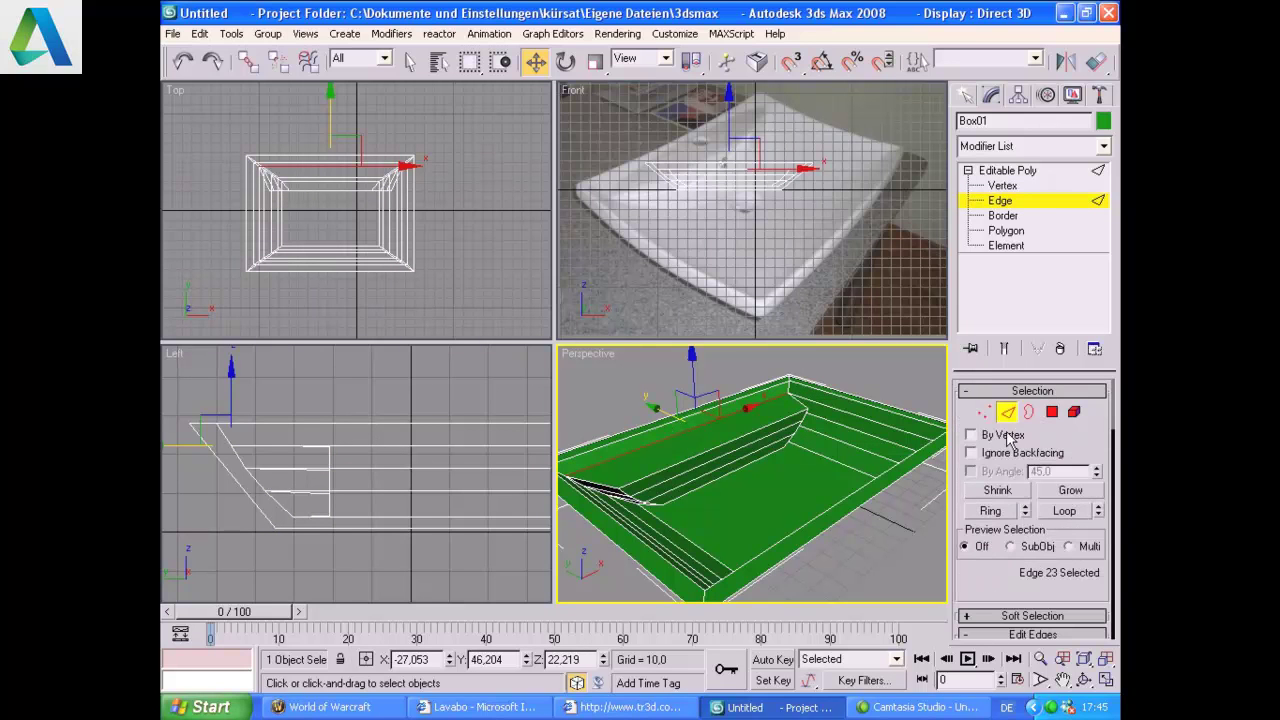
pyautogui.click(991, 511)
pyautogui.click(1022, 392)
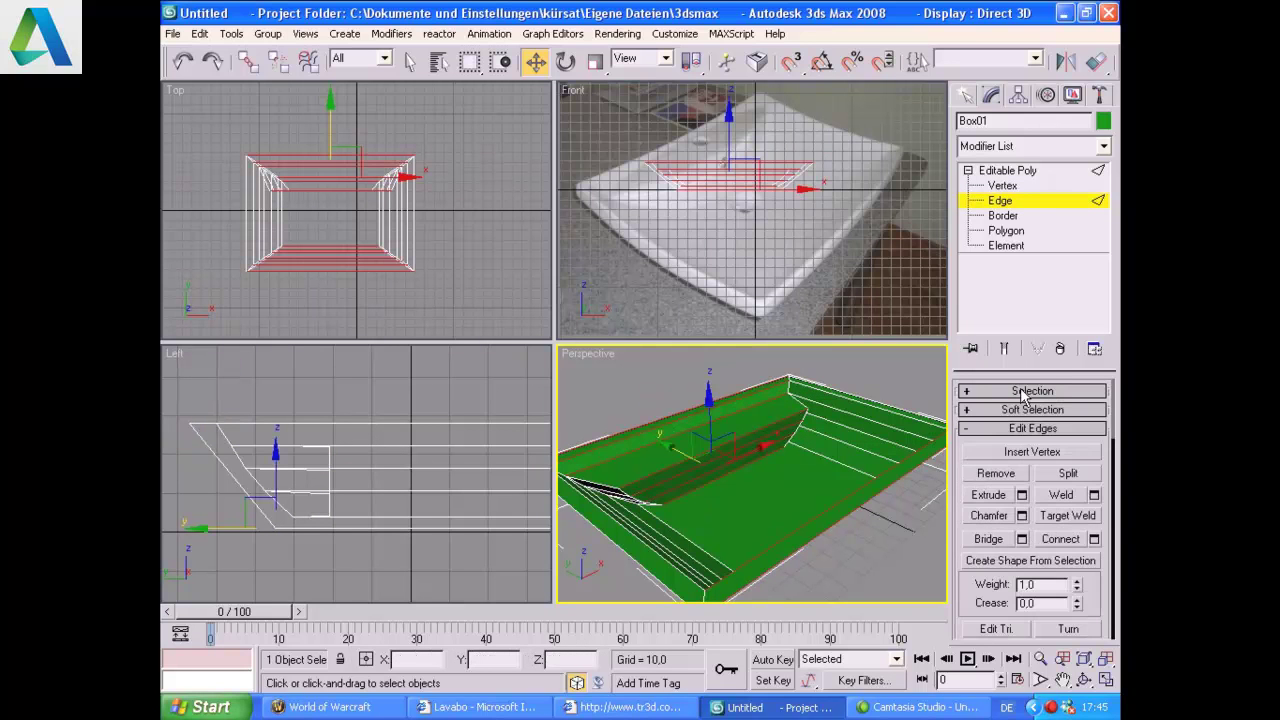
pyautogui.click(1094, 540)
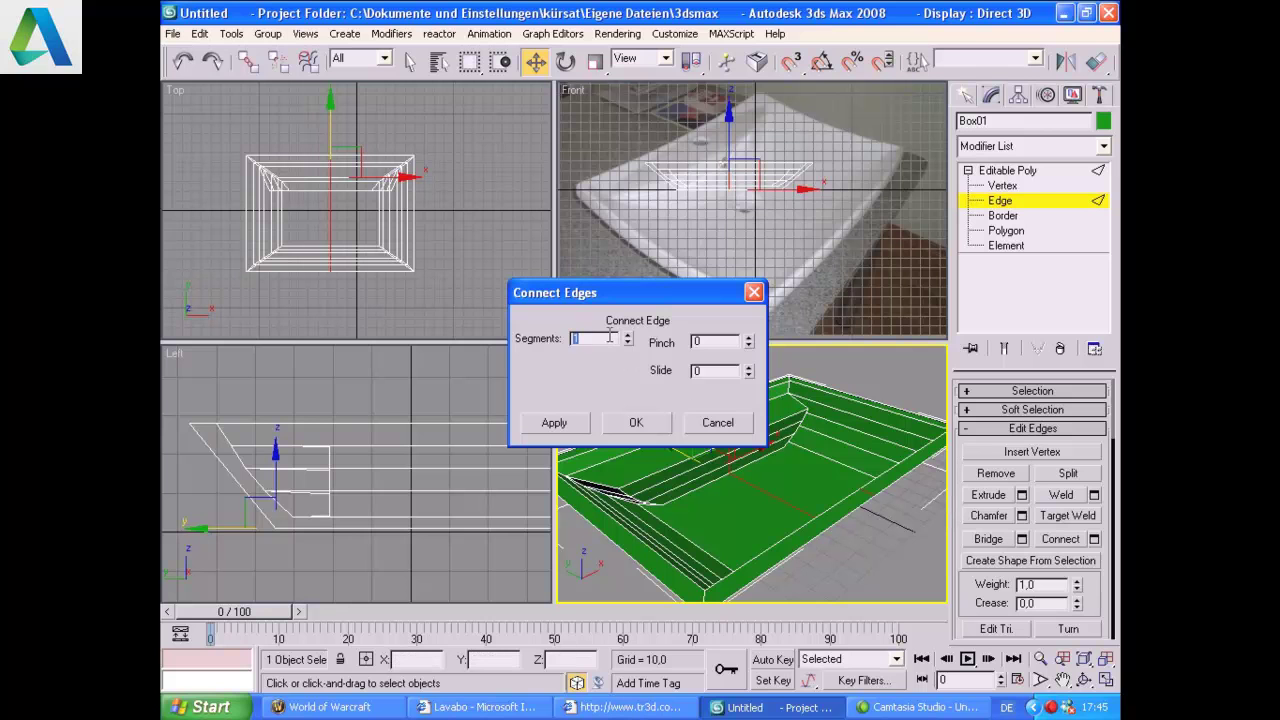
pyautogui.click(634, 422)
pyautogui.moveTo(690, 407)
pyautogui.mouseDown(button='middle')
pyautogui.moveTo(800, 543)
pyautogui.moveTo(820, 452)
pyautogui.mouseUp(button='middle')
pyautogui.scroll(3, 820, 452)
pyautogui.scroll(3, 840, 445)
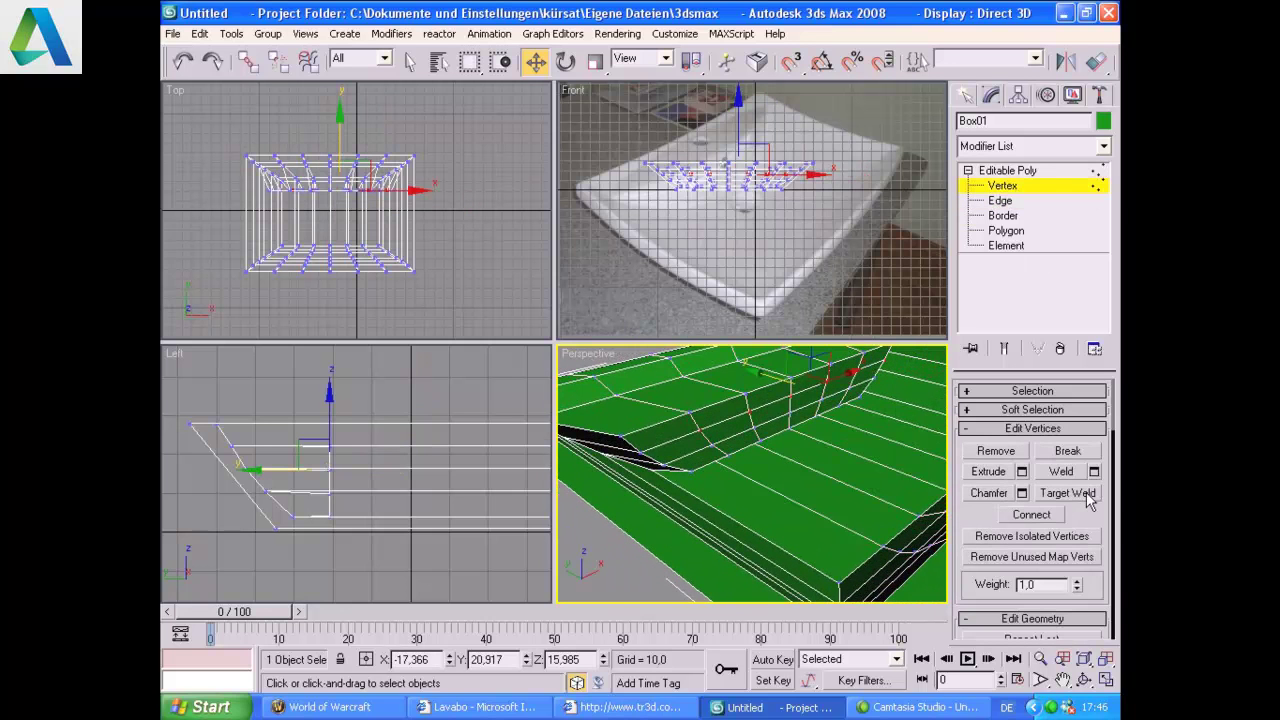
# Step: Orbit to the basin's near corner and target-weld its stray vertices onto their neighbours
pyautogui.click(1068, 493)
pyautogui.keyDown('alt'); pyautogui.moveTo(700, 470); pyautogui.dragTo(729, 480, button='middle'); pyautogui.keyUp('alt')
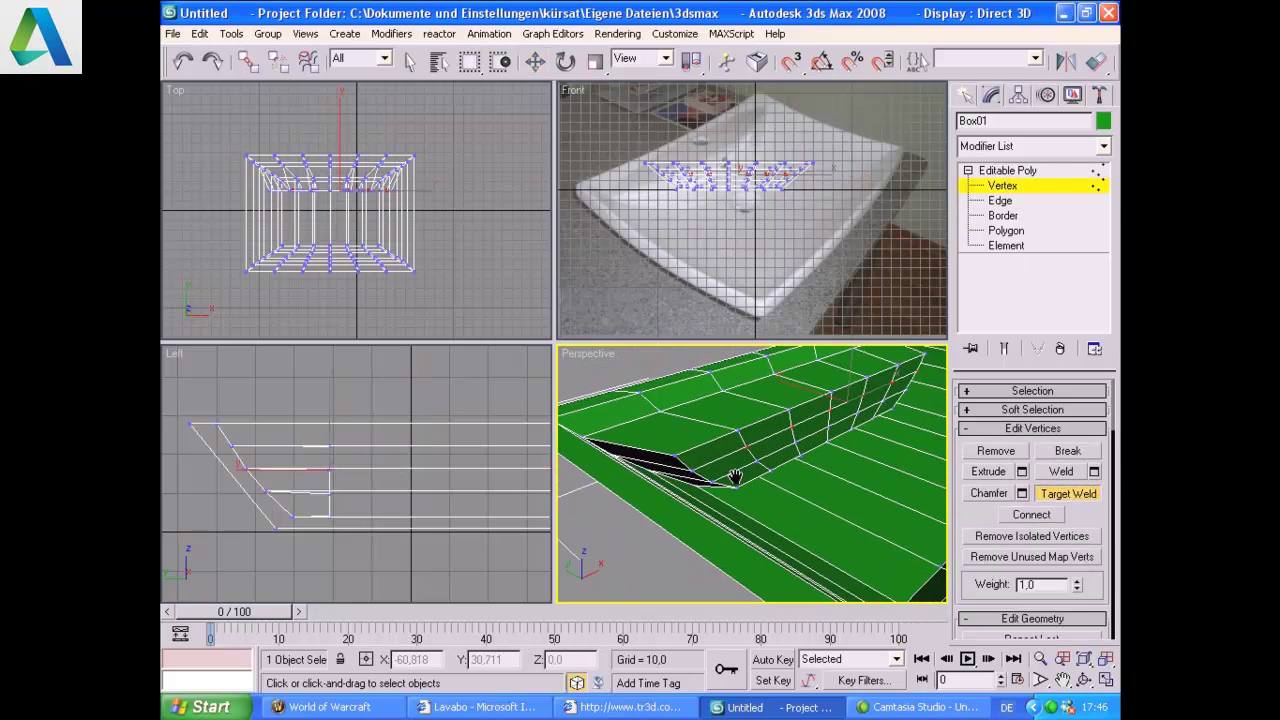
pyautogui.click(1084, 679)
pyautogui.moveTo(792, 507); pyautogui.dragTo(762, 492)
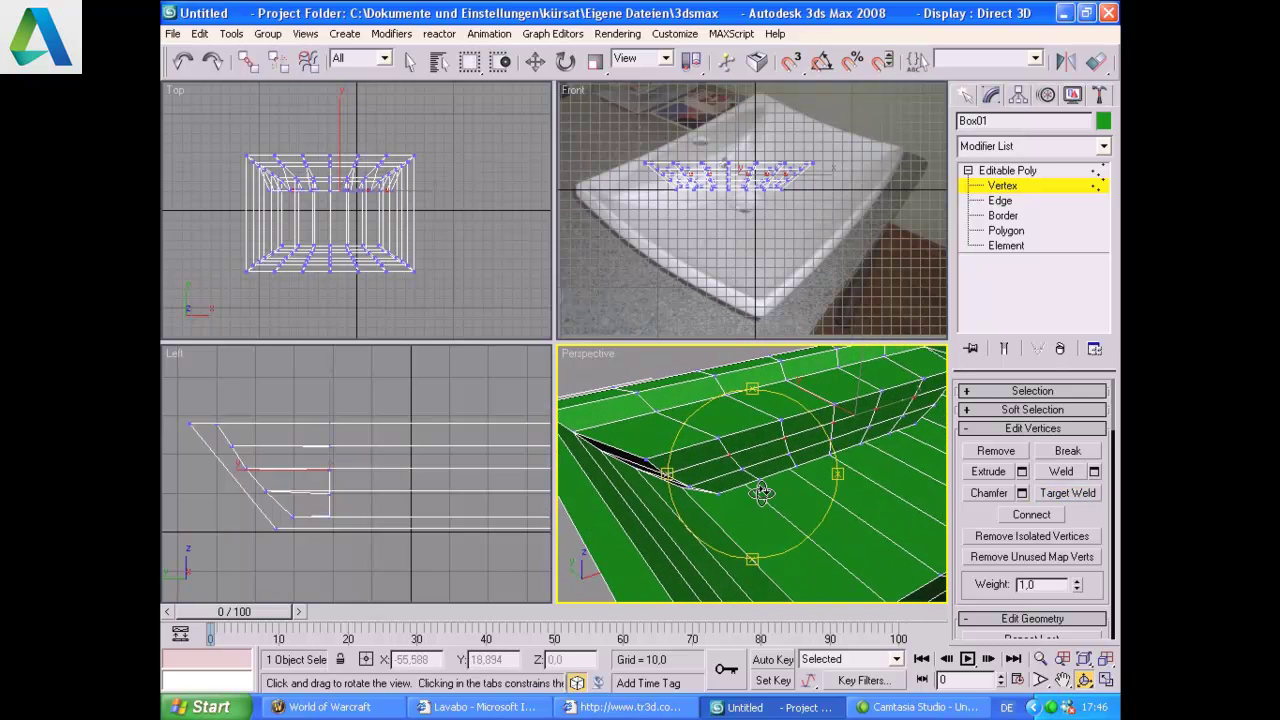
pyautogui.press('super')
pyautogui.click(494, 230)
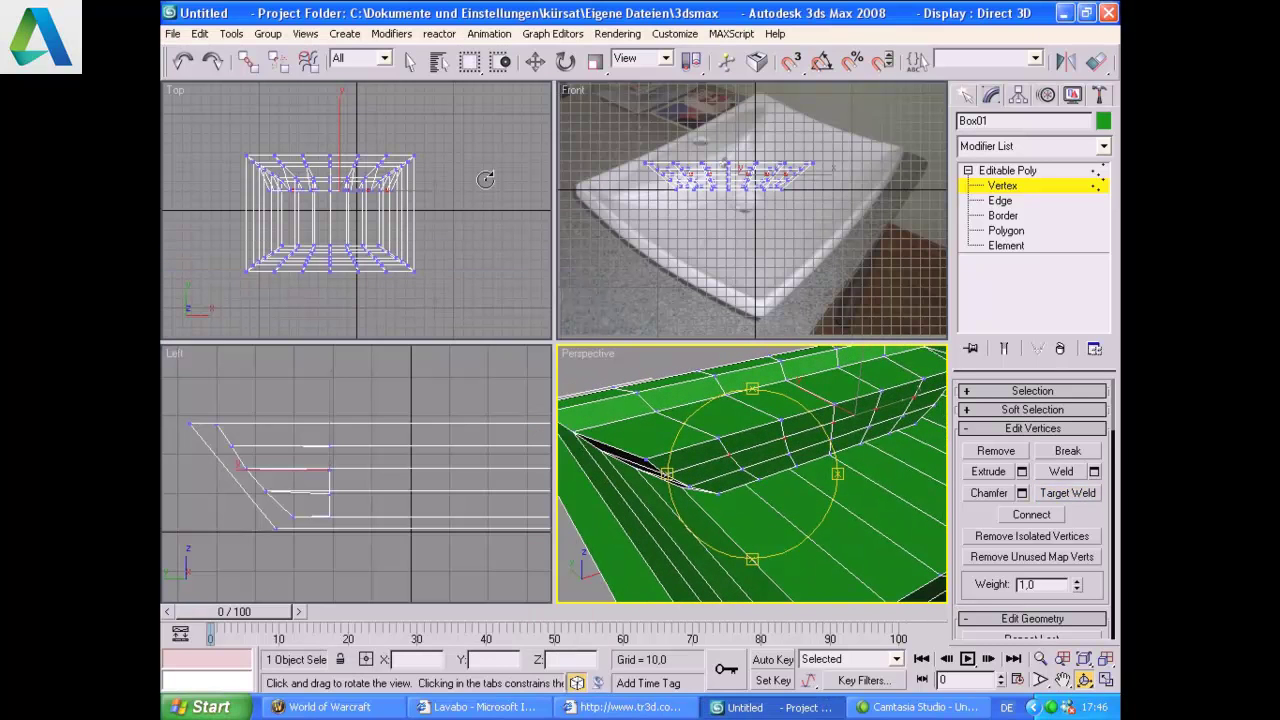
pyautogui.click(534, 66)
pyautogui.click(1095, 497)
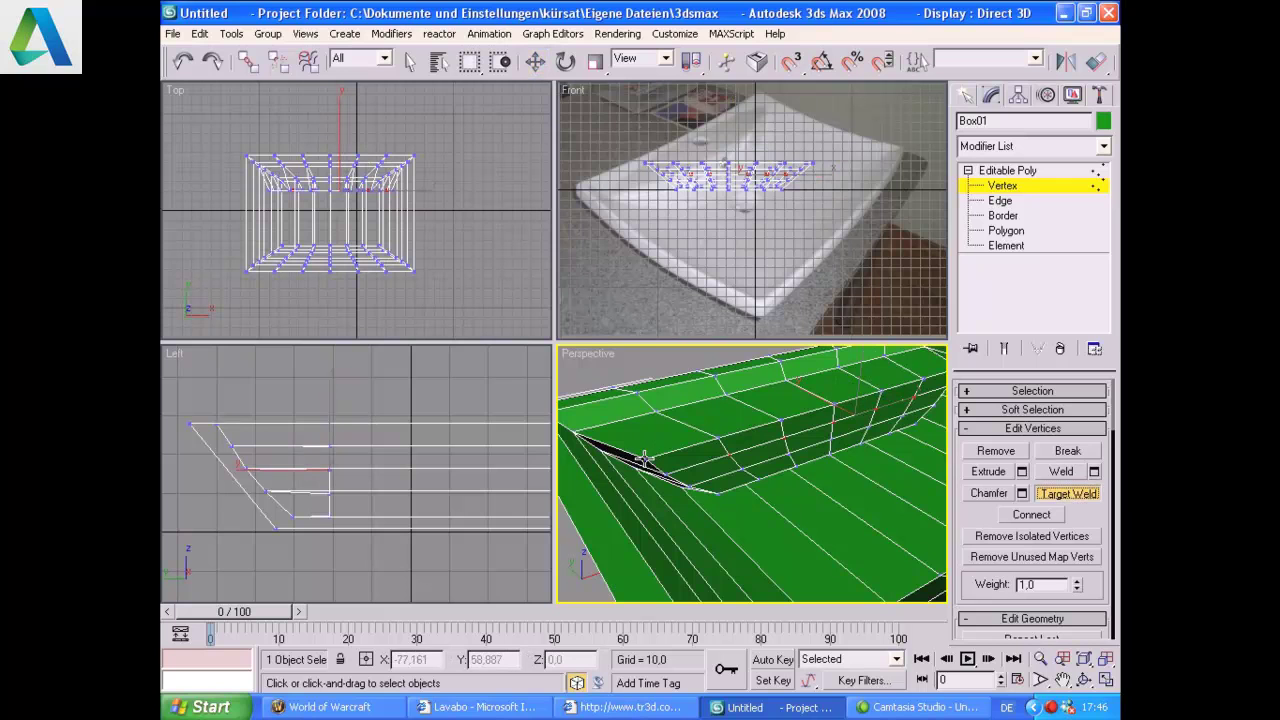
pyautogui.click(575, 432)
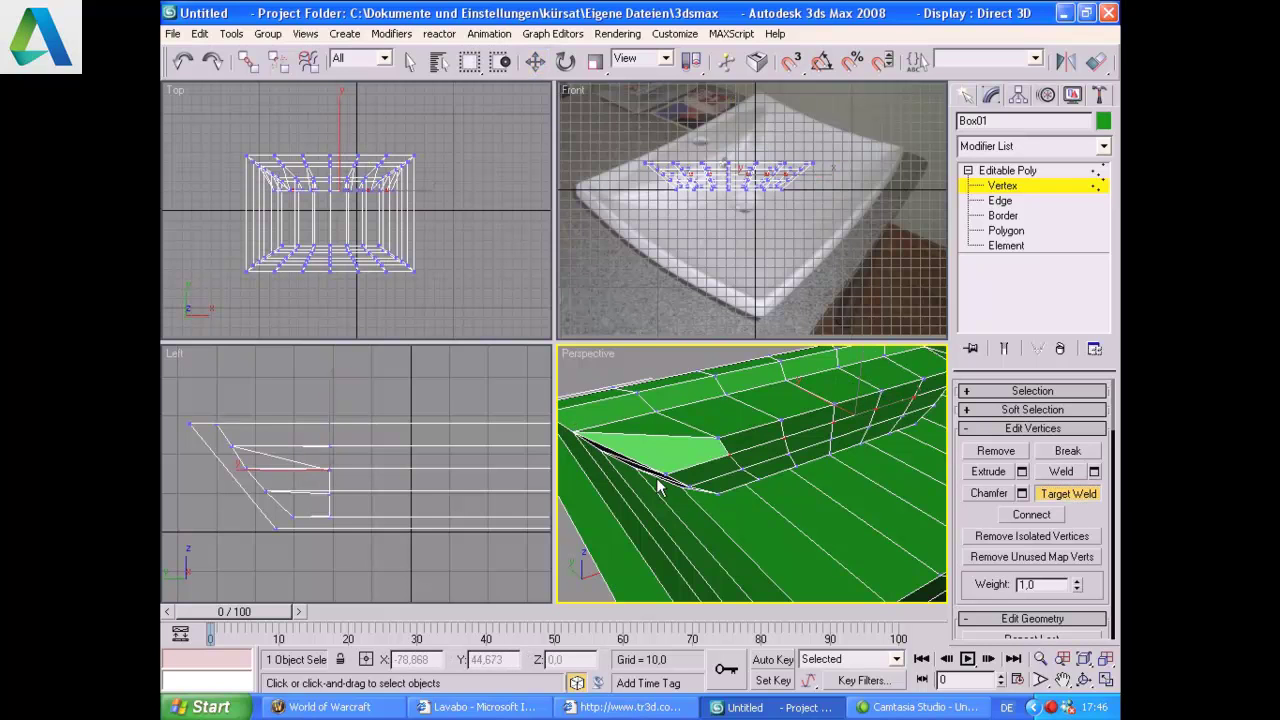
pyautogui.click(603, 452)
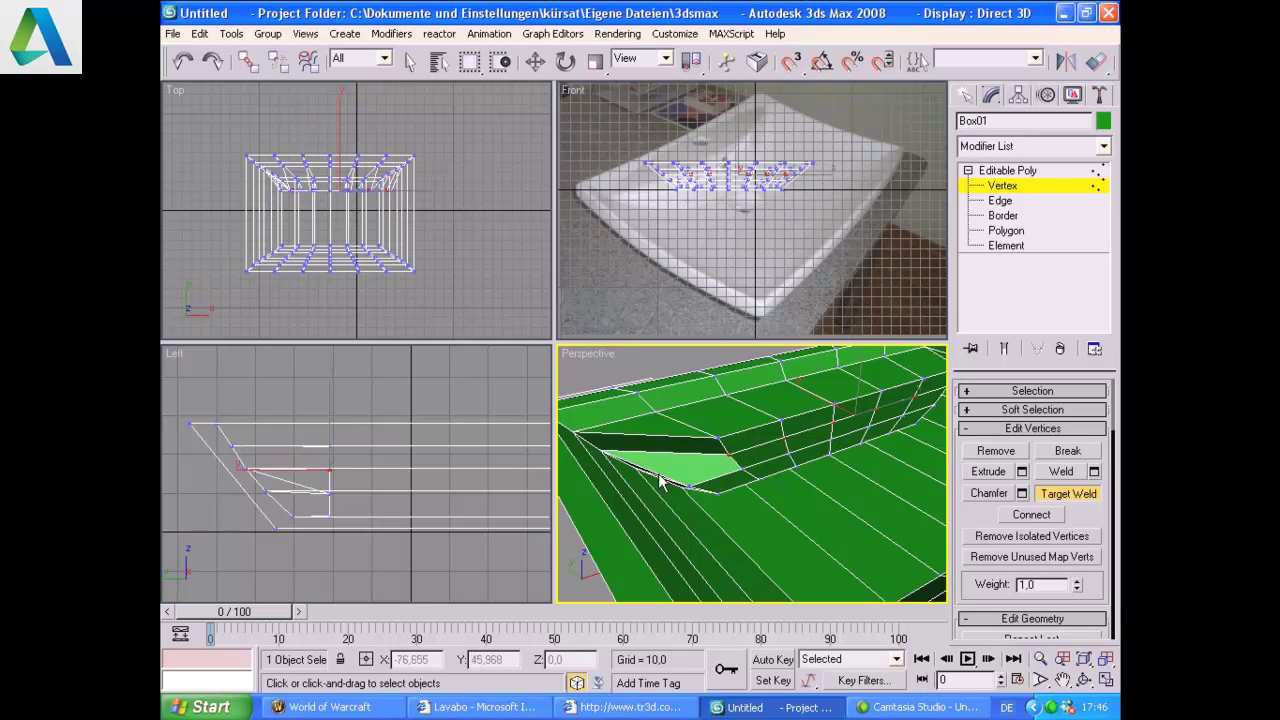
pyautogui.click(634, 468)
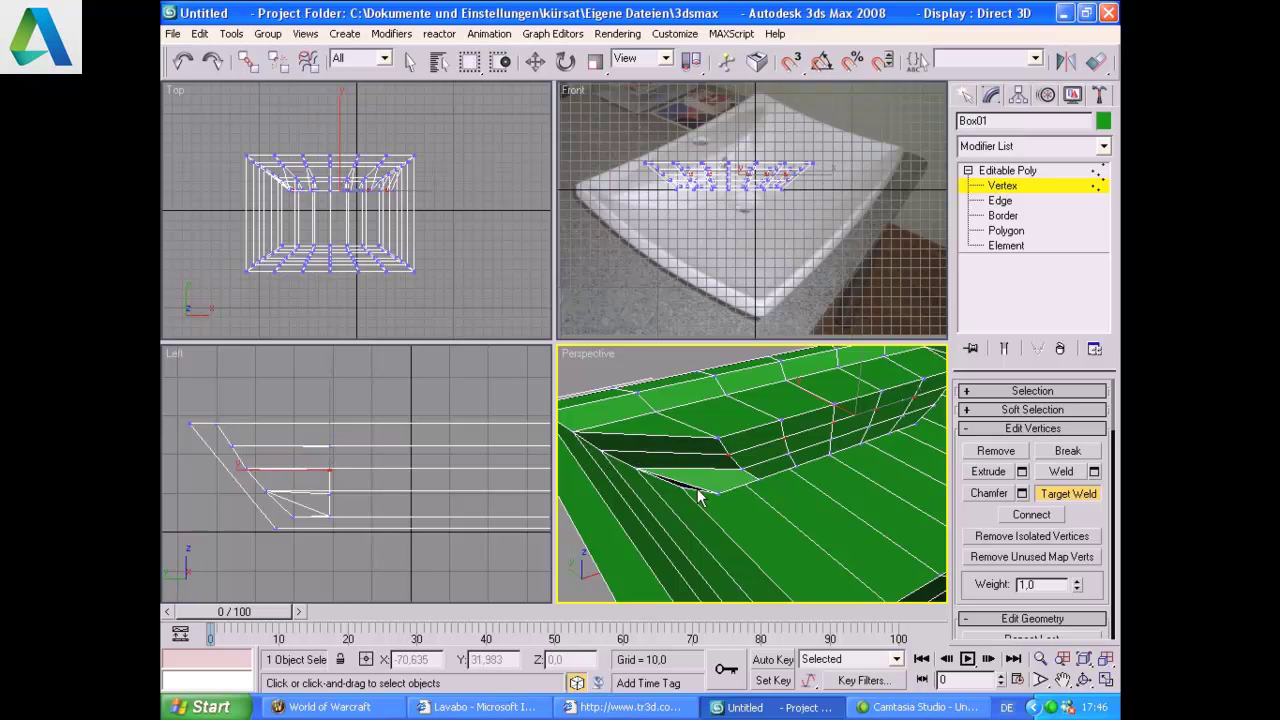
# Step: Orbit to the basin's far corner and target-weld its stray vertex onto its neighbour
pyautogui.click(681, 487)
pyautogui.scroll(-2, 681, 487)
pyautogui.click(1084, 679)
pyautogui.moveTo(783, 443)
pyautogui.mouseDown()
pyautogui.moveTo(732, 481)
pyautogui.moveTo(745, 477)
pyautogui.mouseUp()
pyautogui.click(1067, 493)
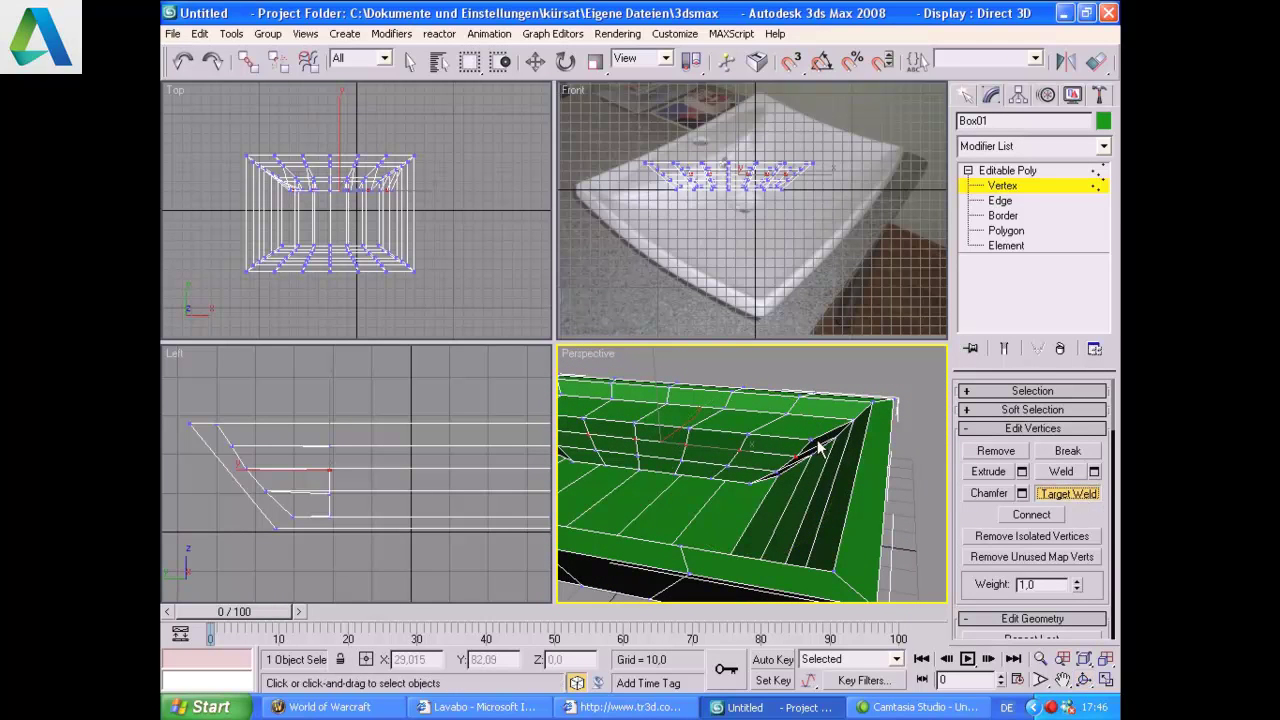
pyautogui.click(851, 421)
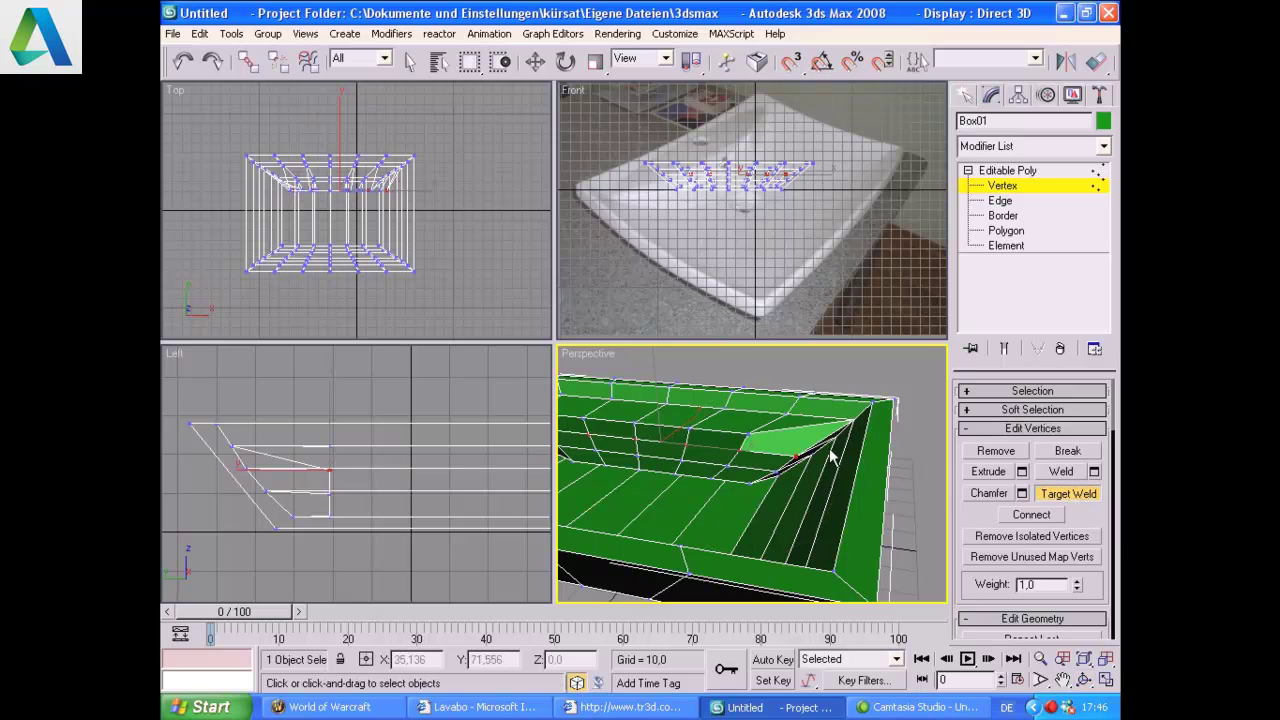
pyautogui.click(768, 488)
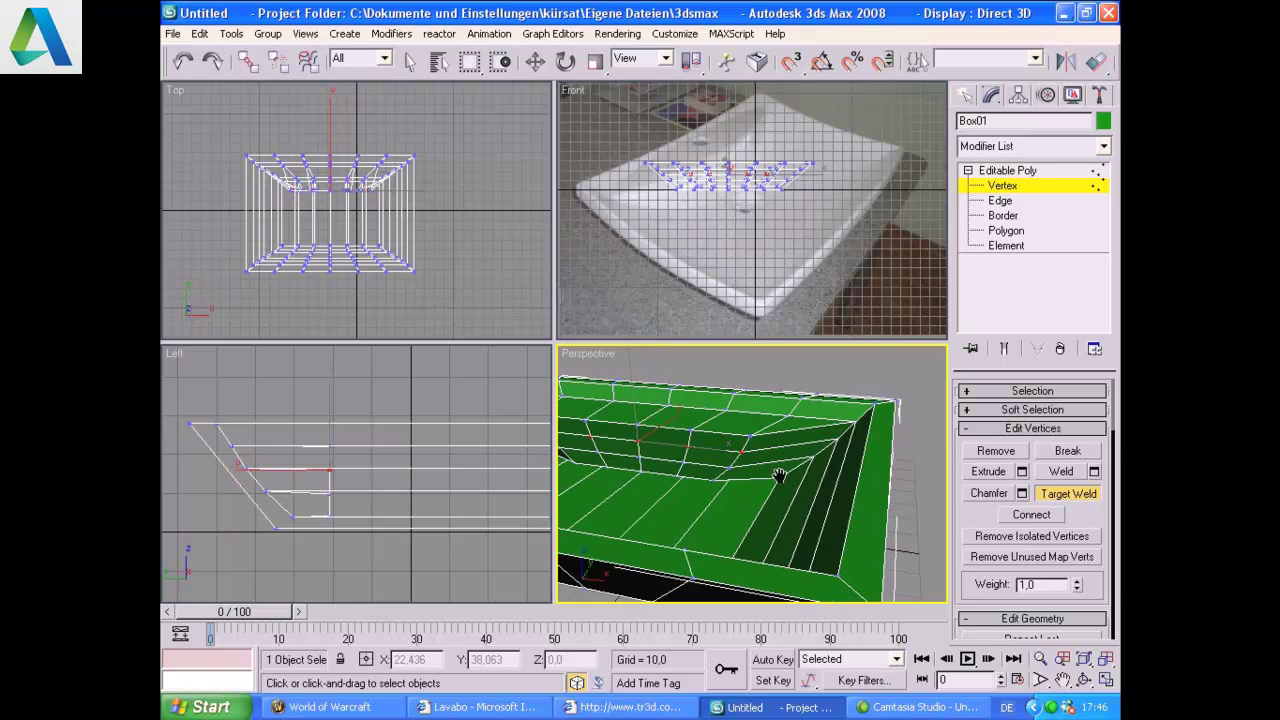
pyautogui.scroll(-4, 780, 500)
pyautogui.click(1084, 679)
pyautogui.moveTo(786, 466)
pyautogui.mouseDown()
pyautogui.moveTo(823, 488)
pyautogui.moveTo(800, 462)
pyautogui.mouseUp()
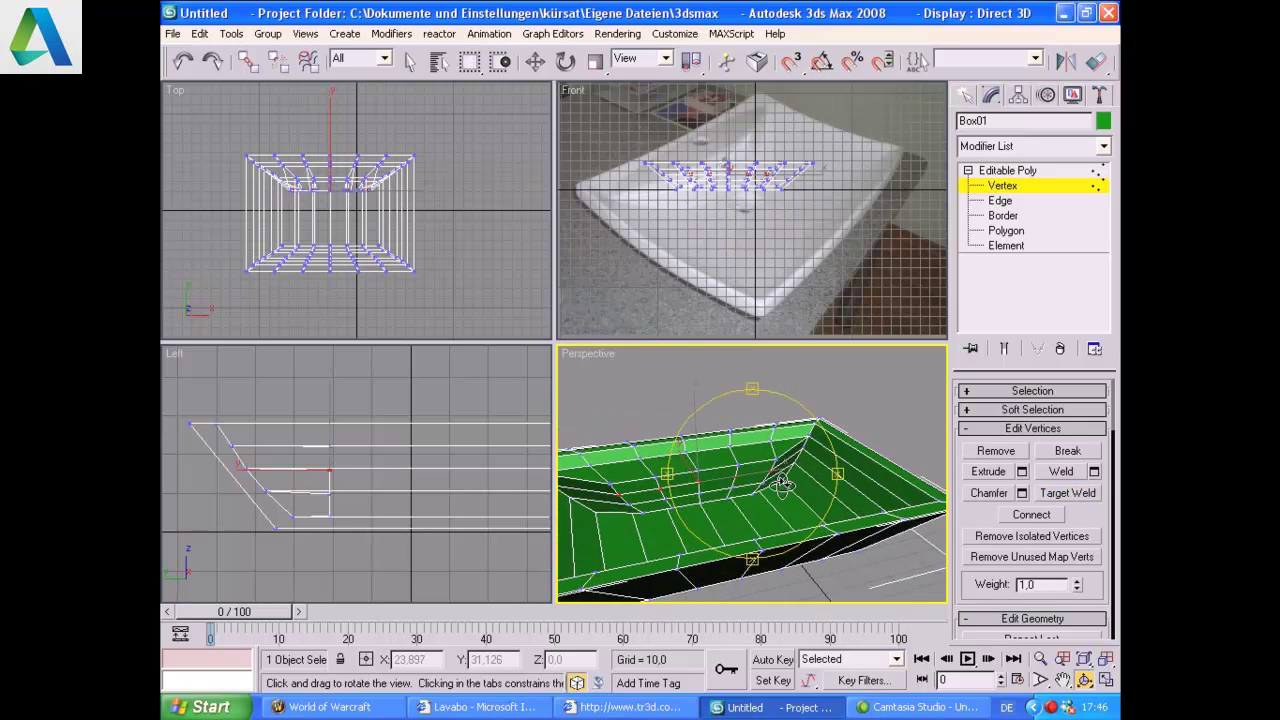
# Step: Ring-select a basin-floor edge and connect it with new lengthwise edge loops
pyautogui.click(1000, 201)
pyautogui.press('w')
pyautogui.click(878, 412)
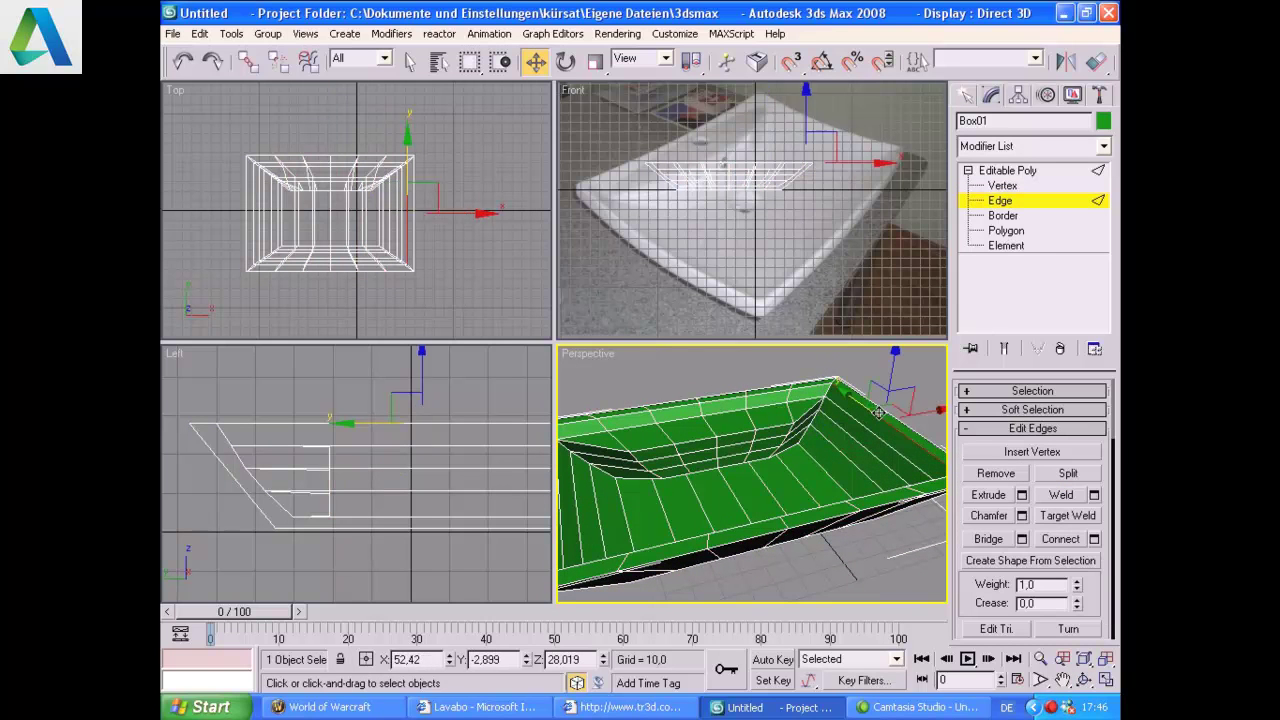
pyautogui.click(1032, 391)
pyautogui.click(990, 510)
pyautogui.click(1007, 391)
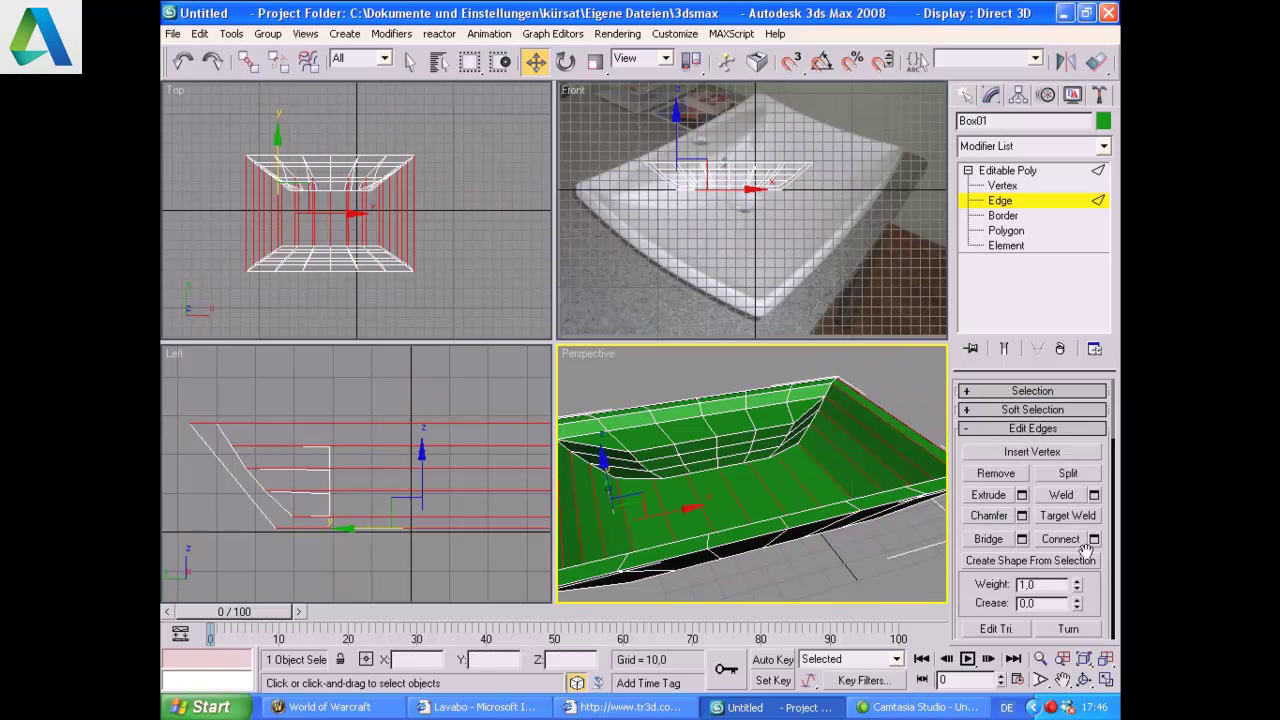
pyautogui.click(1094, 539)
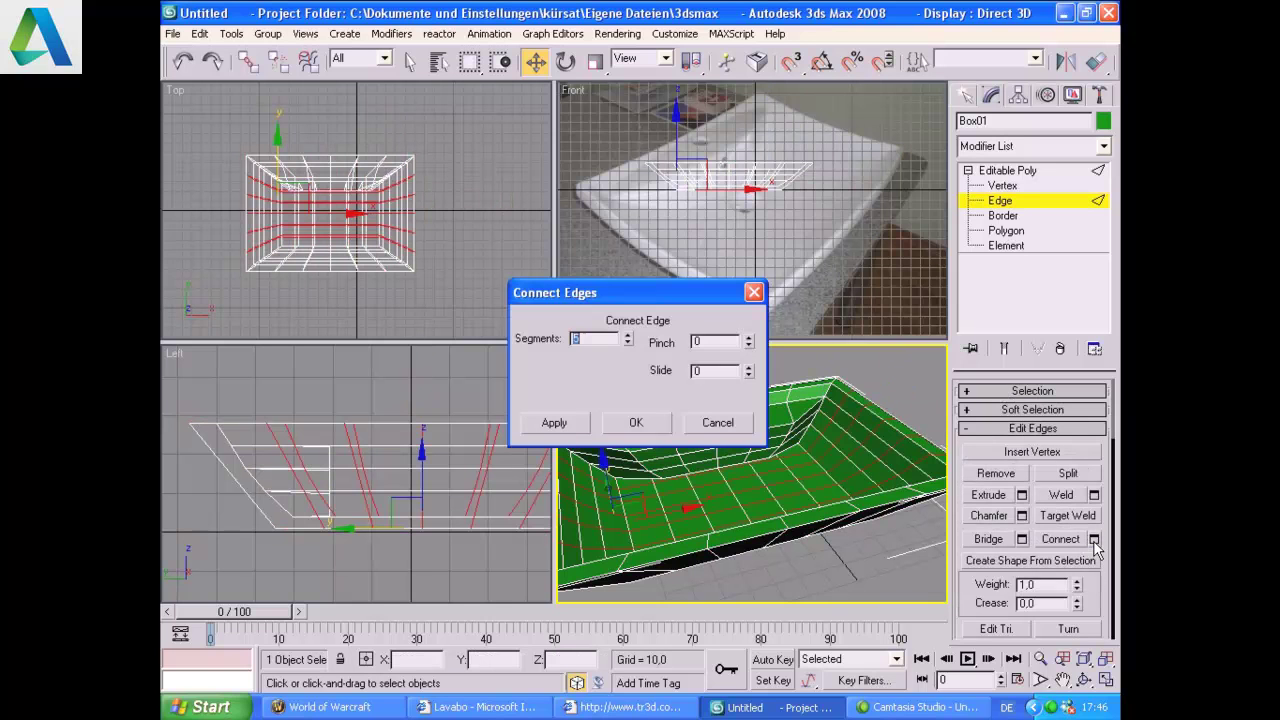
pyautogui.click(906, 500)
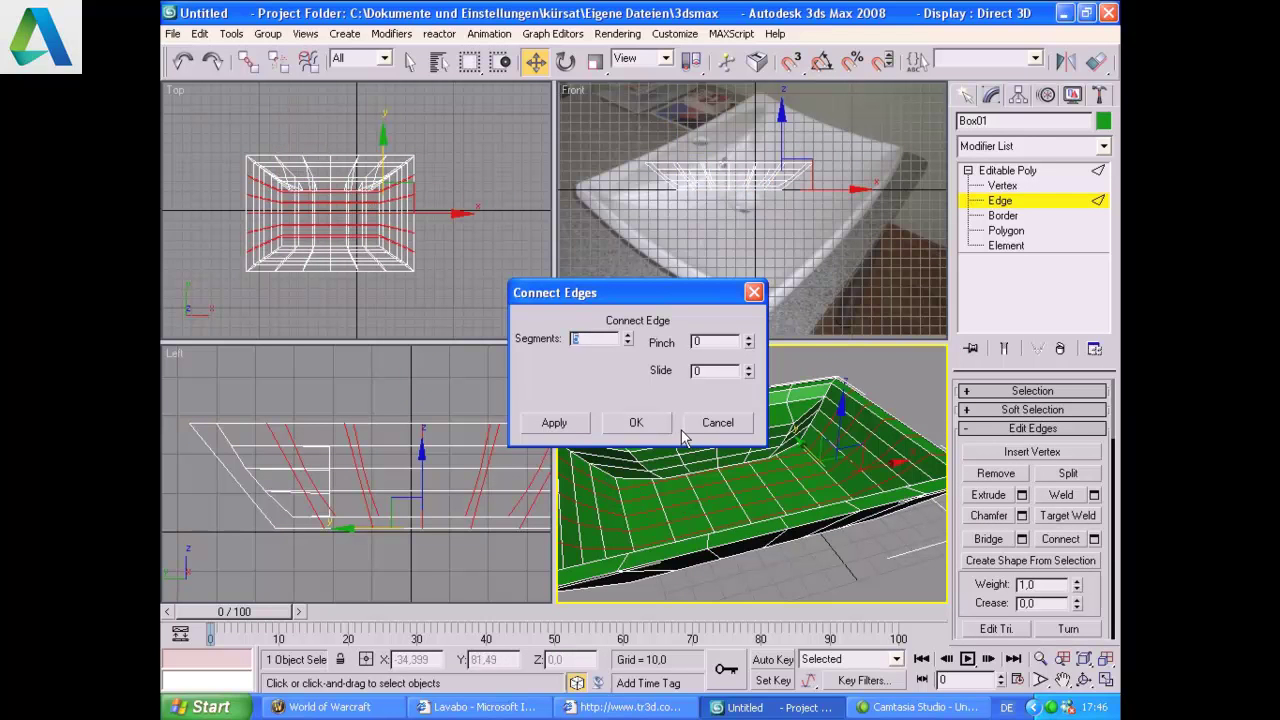
pyautogui.click(650, 423)
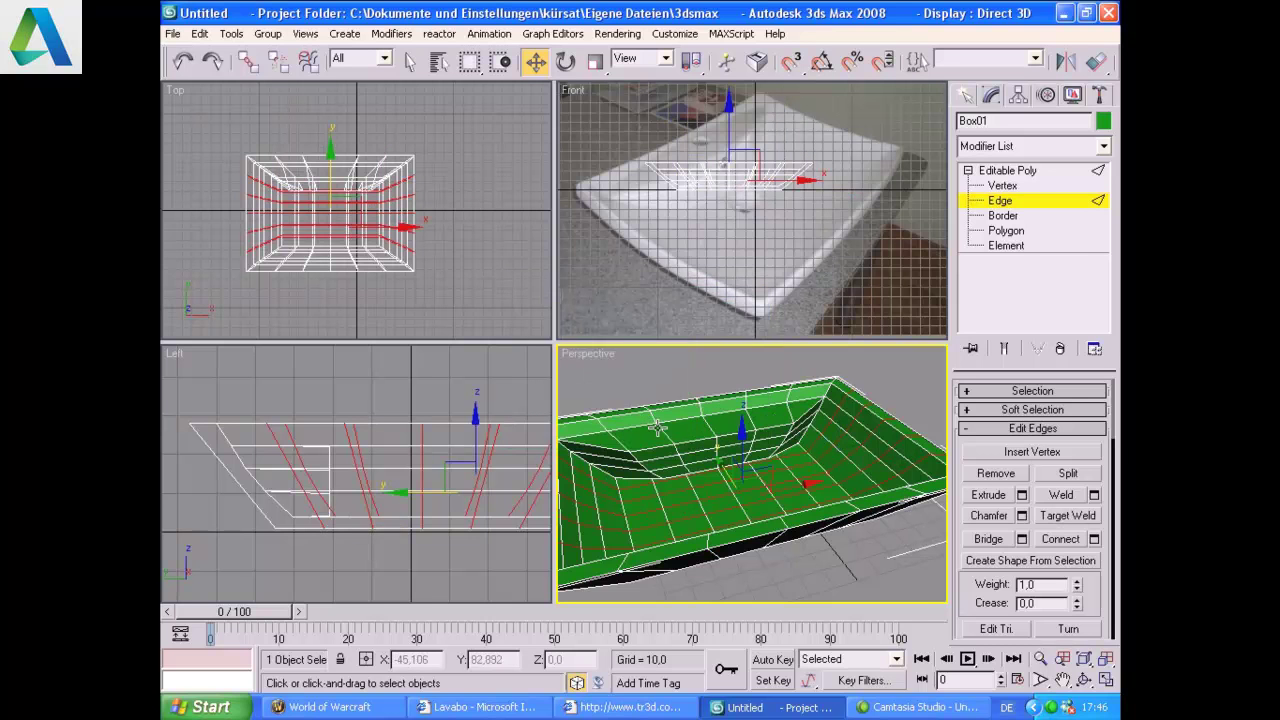
pyautogui.keyDown('alt'); pyautogui.moveTo(679, 444); pyautogui.dragTo(684, 429, button='middle'); pyautogui.keyUp('alt')
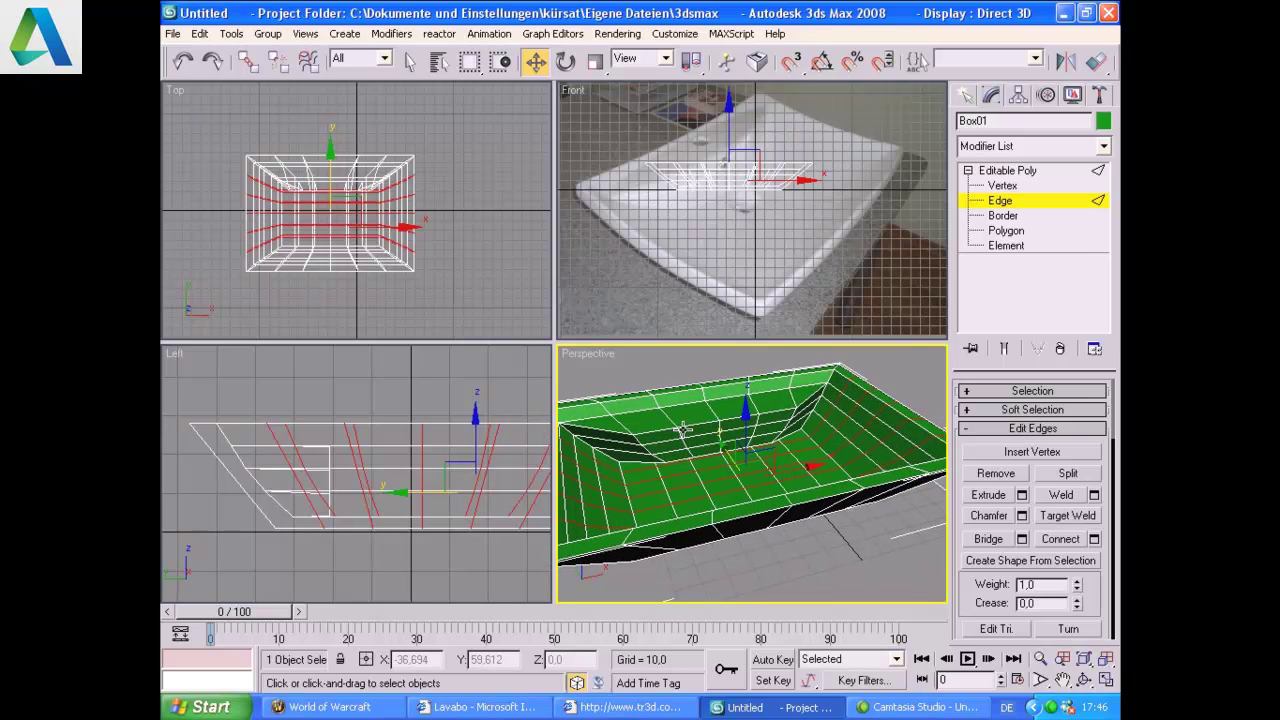
pyautogui.click(1084, 680)
pyautogui.moveTo(720, 450)
pyautogui.mouseDown()
pyautogui.moveTo(719, 505)
pyautogui.moveTo(729, 495)
pyautogui.mouseUp()
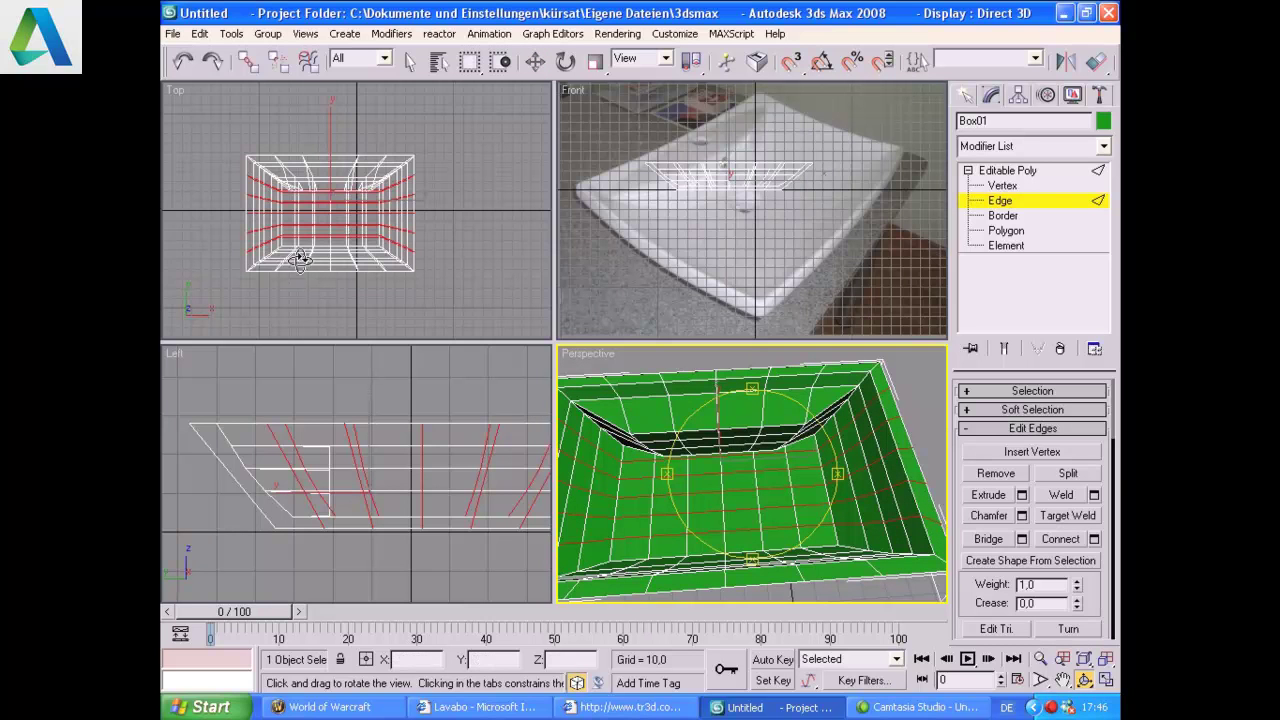
pyautogui.moveTo(300, 261); pyautogui.dragTo(316, 248)
# Step: Move the basin-floor centre vertices in the Top view into a rough octagon outline for the drain
pyautogui.click(1008, 186)
pyautogui.press('w')
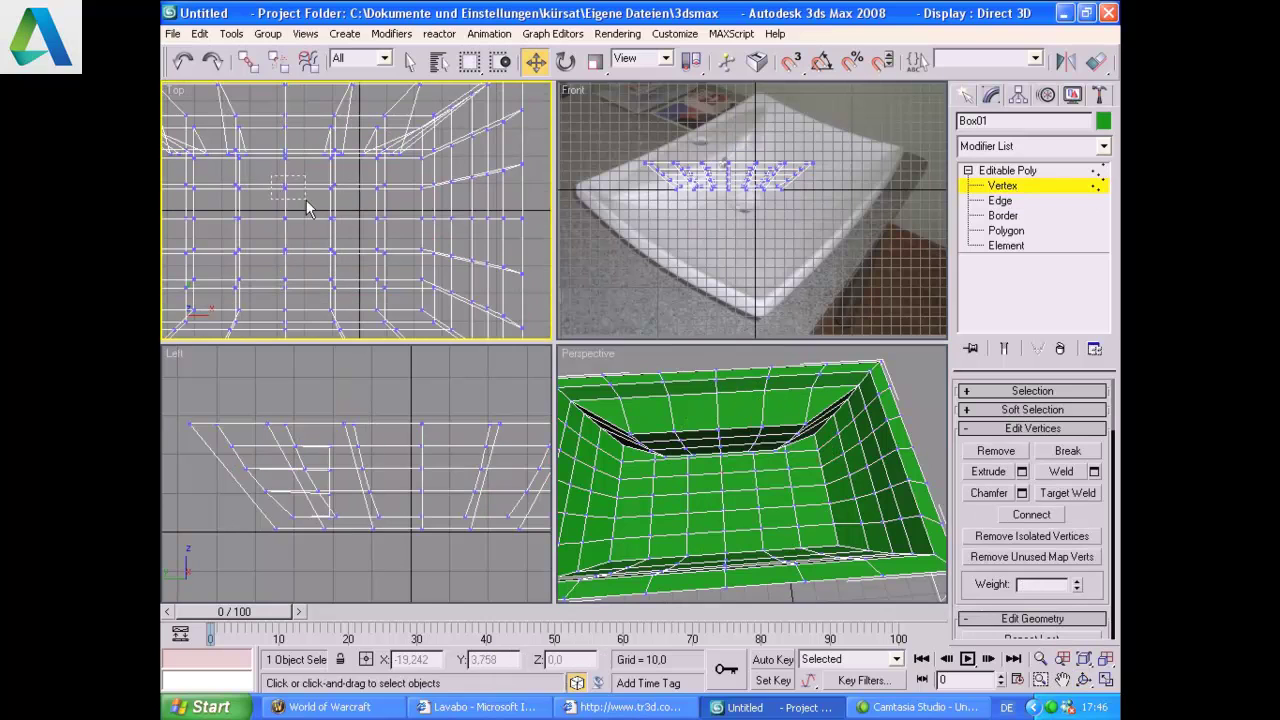
pyautogui.click(285, 180)
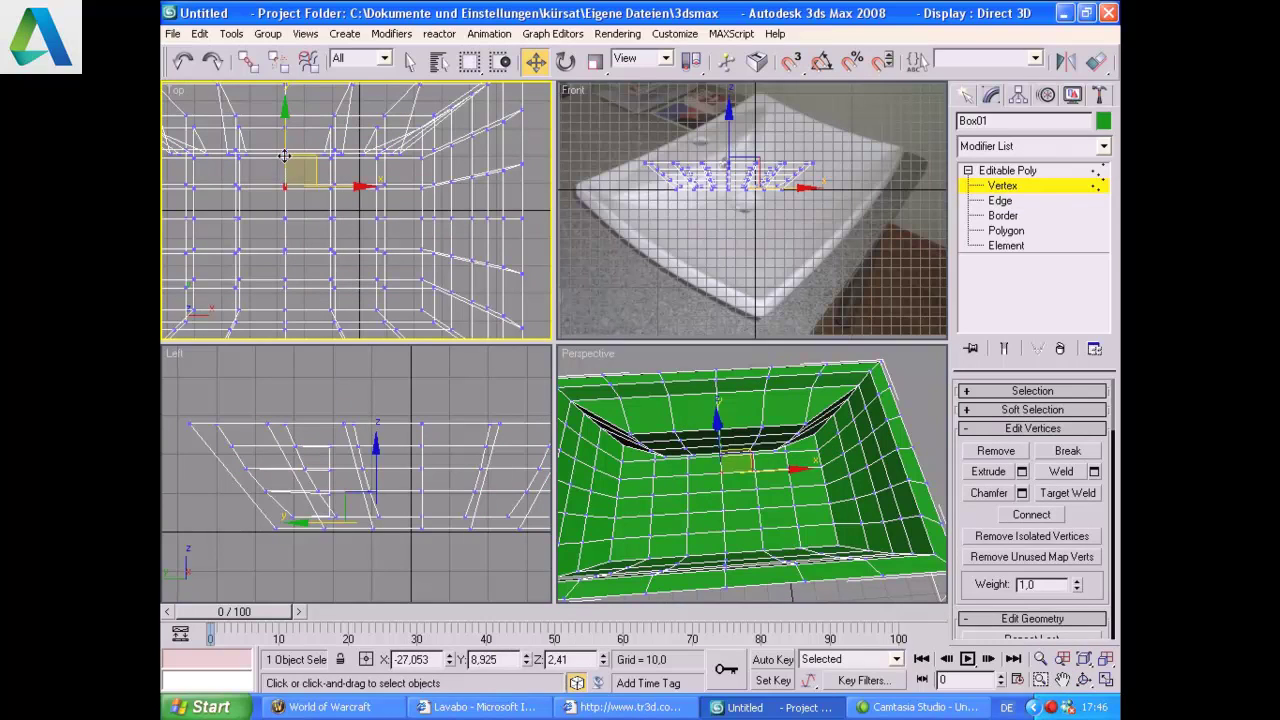
pyautogui.click(237, 222)
pyautogui.moveTo(313, 222)
pyautogui.mouseDown()
pyautogui.moveTo(292, 220)
pyautogui.moveTo(383, 221)
pyautogui.mouseUp()
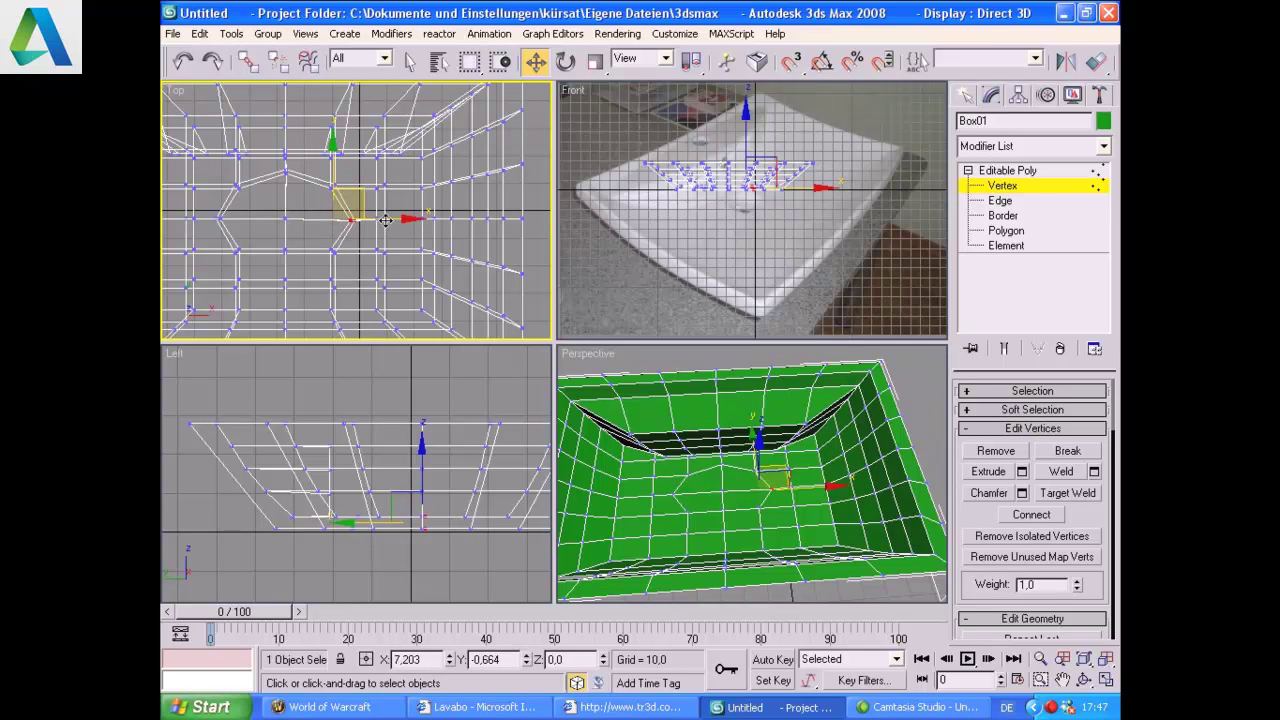
pyautogui.moveTo(274, 236); pyautogui.dragTo(310, 276)
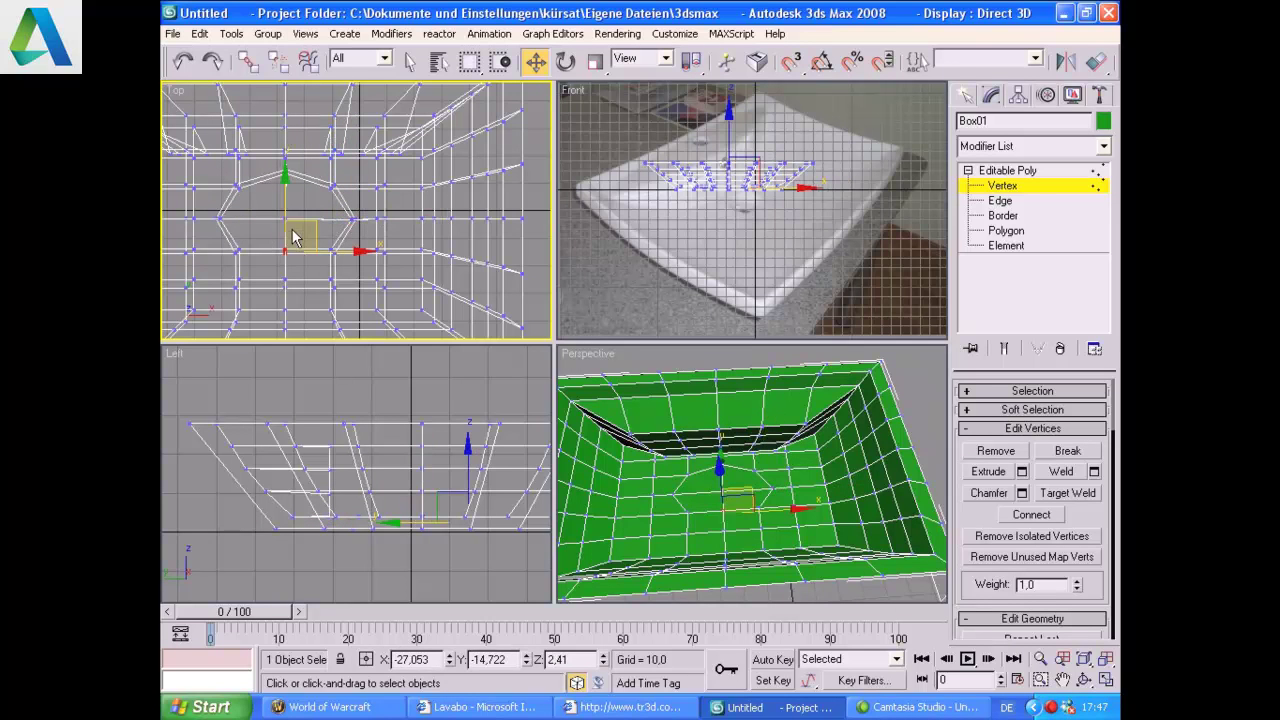
pyautogui.moveTo(286, 226); pyautogui.dragTo(286, 233)
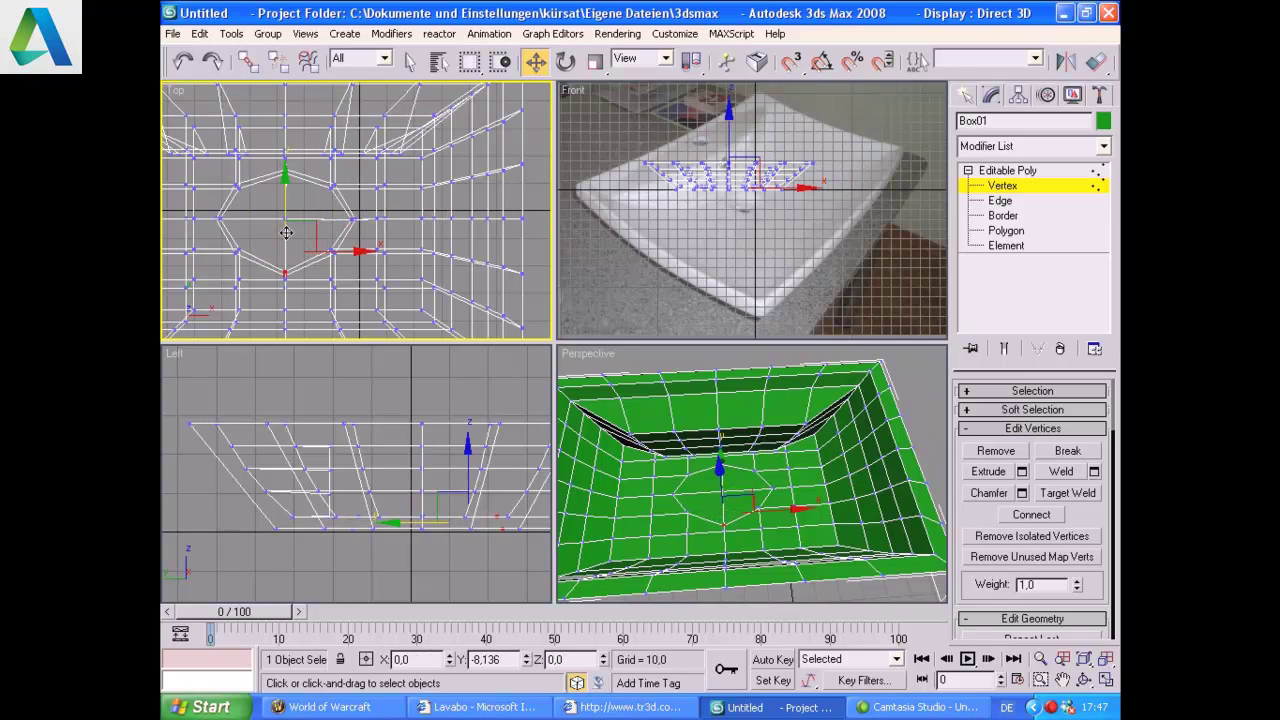
# Step: Select the four quarter polygons that form the octagonal drain face
pyautogui.click(1004, 231)
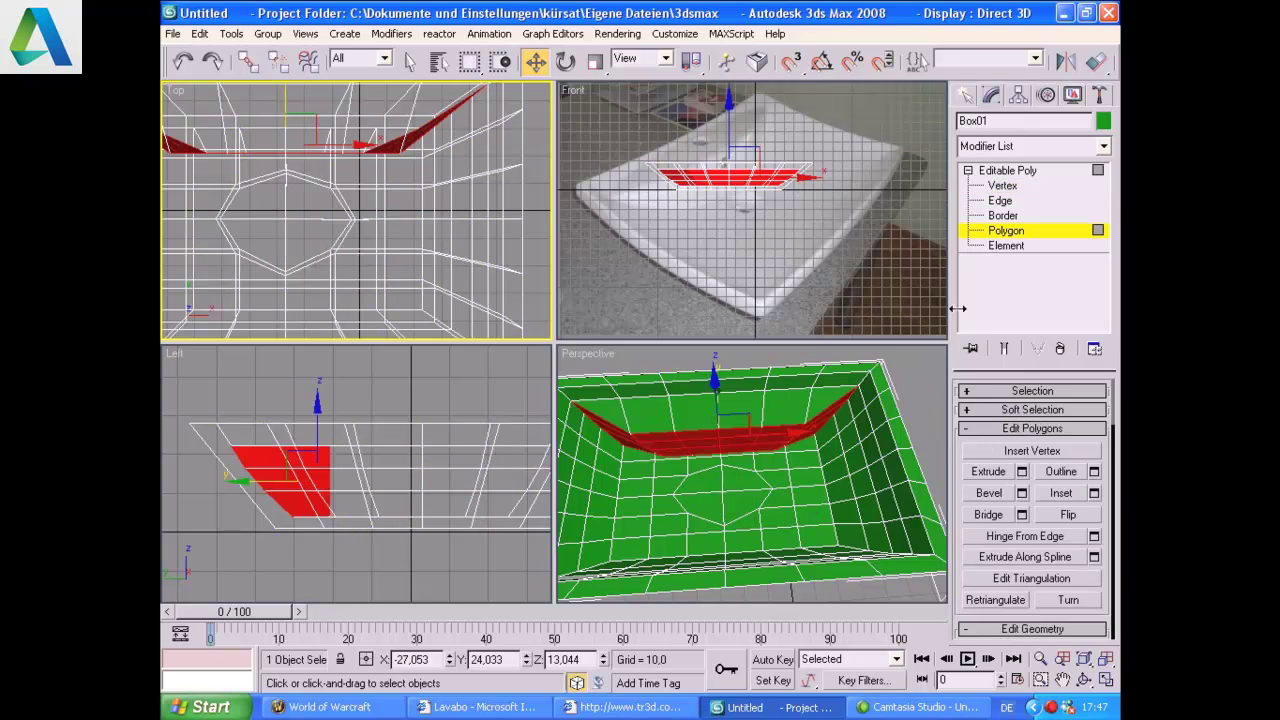
pyautogui.click(751, 478)
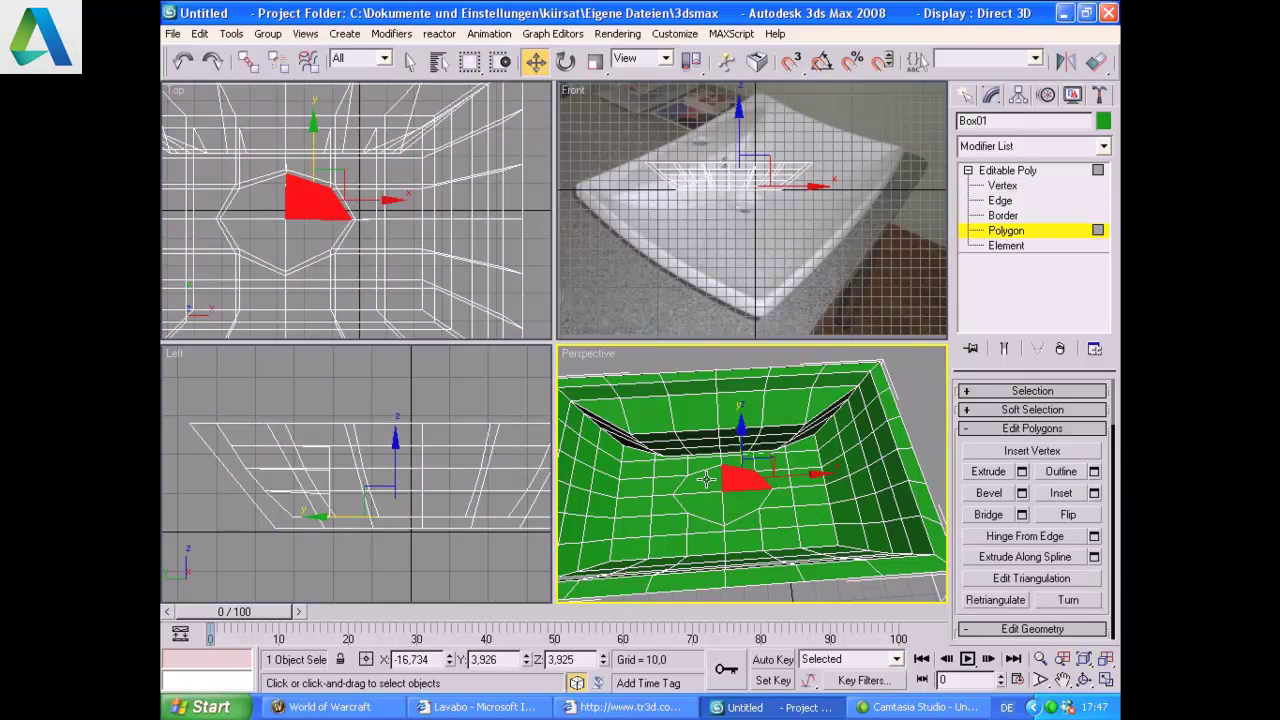
pyautogui.keyDown('ctrl'); pyautogui.click(706, 480); pyautogui.keyUp('ctrl')
pyautogui.keyDown('ctrl'); pyautogui.click(702, 506); pyautogui.keyUp('ctrl')
pyautogui.keyDown('ctrl'); pyautogui.click(745, 505); pyautogui.keyUp('ctrl')
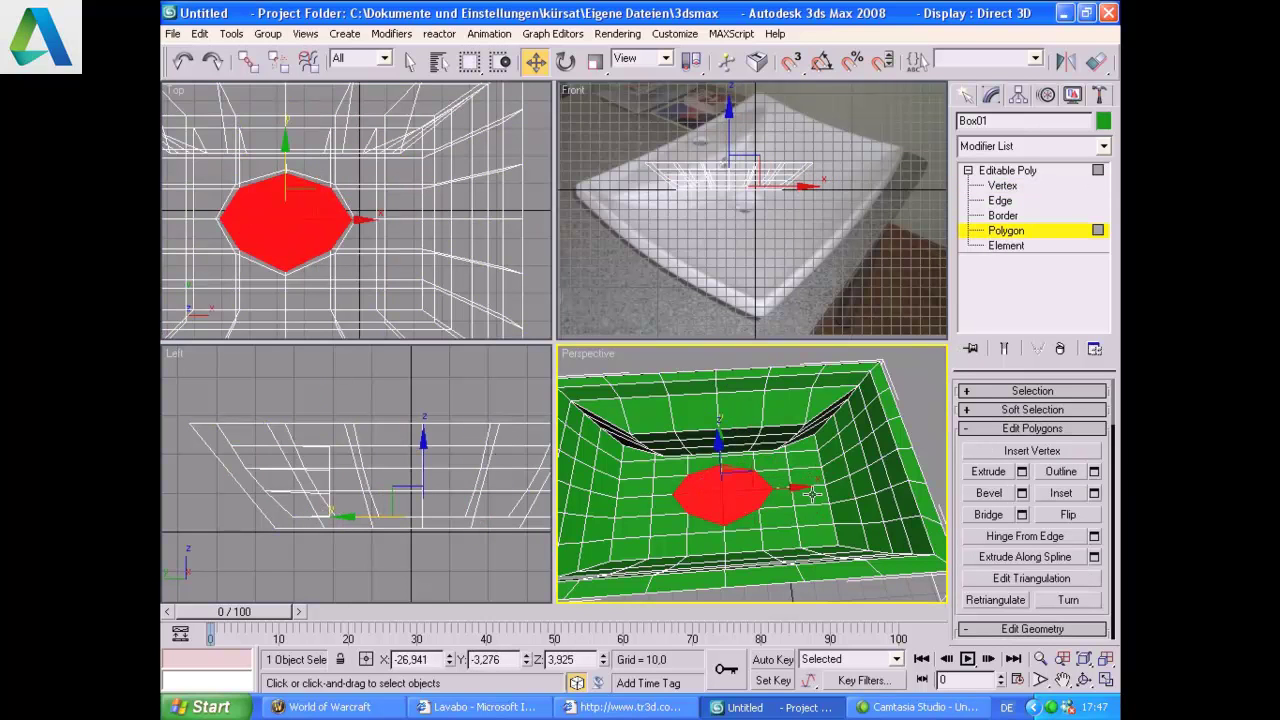
# Step: Extrude the octagon downward by -3.1 and return to the Editable Poly object level
pyautogui.click(1022, 472)
pyautogui.moveTo(729, 343); pyautogui.dragTo(751, 494)
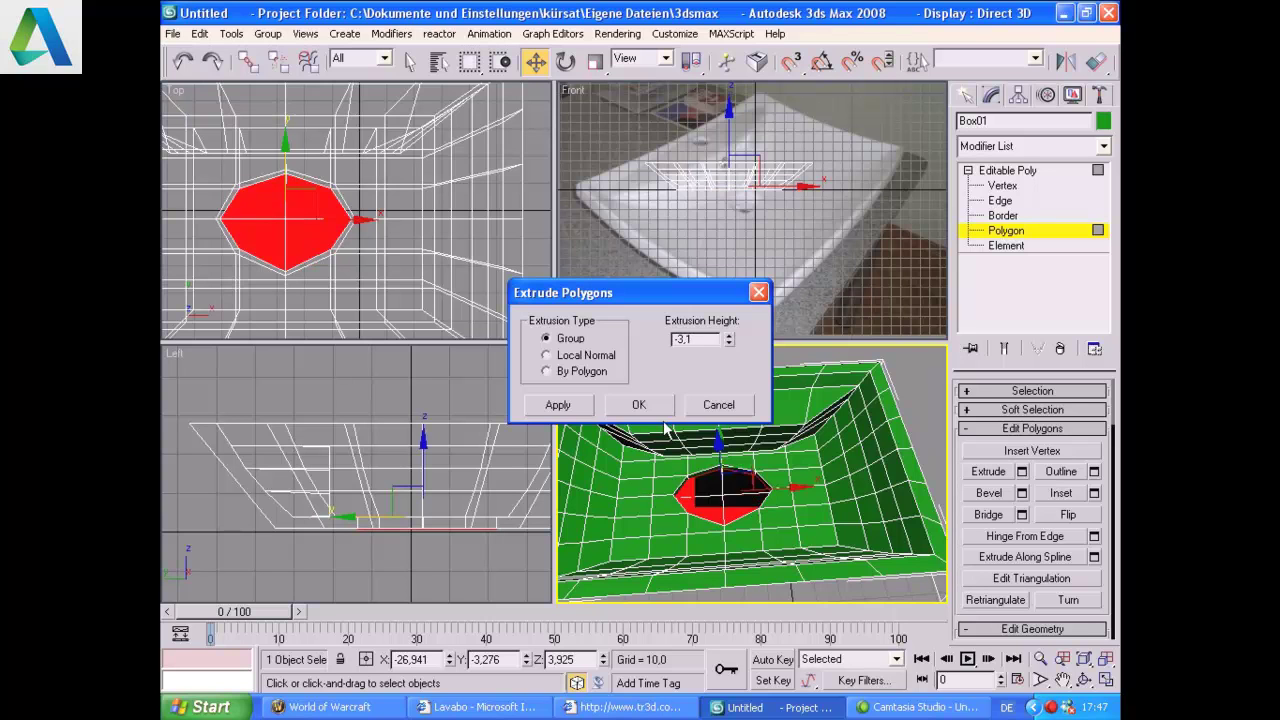
pyautogui.click(658, 411)
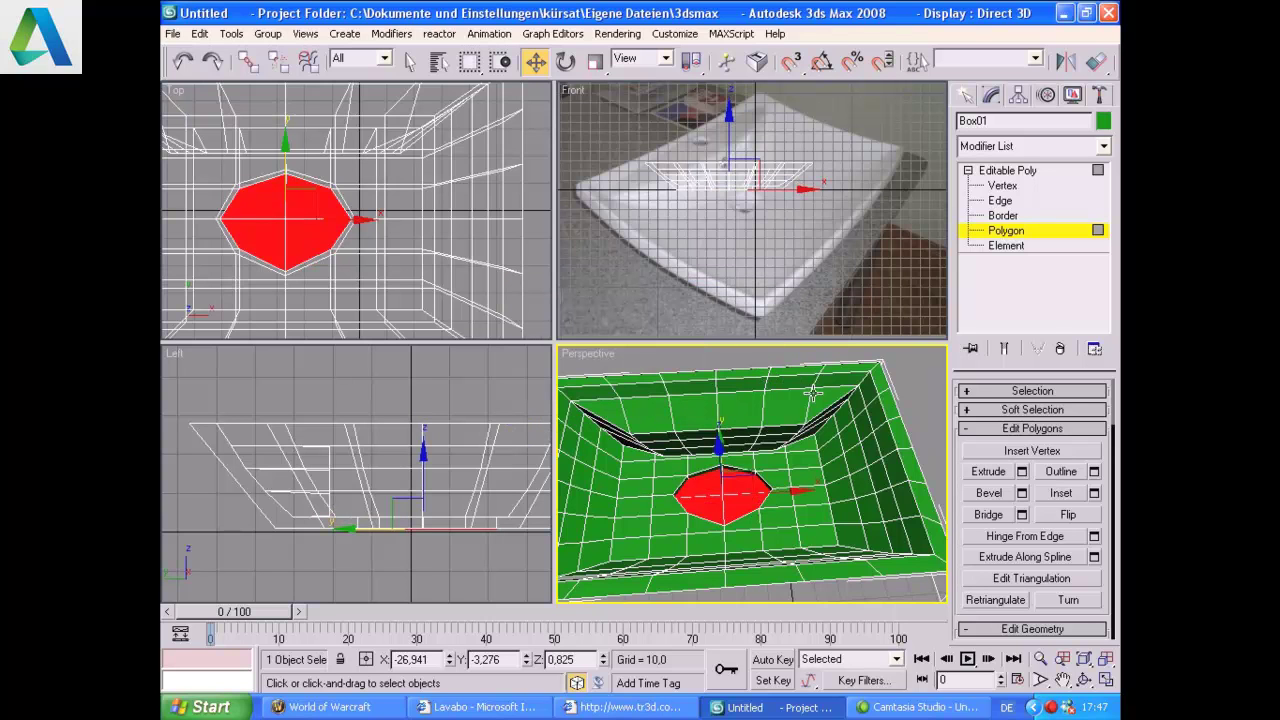
pyautogui.click(1093, 233)
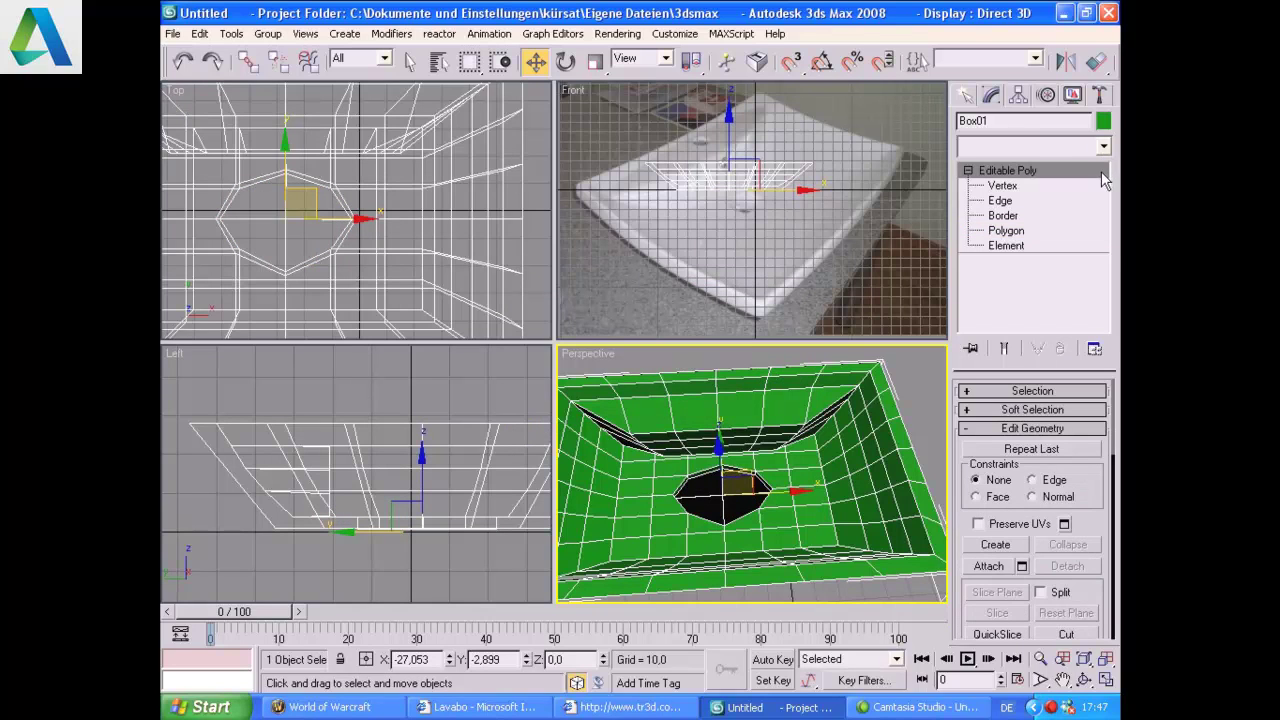
# Step: Apply a NURMS MeshSmooth modifier to Box01 with Iterations set to 2
pyautogui.click(1103, 146)
pyautogui.moveTo(1105, 180); pyautogui.dragTo(1113, 500)
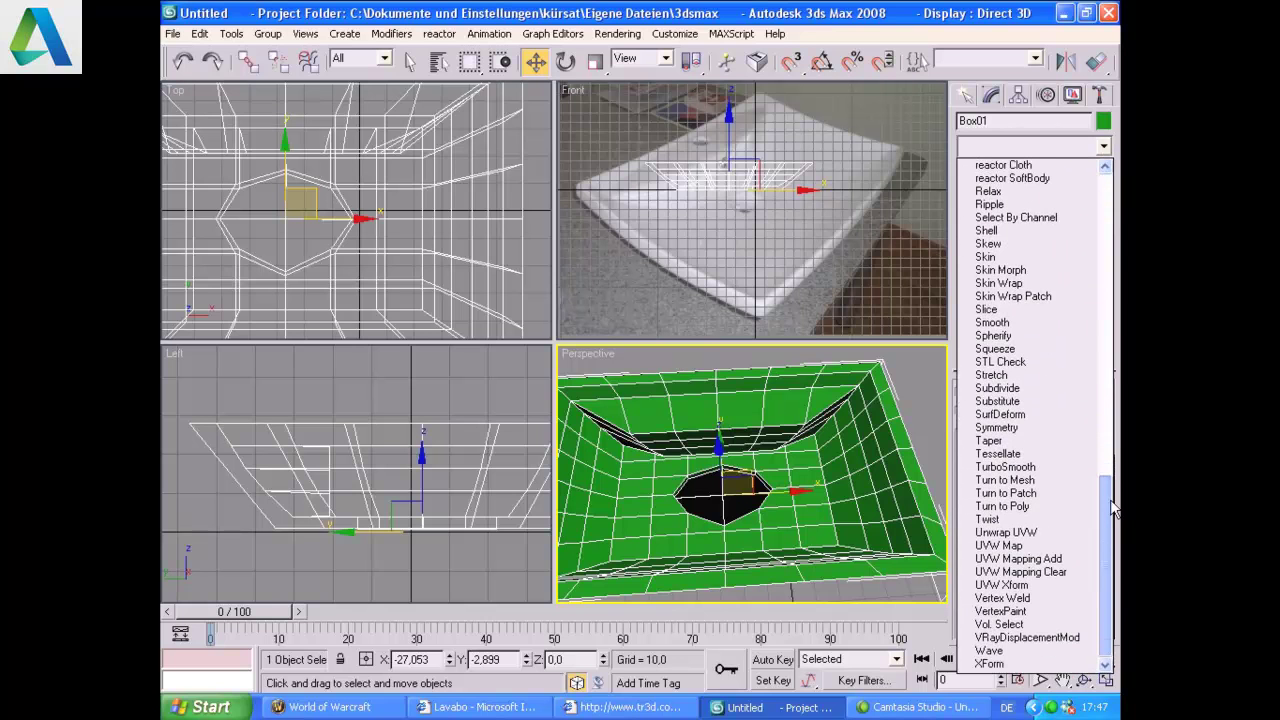
pyautogui.click(1105, 168)
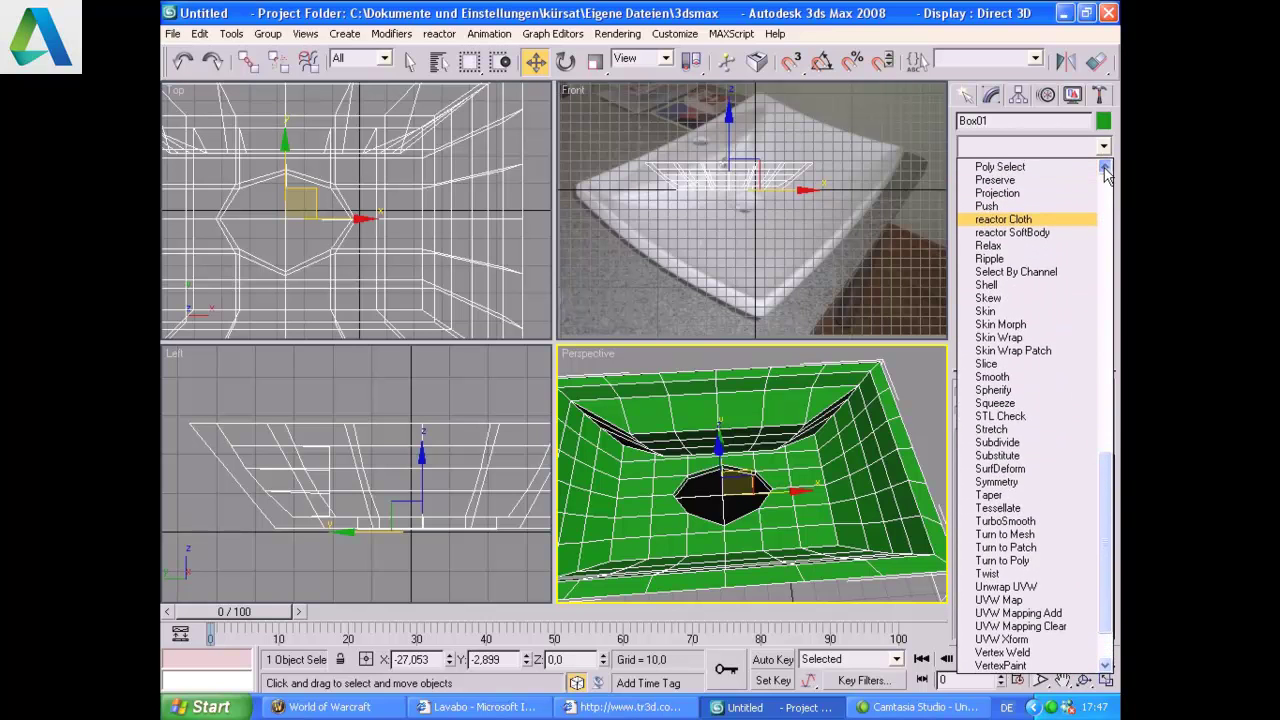
pyautogui.click(1105, 168)
pyautogui.moveTo(1107, 480); pyautogui.dragTo(1114, 393)
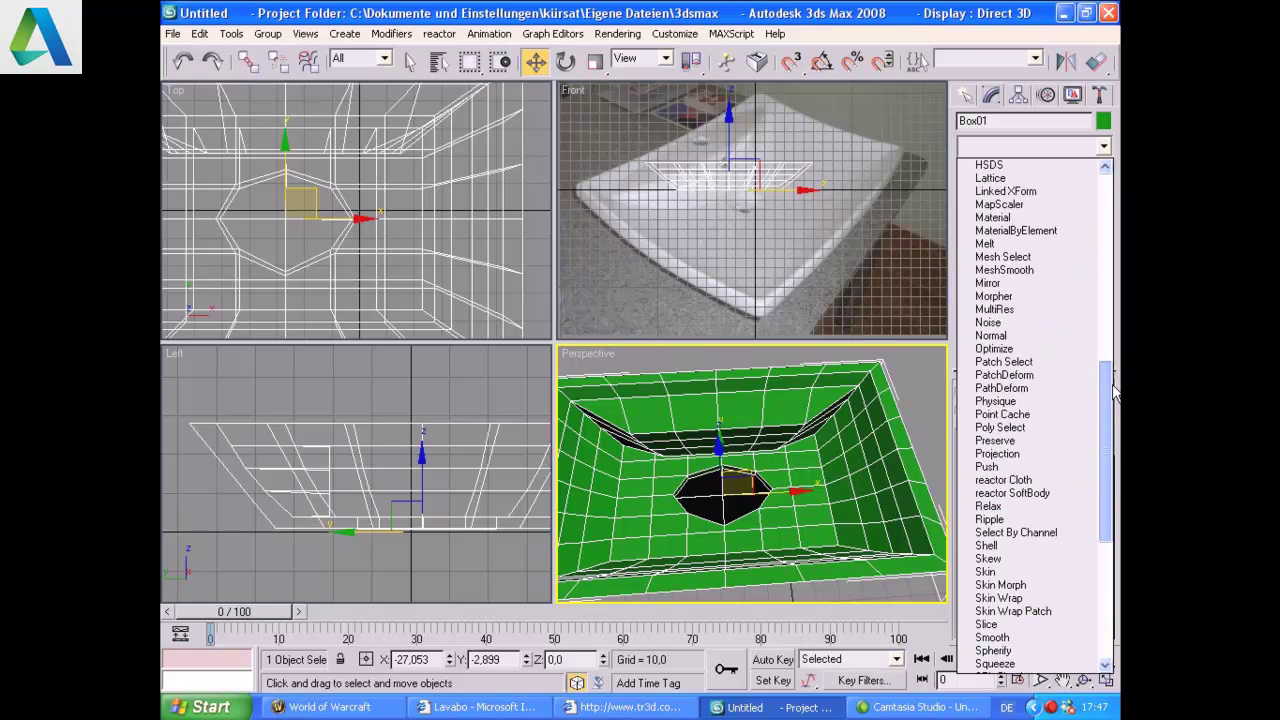
pyautogui.click(1039, 270)
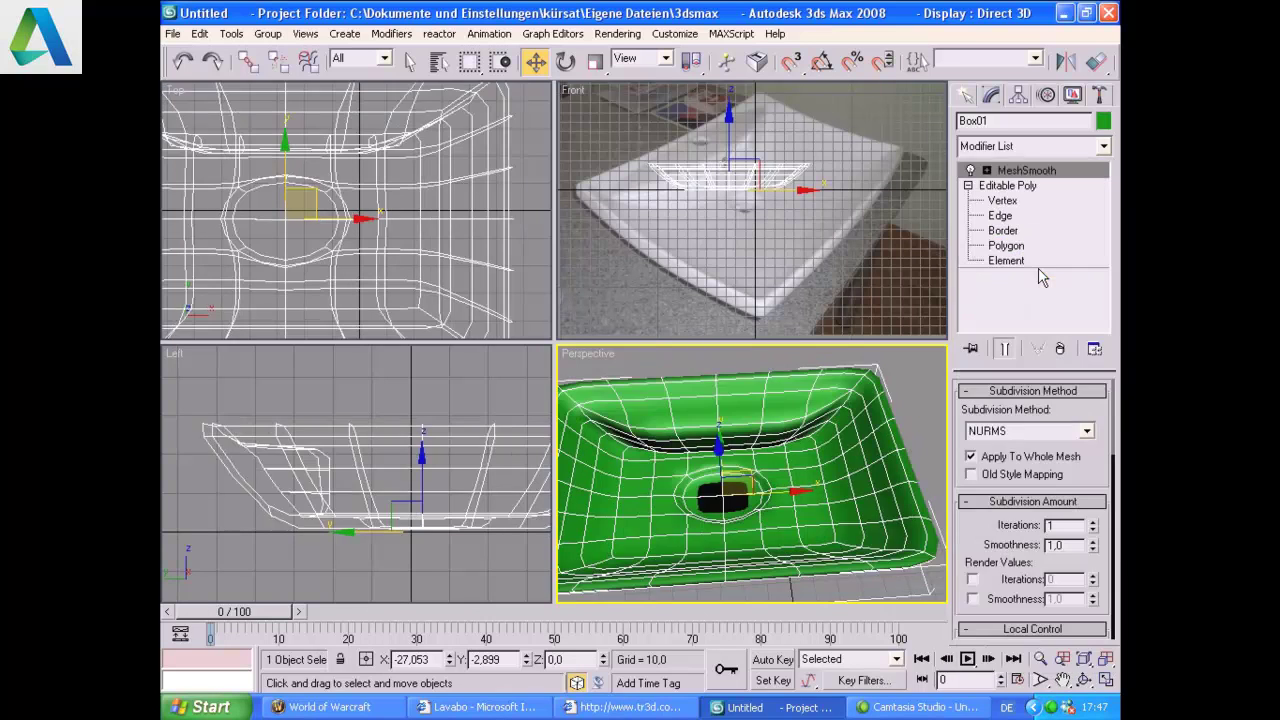
pyautogui.click(1093, 530)
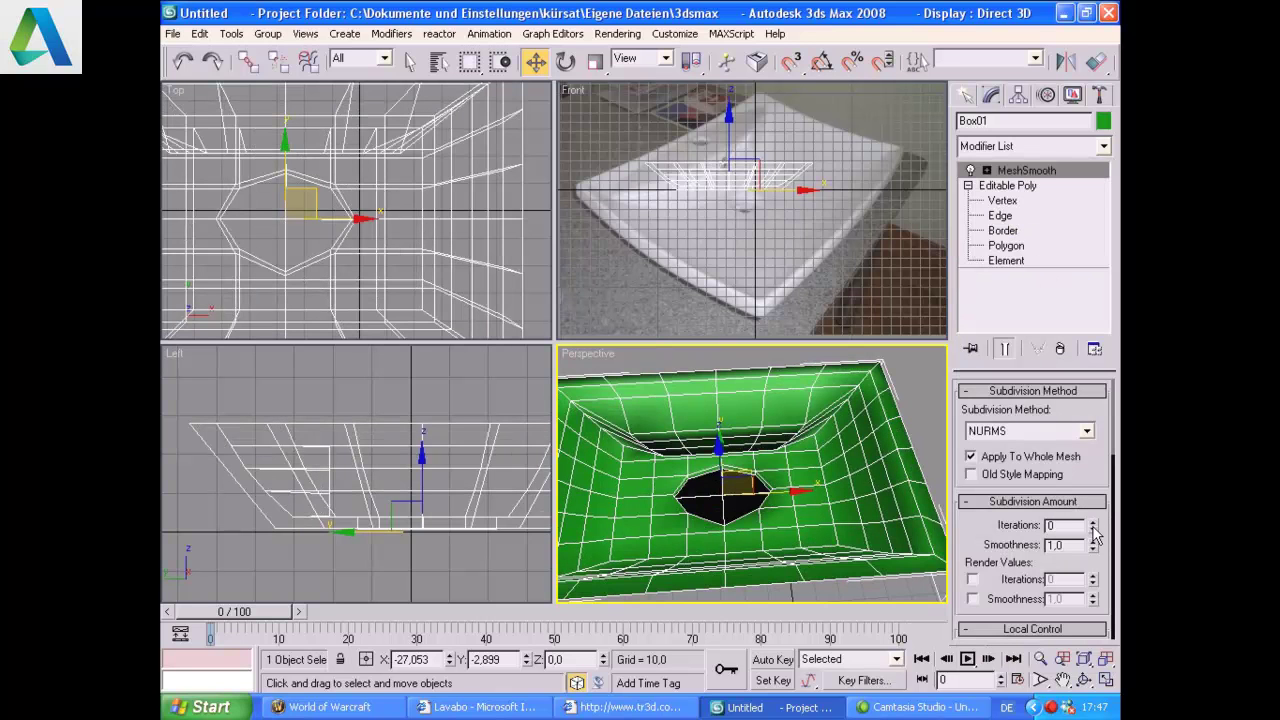
pyautogui.click(1093, 523)
pyautogui.click(1093, 523)
pyautogui.scroll(2, 498, 234)
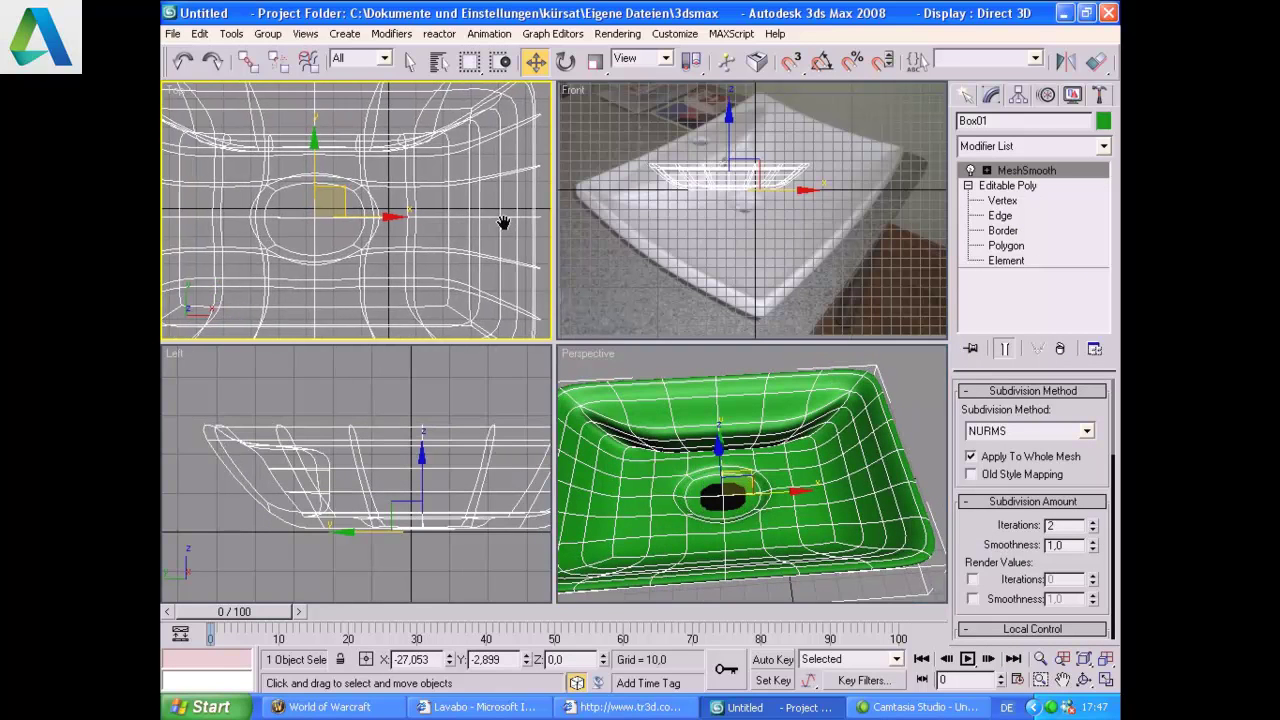
pyautogui.scroll(1, 498, 234)
# Step: With Show End Result on at Vertex level, move the drain's top vertex upward
pyautogui.click(1023, 200)
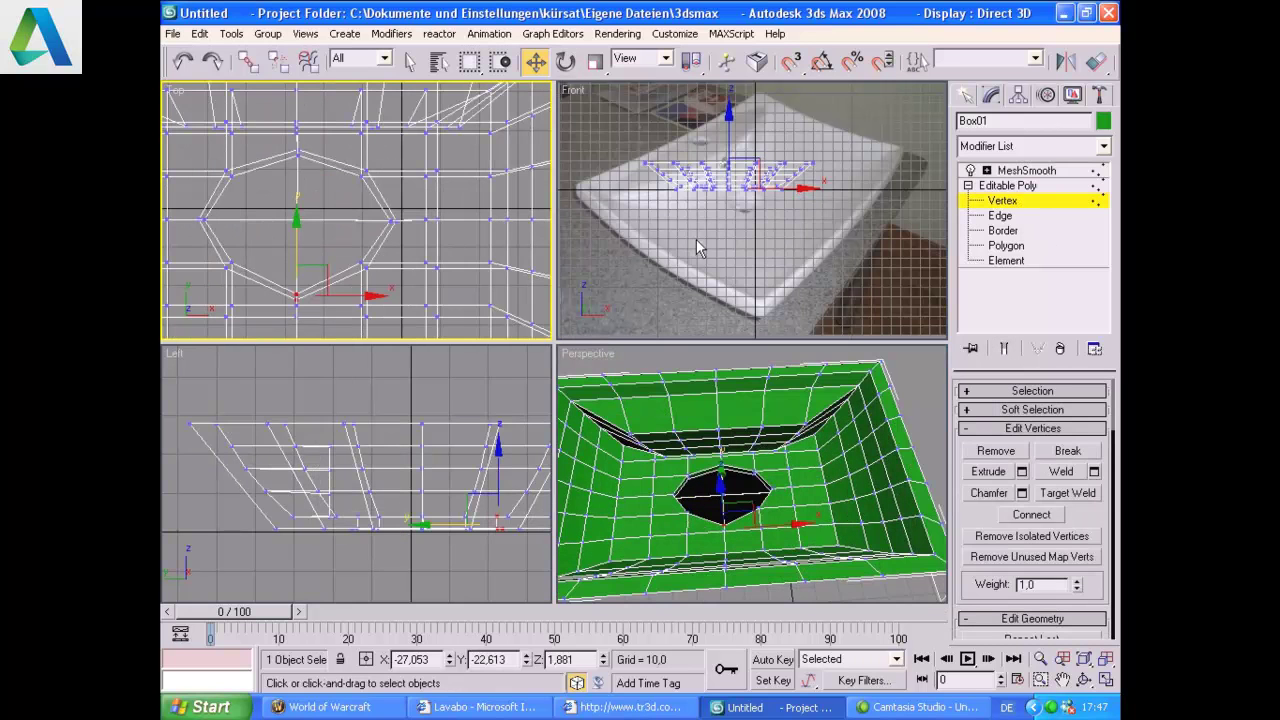
pyautogui.click(1005, 348)
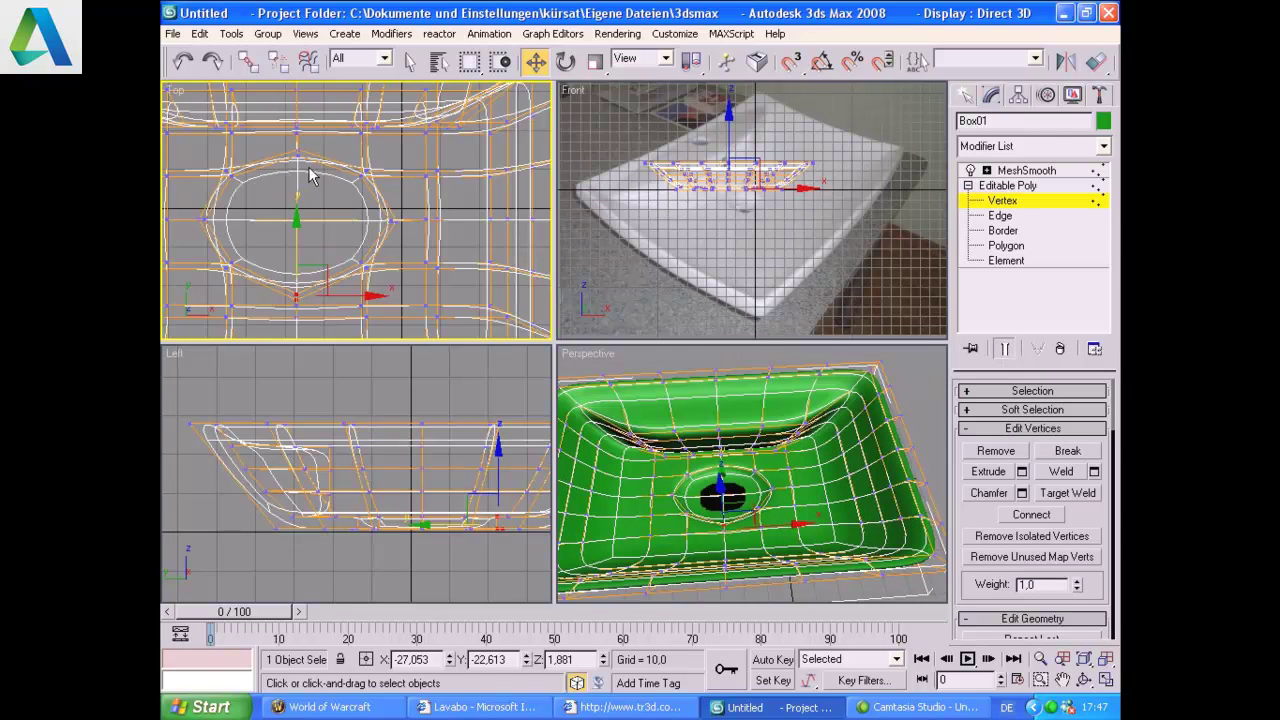
pyautogui.scroll(-2, 256, 160)
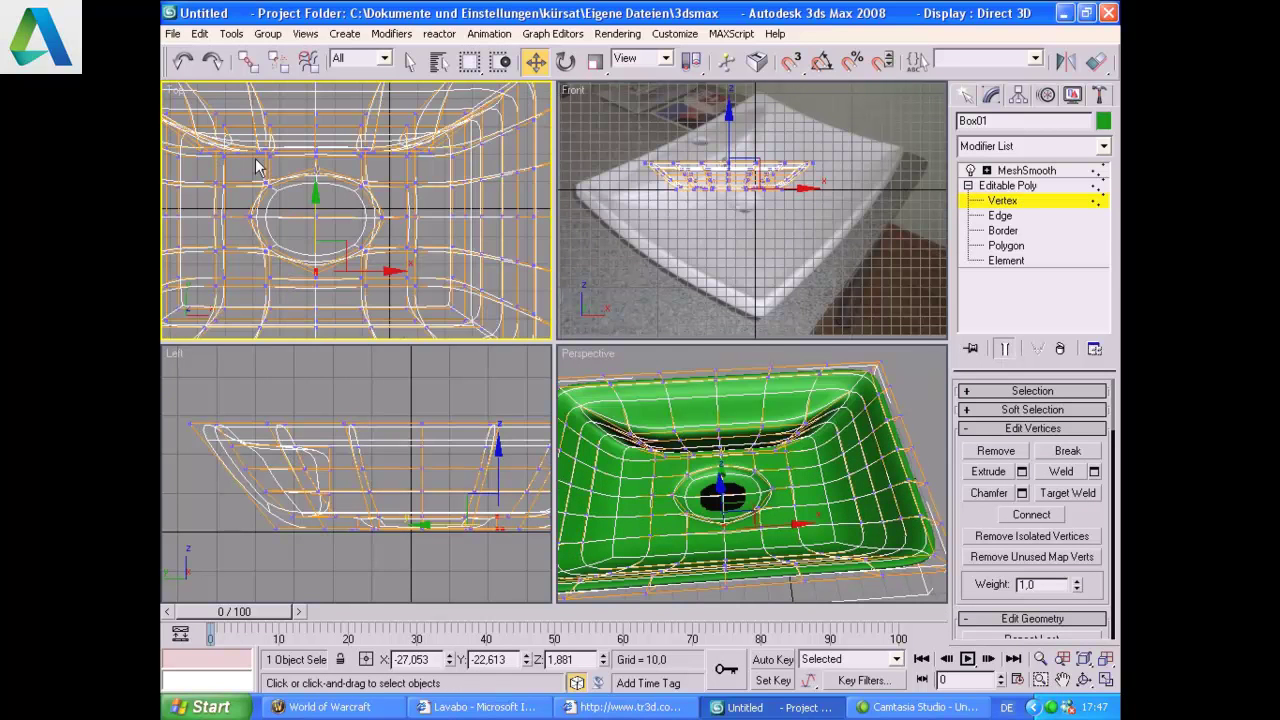
pyautogui.scroll(3, 308, 175)
pyautogui.scroll(2, 340, 233)
pyautogui.click(325, 185)
pyautogui.moveTo(327, 152); pyautogui.dragTo(330, 132)
# Step: Shift a drain vertex along Y and pull a basin top-edge vertex downward
pyautogui.scroll(-2, 354, 234)
pyautogui.moveTo(354, 234)
pyautogui.mouseDown(button='middle')
pyautogui.moveTo(354, 194)
pyautogui.moveTo(358, 255)
pyautogui.mouseUp(button='middle')
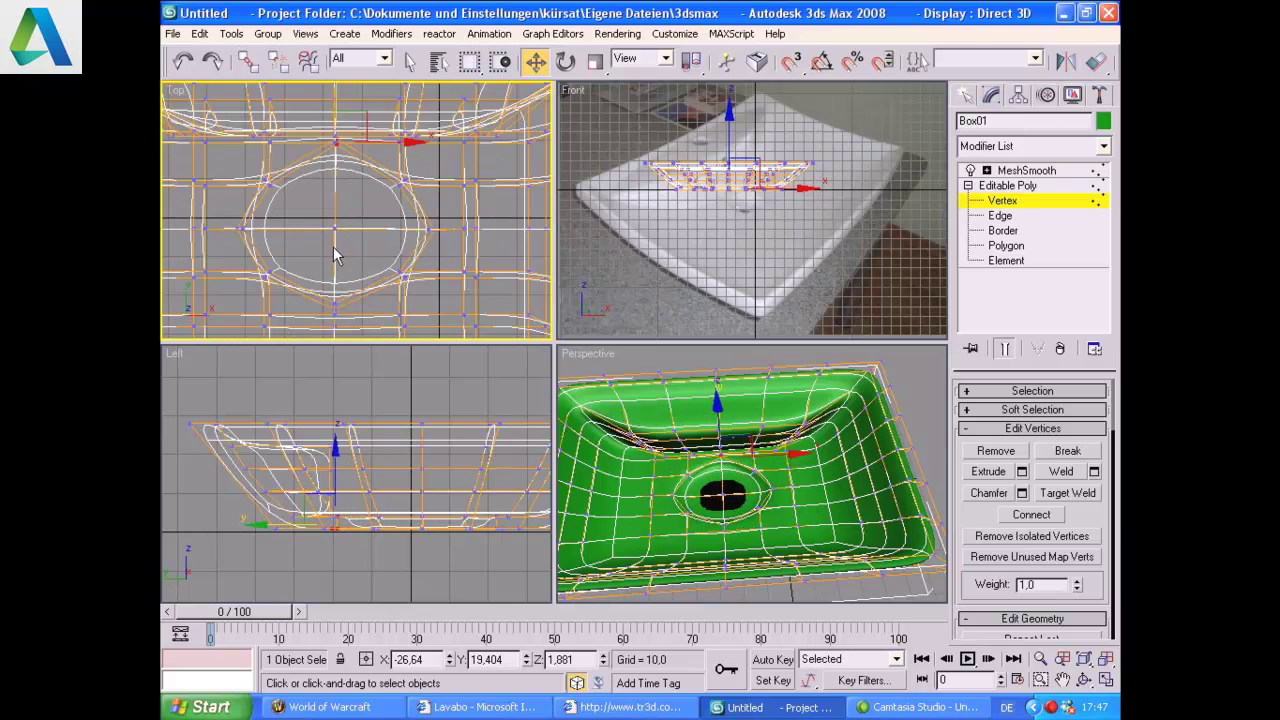
pyautogui.moveTo(350, 325); pyautogui.dragTo(337, 271)
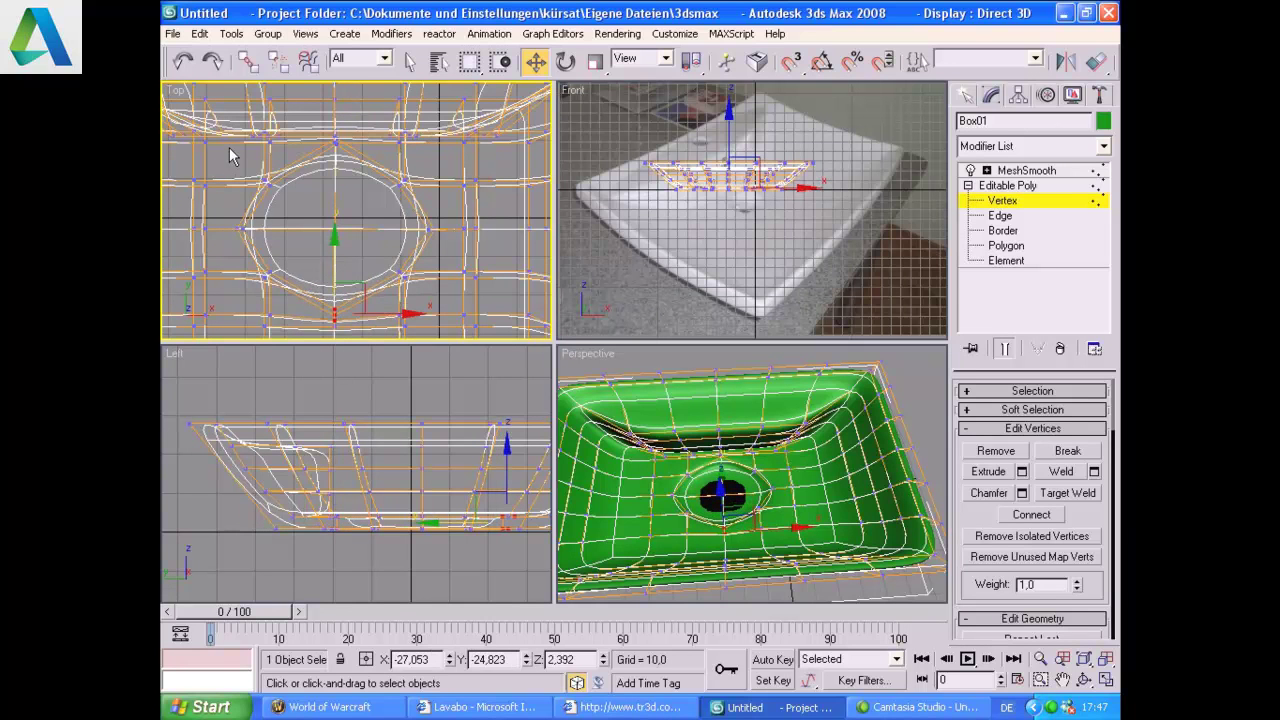
pyautogui.click(315, 160)
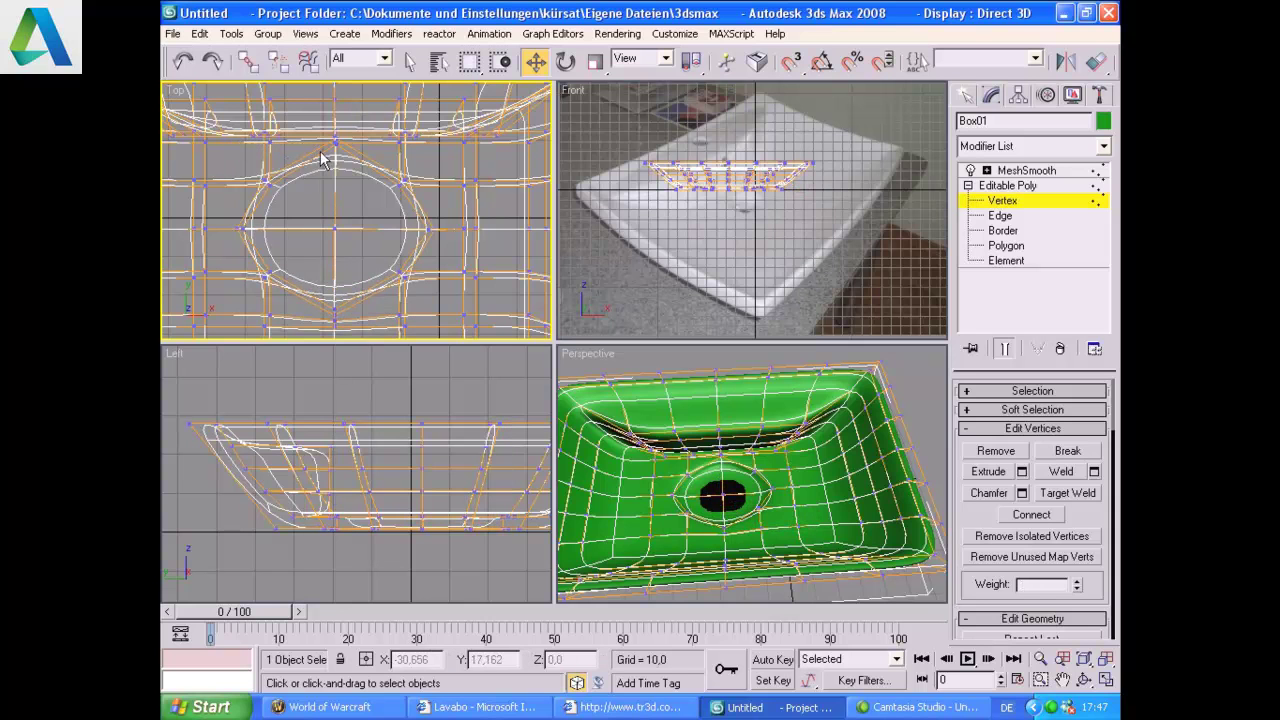
pyautogui.click(330, 140)
pyautogui.moveTo(338, 136); pyautogui.dragTo(340, 130)
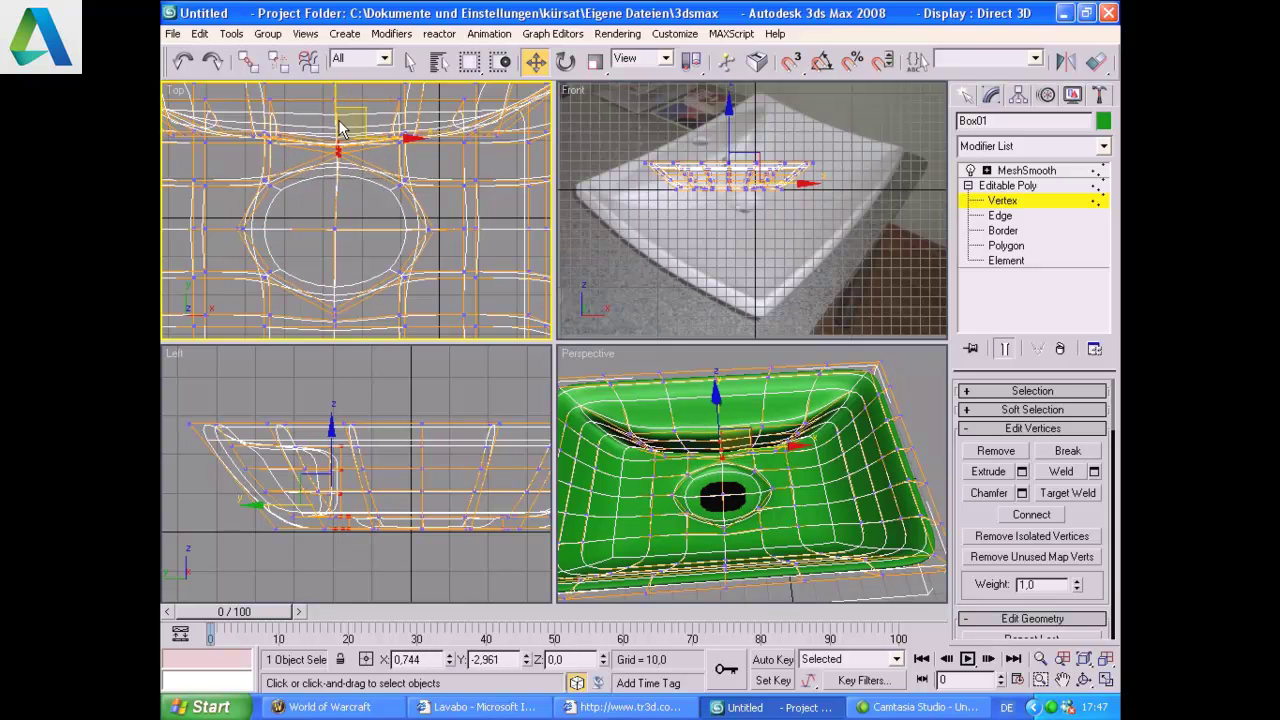
# Step: Undo the last six vertex edits
pyautogui.click(183, 62)
pyautogui.click(183, 62)
pyautogui.click(183, 62)
pyautogui.click(183, 62)
pyautogui.click(183, 62)
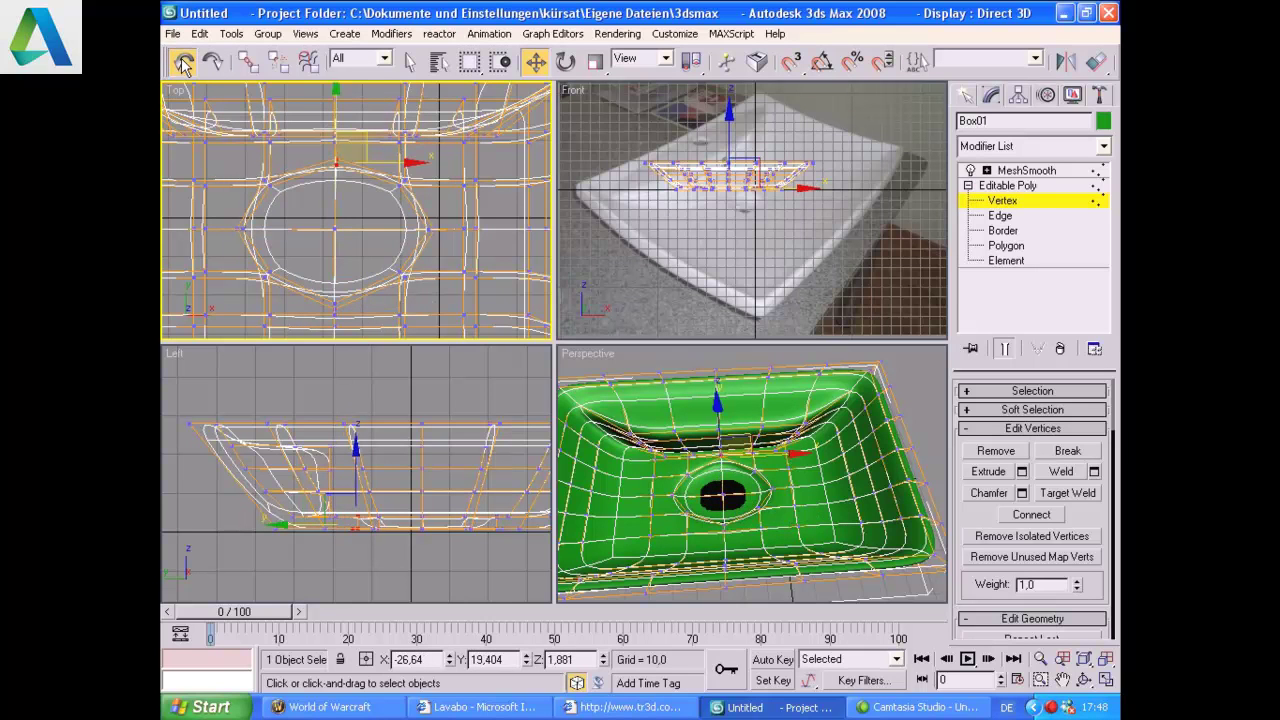
pyautogui.click(183, 62)
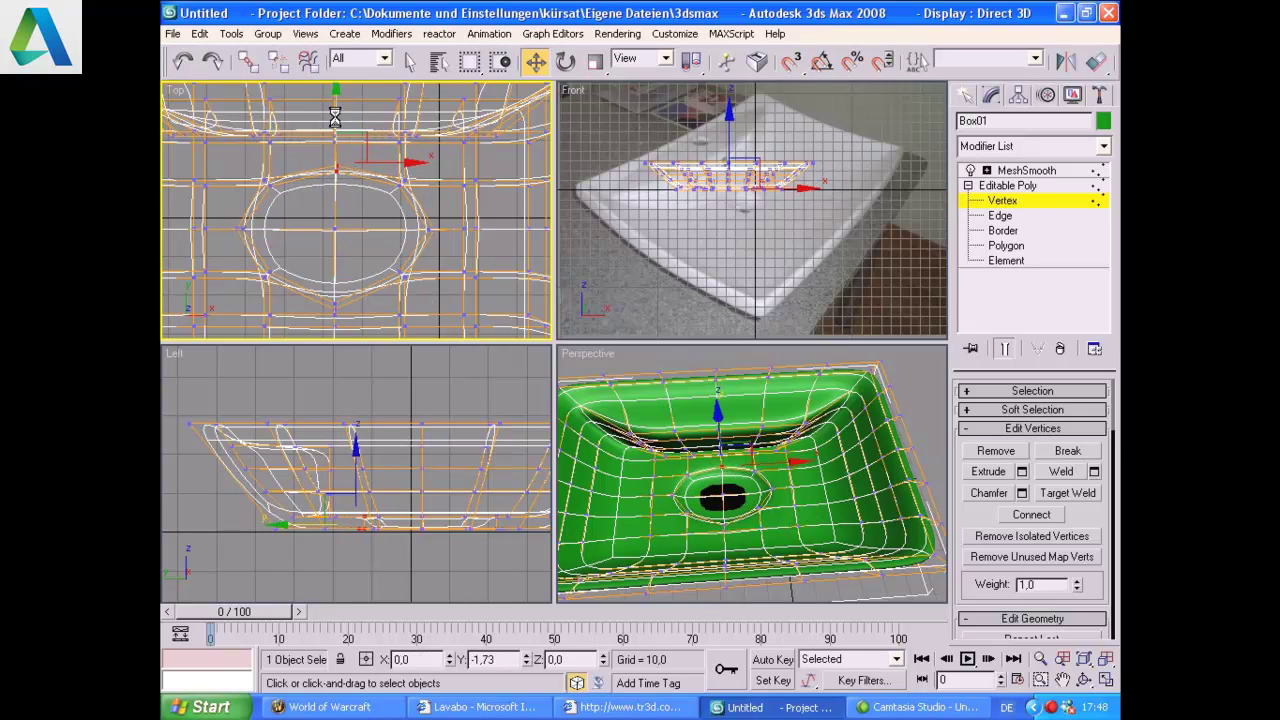
# Step: Reshape the drain's left side by moving its left and neighbouring vertices
pyautogui.click(254, 229)
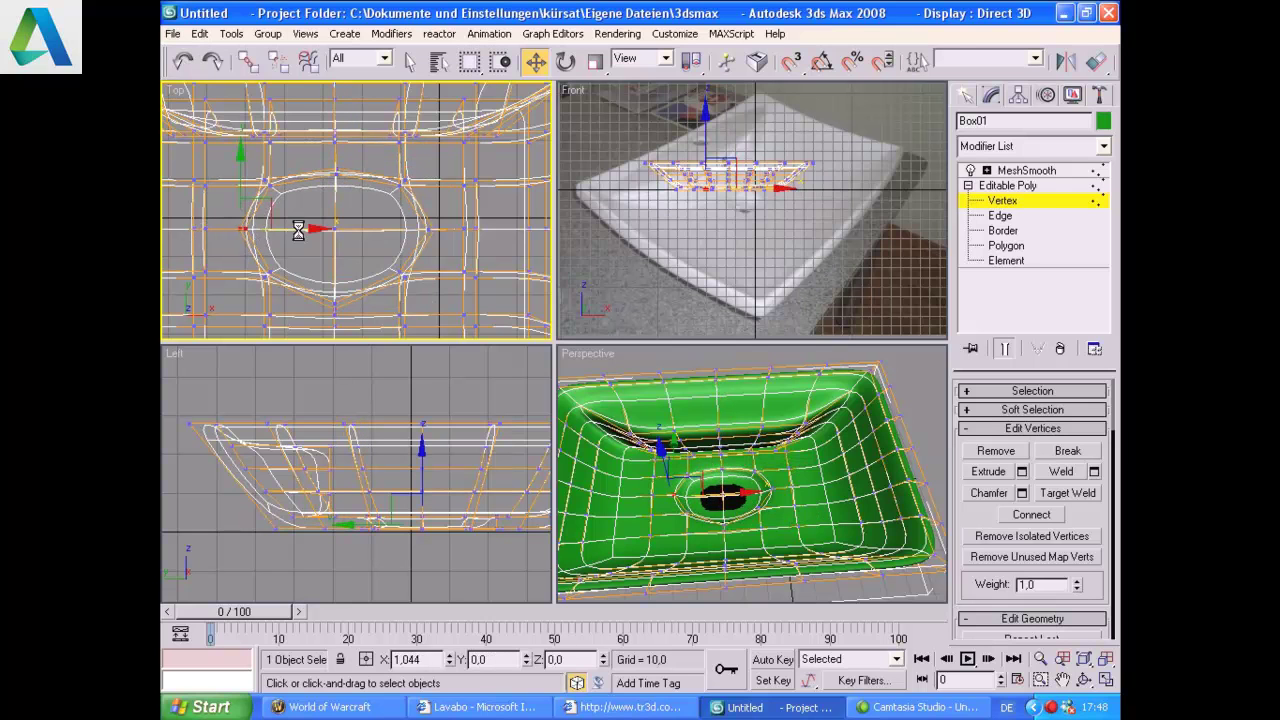
pyautogui.moveTo(310, 236); pyautogui.dragTo(336, 236)
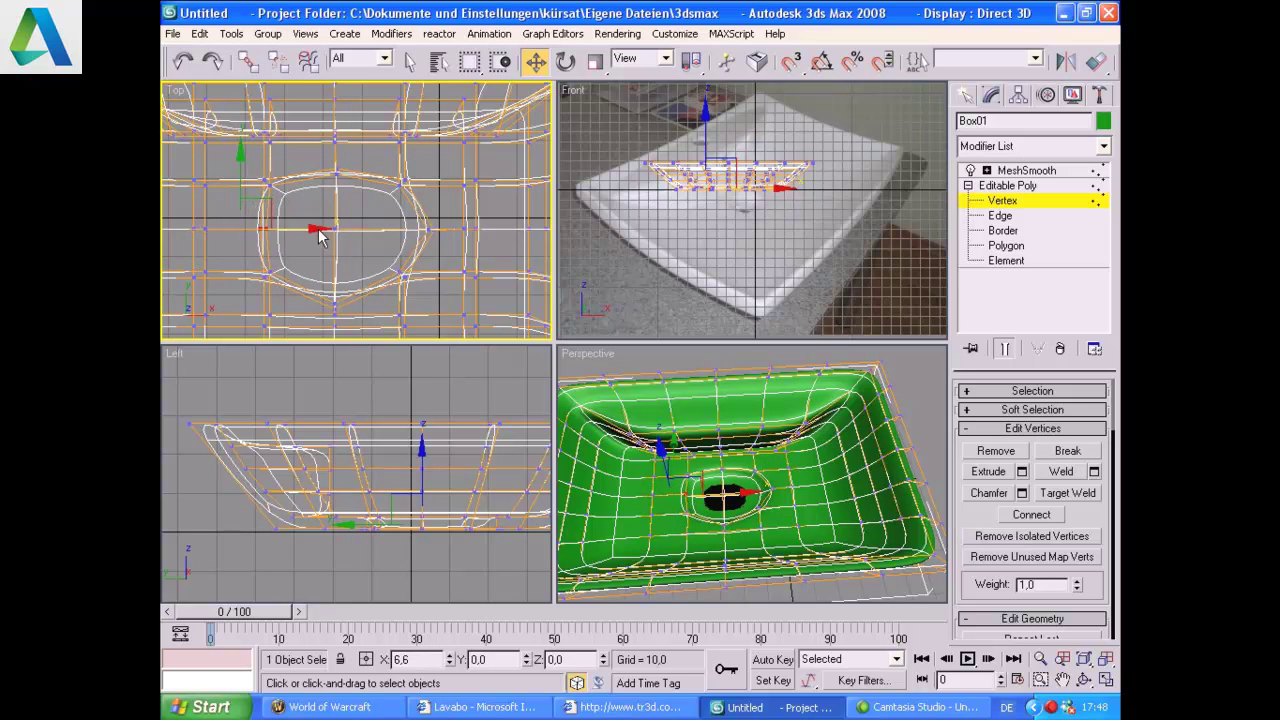
pyautogui.click(433, 233)
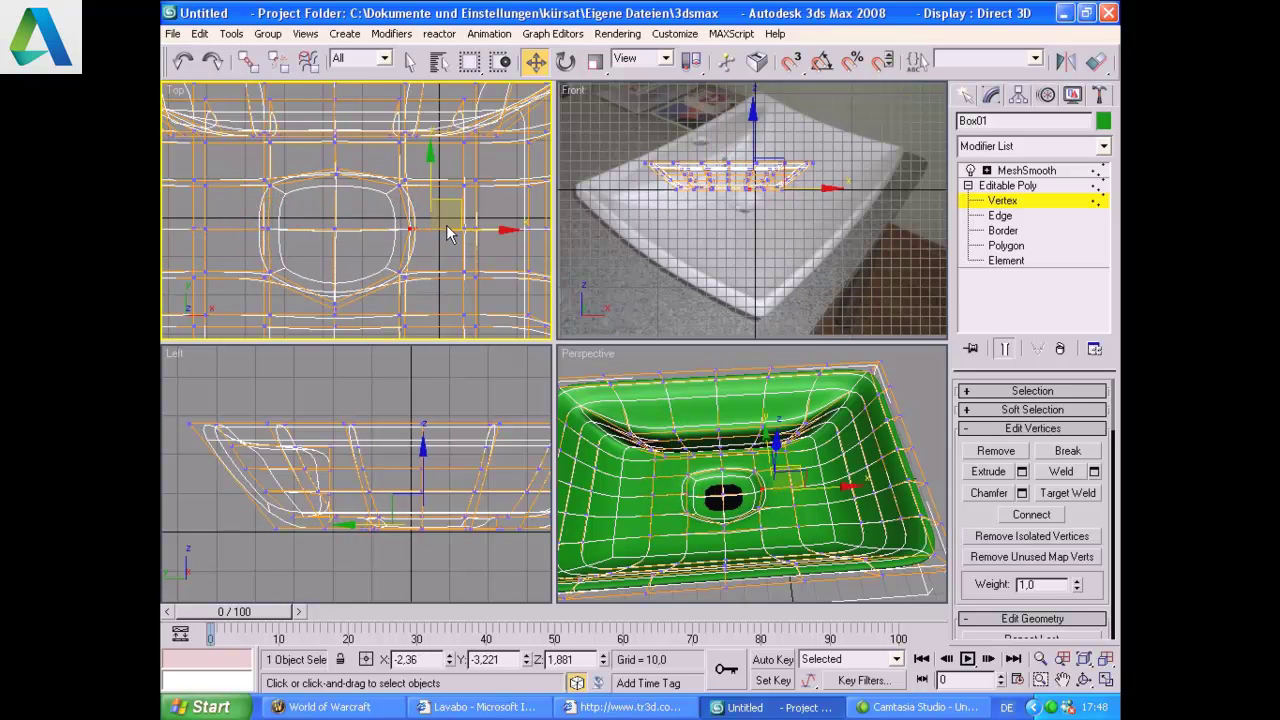
pyautogui.click(410, 229)
pyautogui.moveTo(343, 318); pyautogui.dragTo(342, 314)
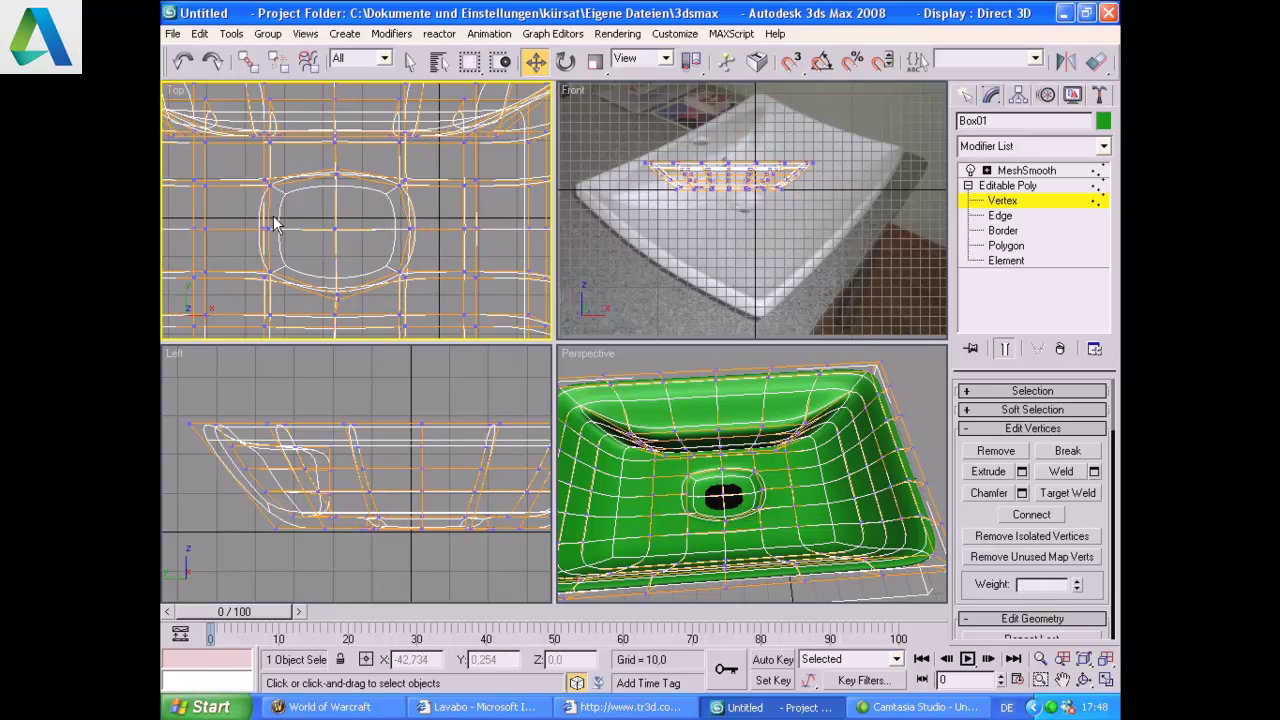
pyautogui.click(263, 178)
pyautogui.moveTo(285, 168); pyautogui.dragTo(300, 180)
# Step: Move the lower-left drain vertex slightly right and up to round the opening
pyautogui.click(400, 184)
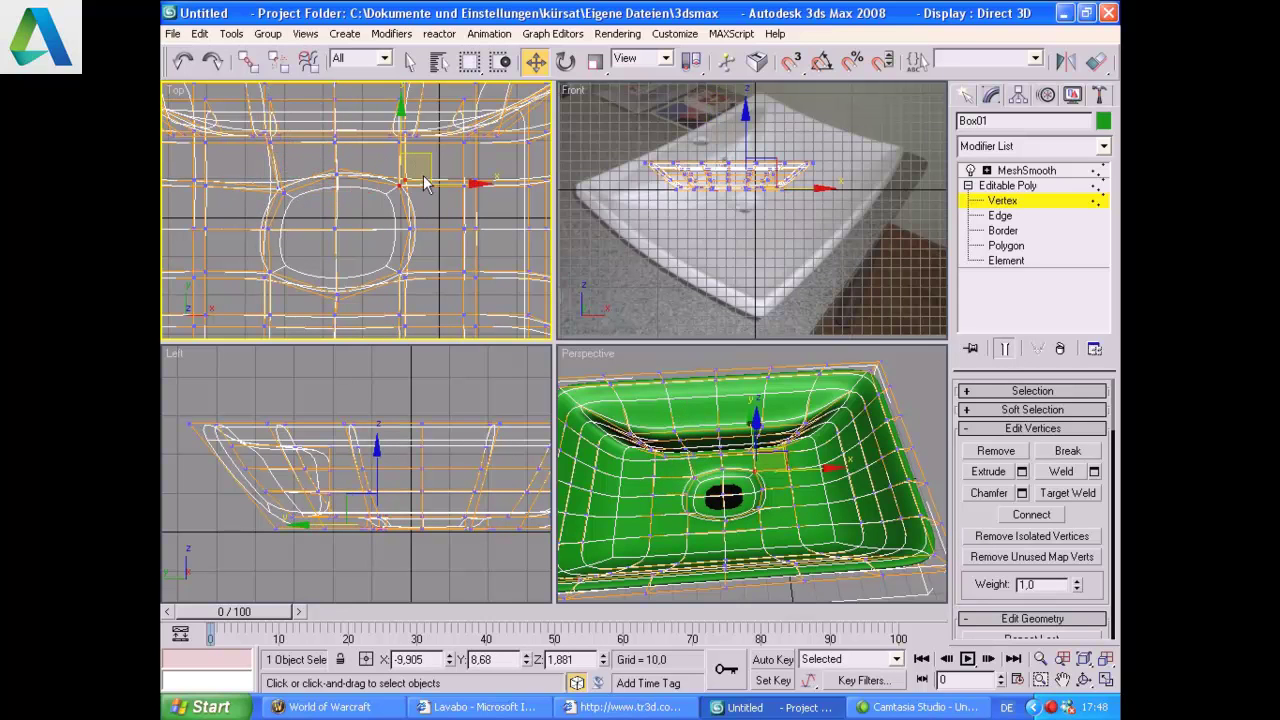
pyautogui.click(393, 188)
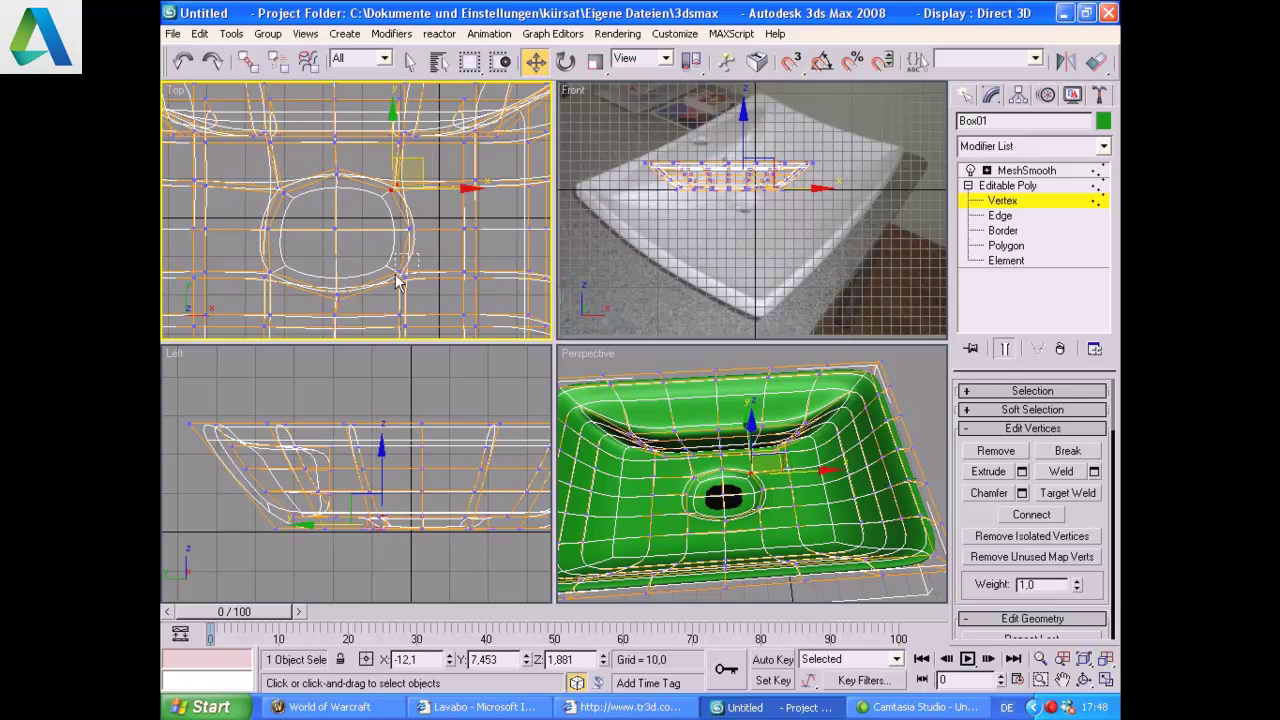
pyautogui.click(396, 268)
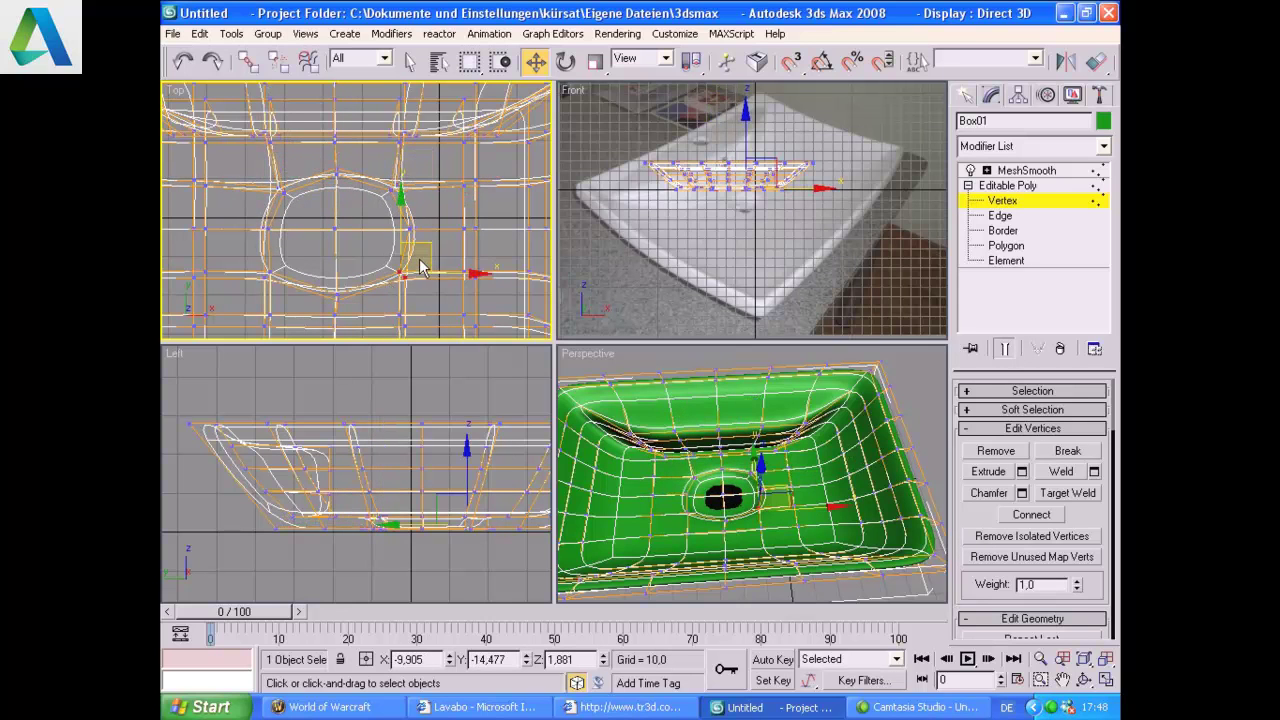
pyautogui.click(271, 277)
pyautogui.moveTo(297, 249); pyautogui.dragTo(308, 241)
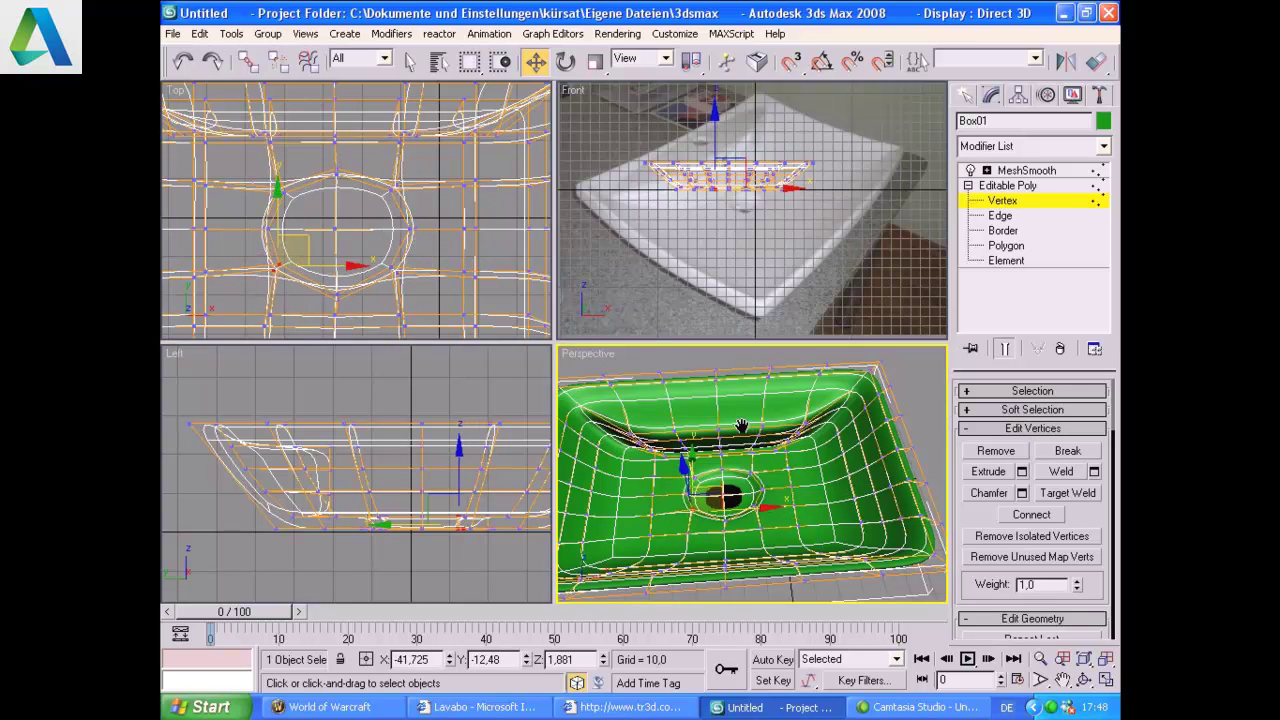
pyautogui.keyDown('alt'); pyautogui.moveTo(744, 382); pyautogui.dragTo(756, 407, button='middle'); pyautogui.keyUp('alt')
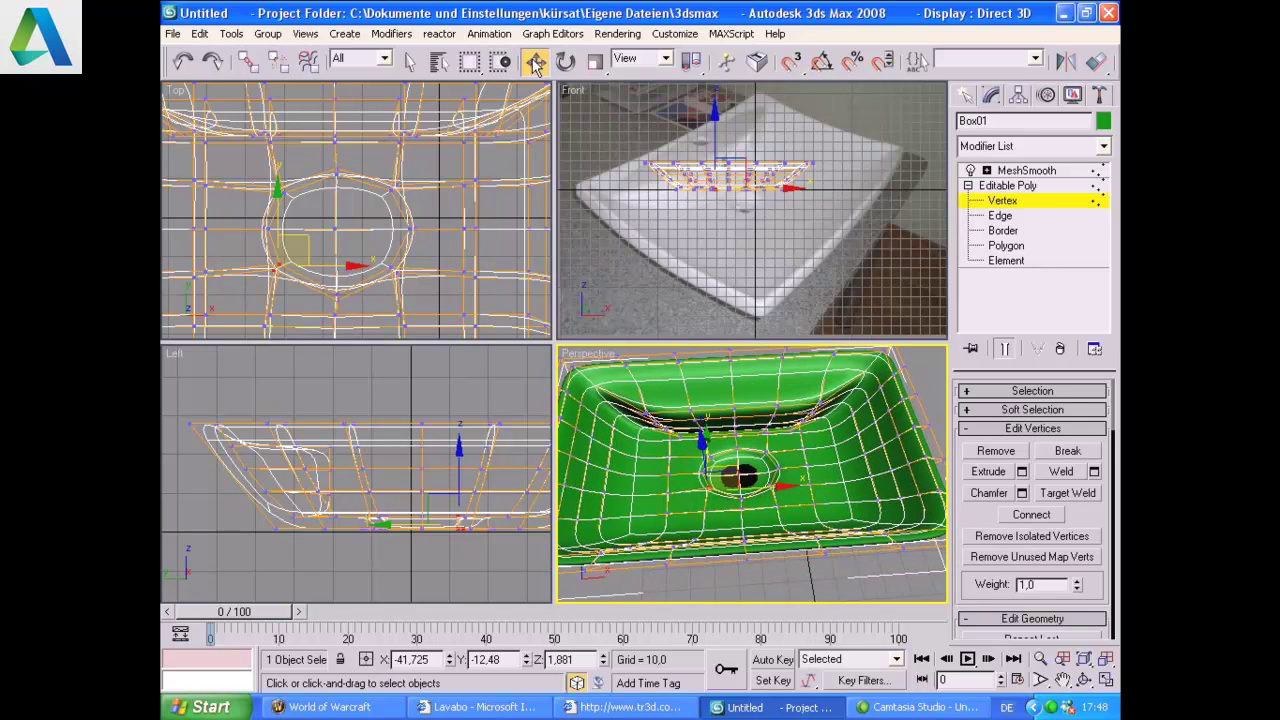
pyautogui.click(965, 94)
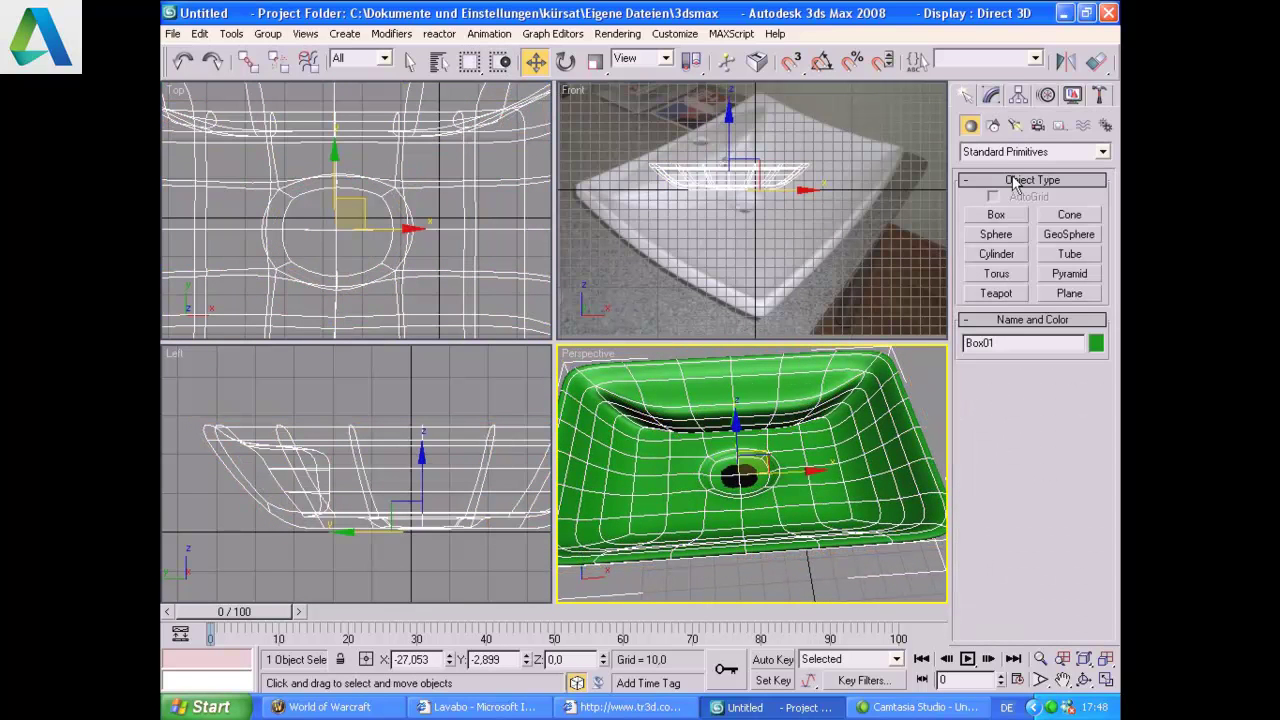
# Step: Draw a small cylinder in the Top view at the basin's back
pyautogui.click(1008, 257)
pyautogui.scroll(2, 369, 140)
pyautogui.scroll(2, 345, 160)
pyautogui.moveTo(340, 162); pyautogui.dragTo(345, 151)
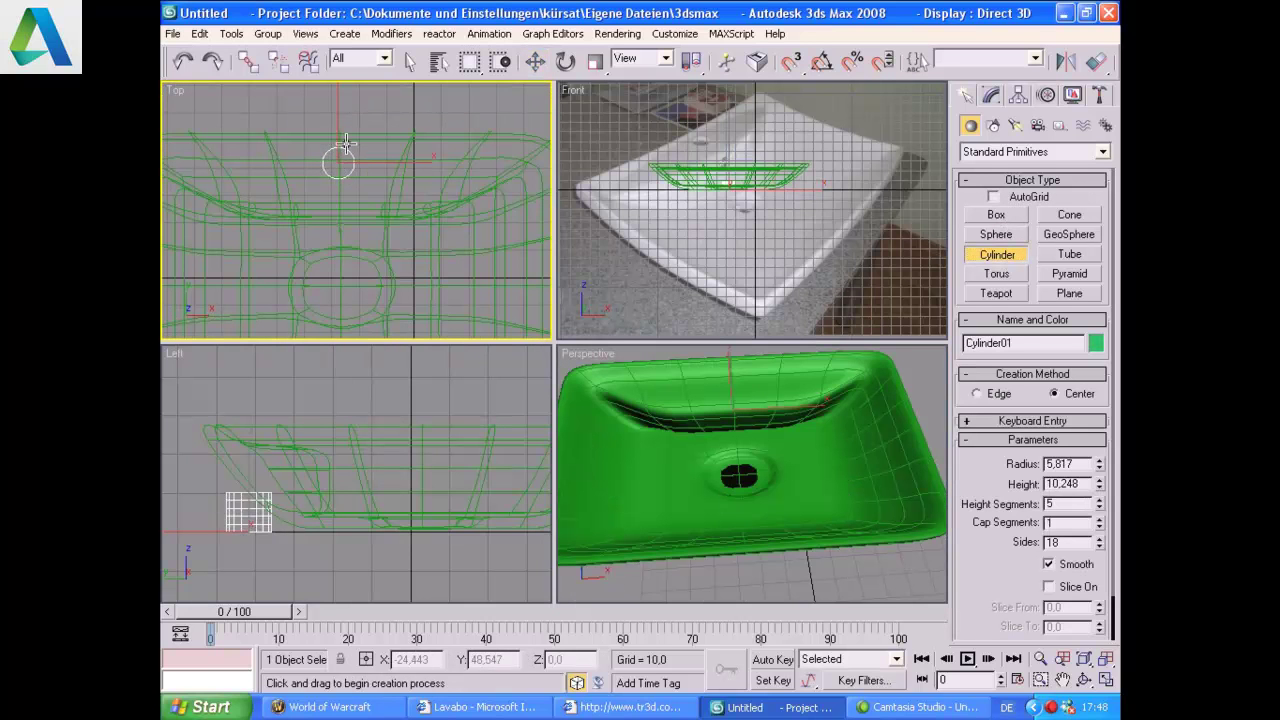
pyautogui.click(344, 112)
pyautogui.click(629, 192)
pyautogui.scroll(2, 629, 192)
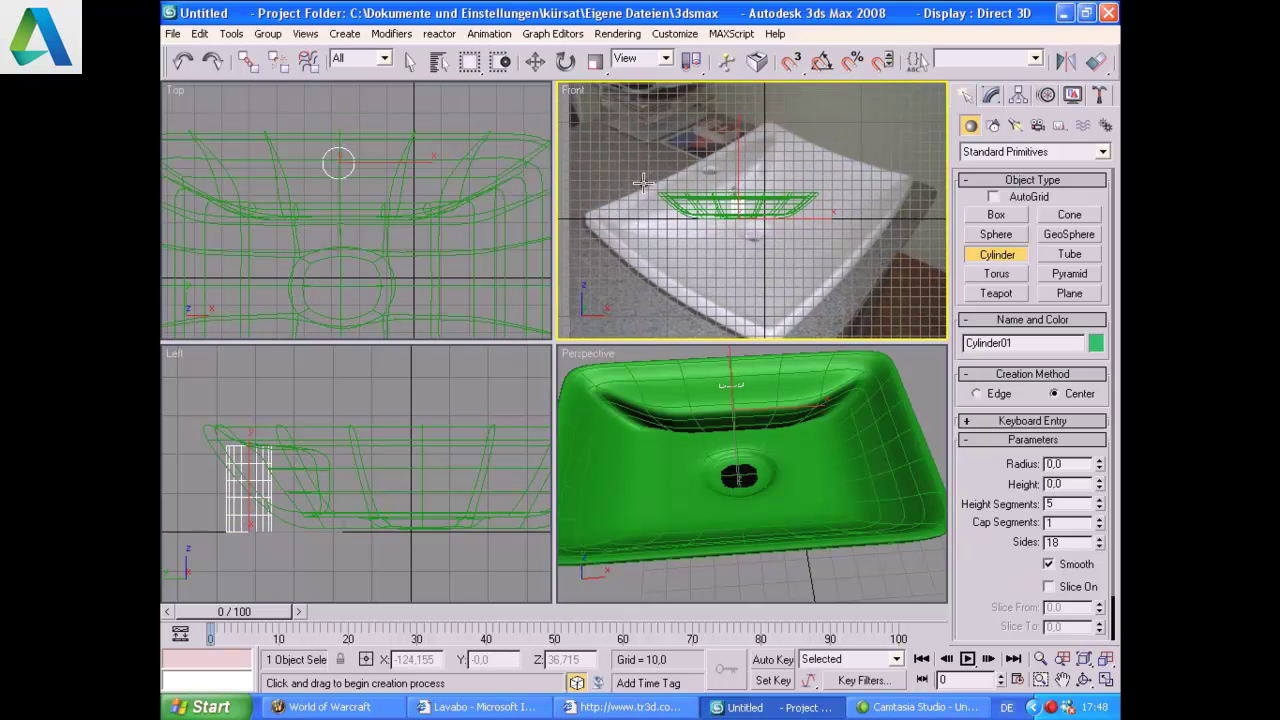
# Step: Raise the cylinder along Z to the sink's back rim and nudge it in Y
pyautogui.press('w')
pyautogui.scroll(-1, 367, 393)
pyautogui.moveTo(367, 393); pyautogui.dragTo(366, 393, button='middle')
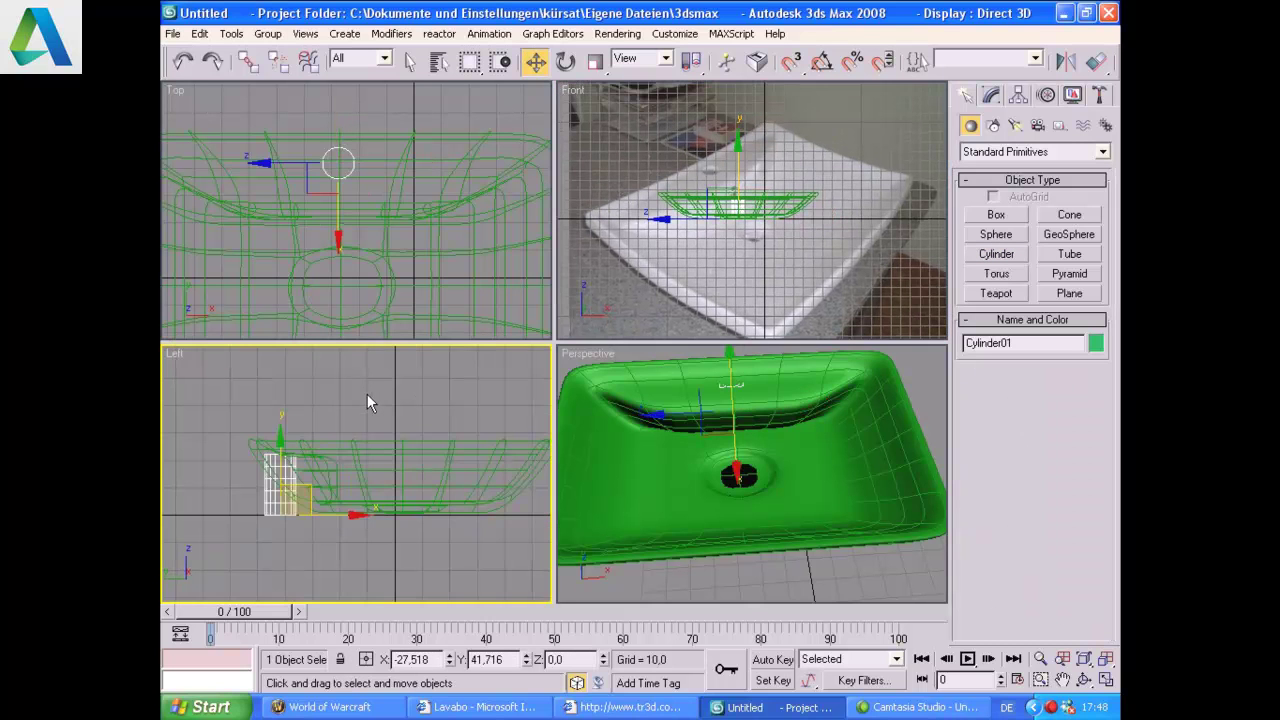
pyautogui.moveTo(288, 443); pyautogui.dragTo(288, 412)
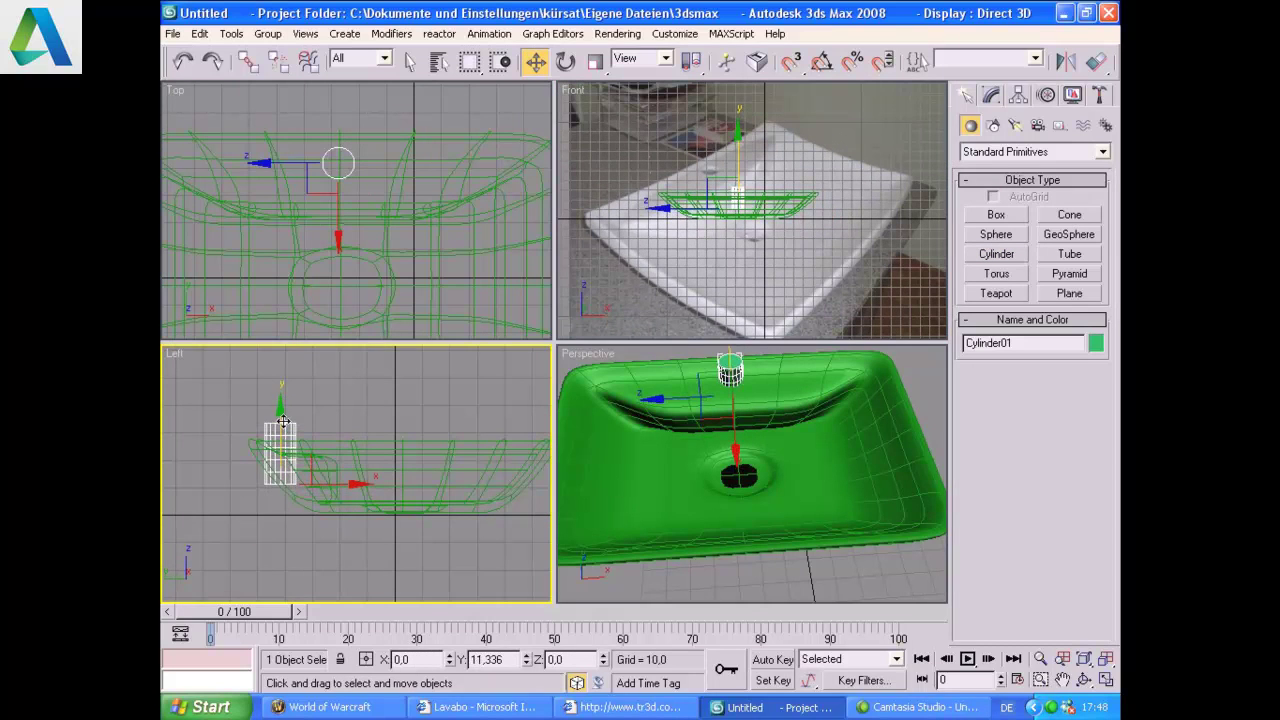
pyautogui.rightClick(460, 180)
pyautogui.moveTo(339, 126); pyautogui.dragTo(341, 127)
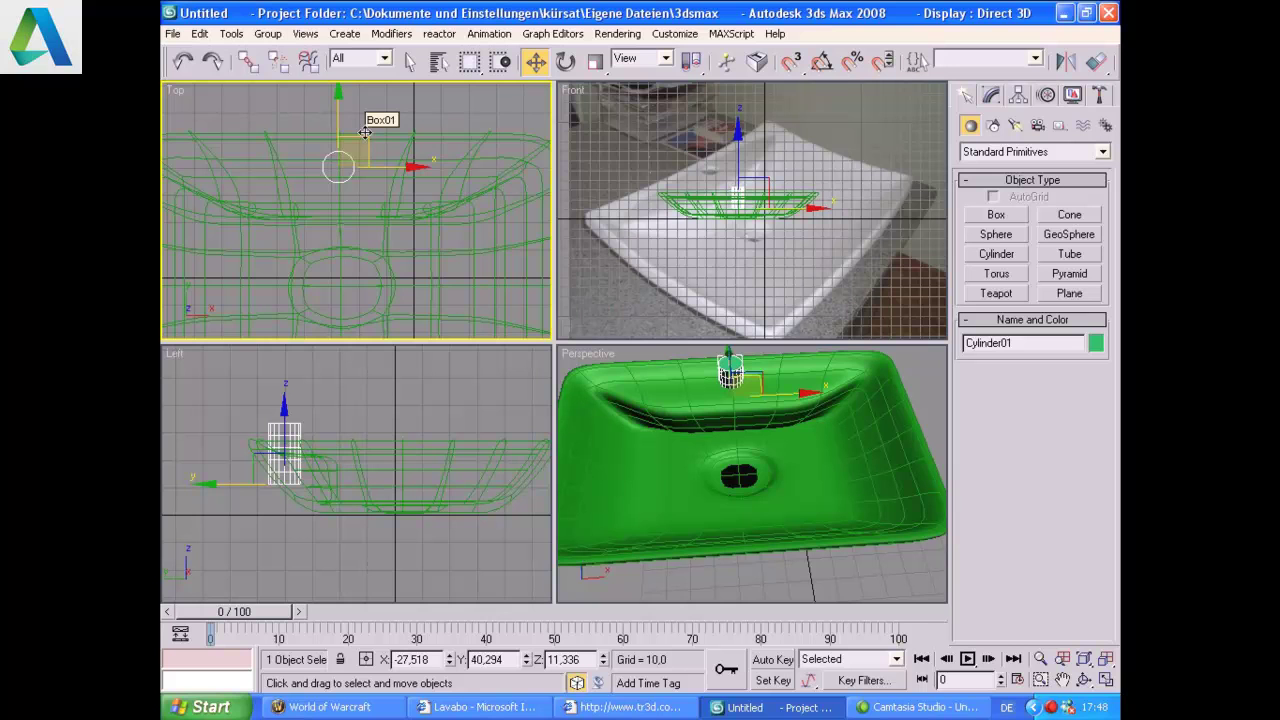
pyautogui.scroll(-2, 365, 132)
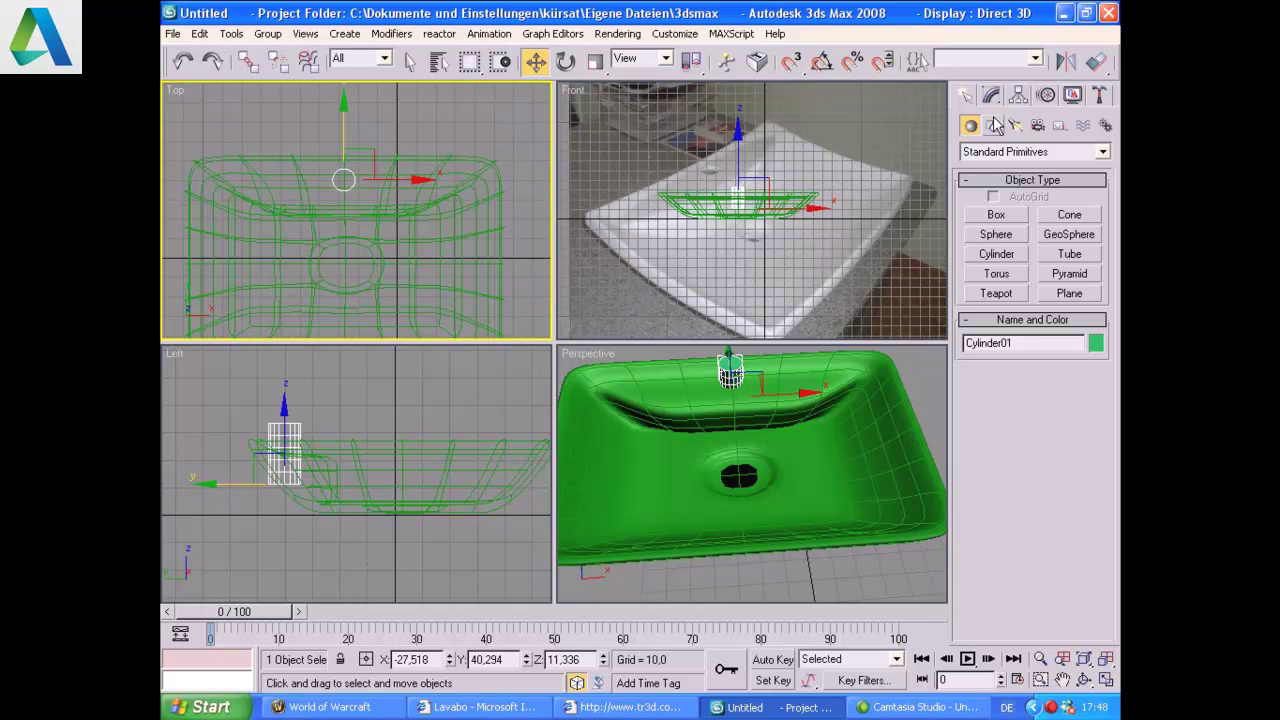
# Step: Subtract Cylinder01 from Box01 with a Boolean compound object to cut the overflow hole
pyautogui.click(814, 425)
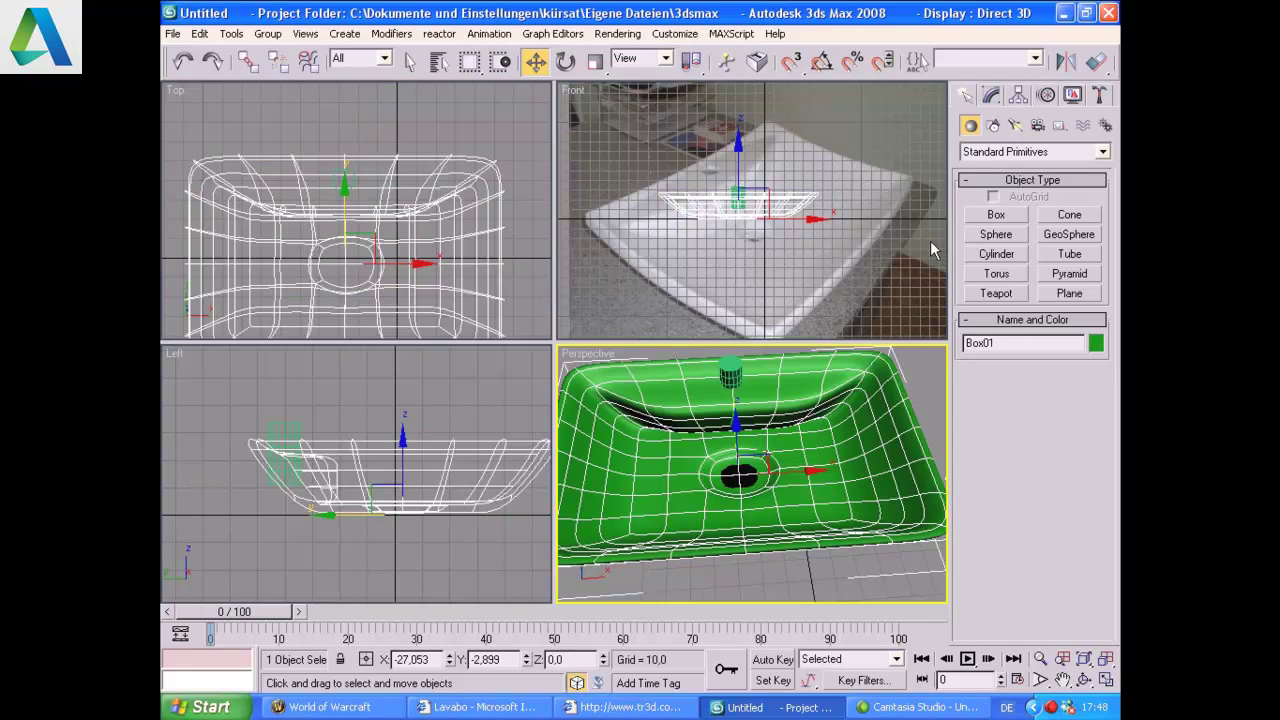
pyautogui.click(991, 95)
pyautogui.click(968, 97)
pyautogui.click(1088, 155)
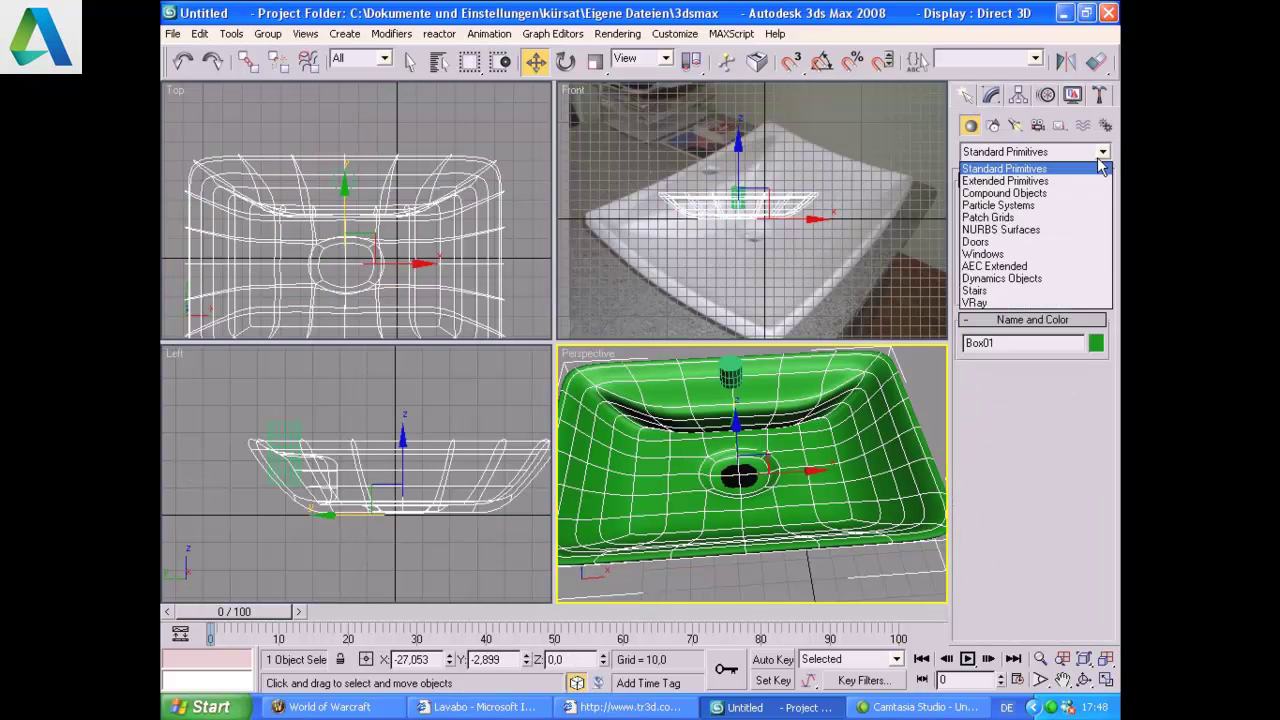
pyautogui.click(1078, 190)
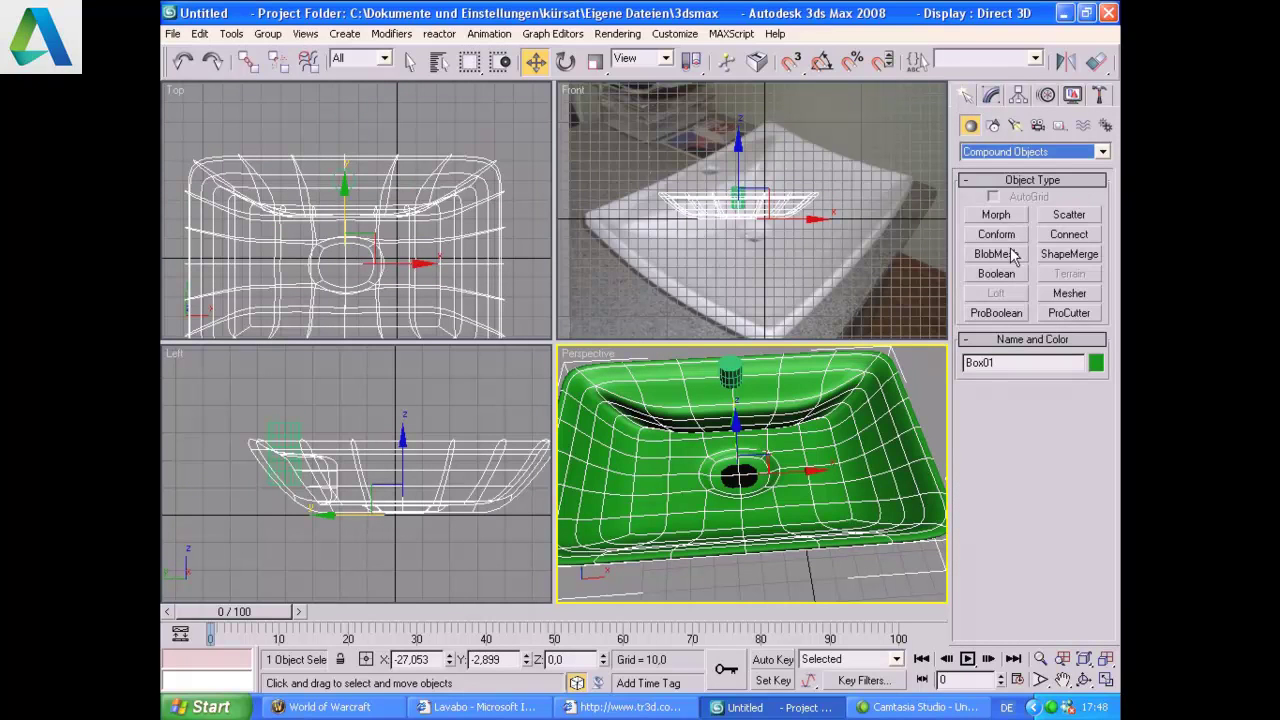
pyautogui.click(996, 274)
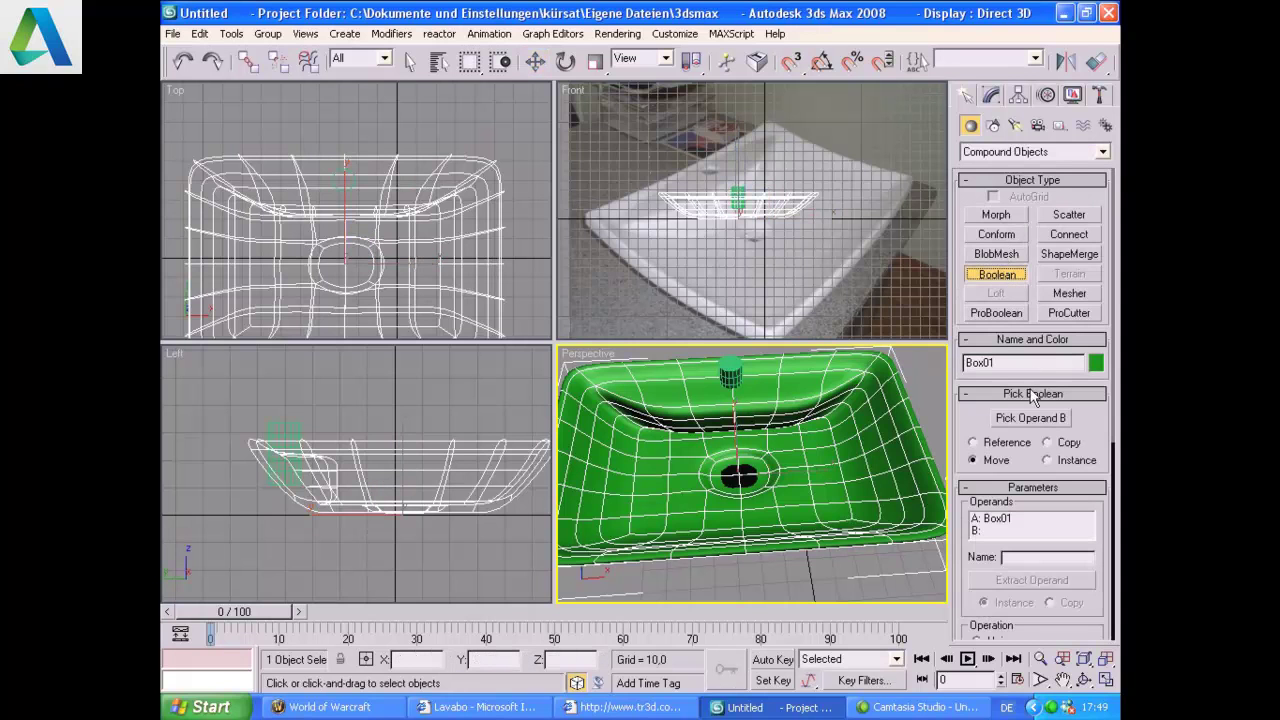
pyautogui.click(1033, 420)
pyautogui.click(740, 195)
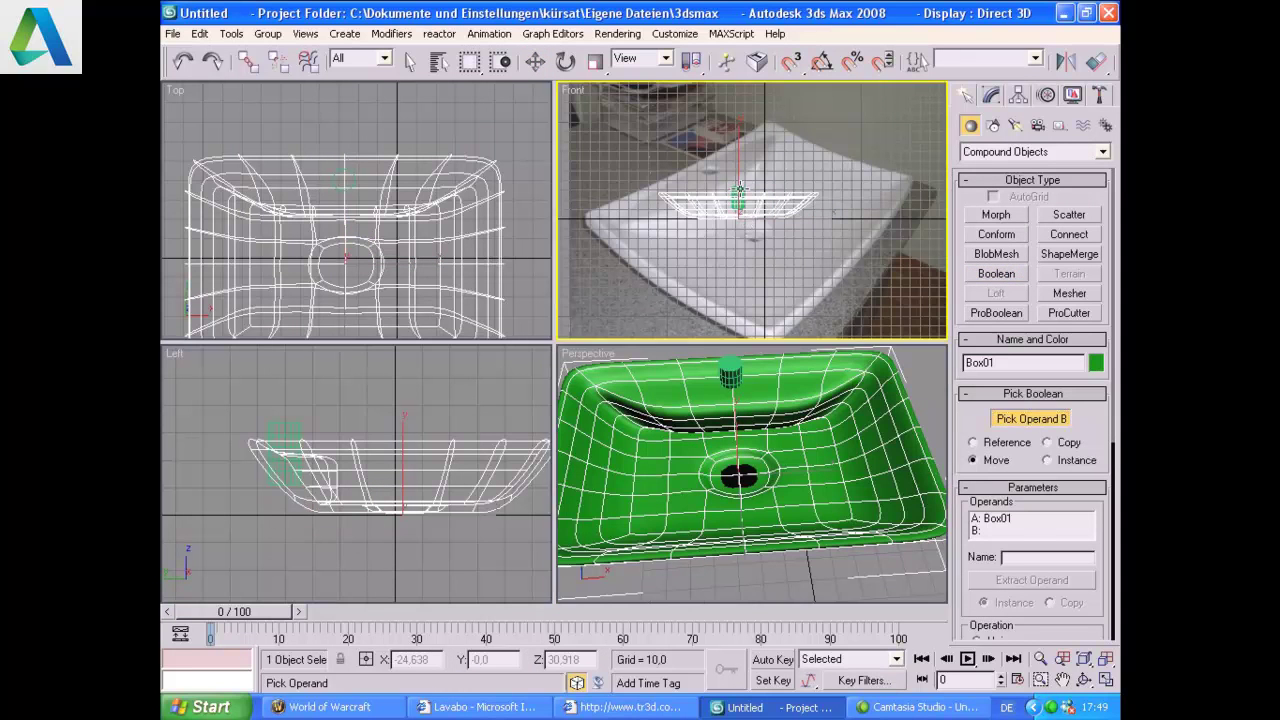
pyautogui.click(990, 270)
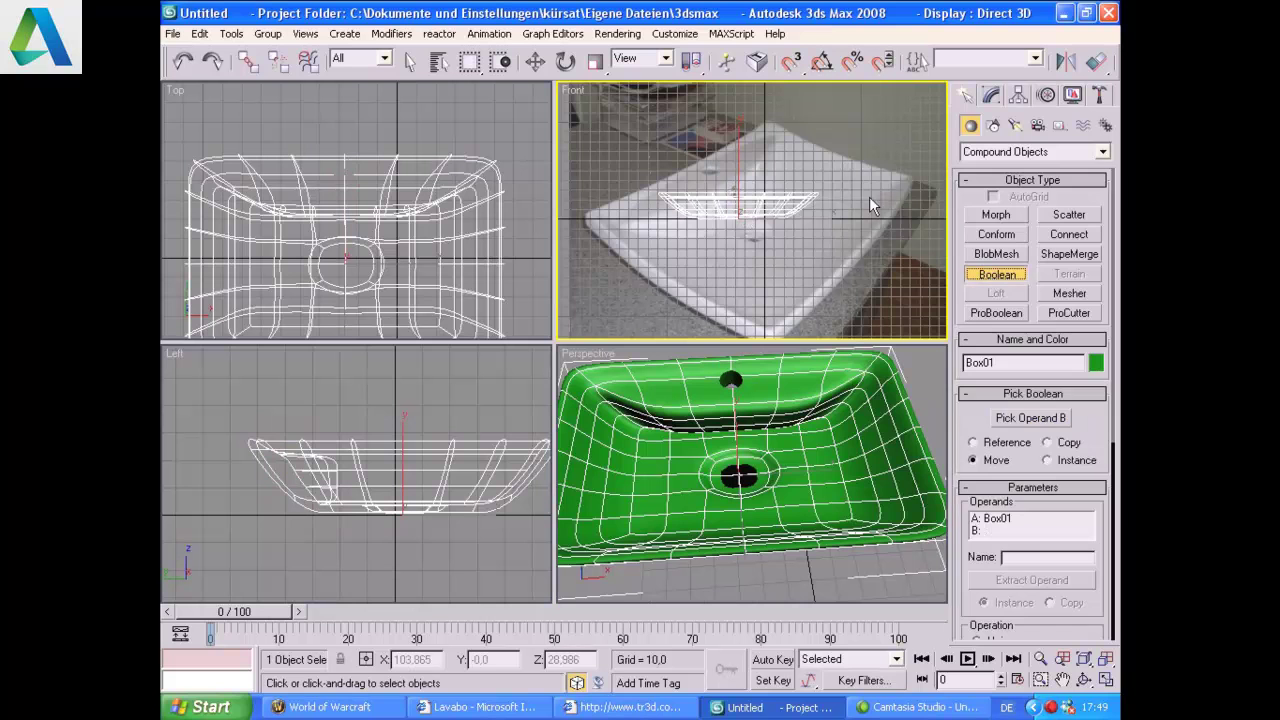
# Step: Orbit the Perspective view to inspect the new overflow hole
pyautogui.click(1084, 679)
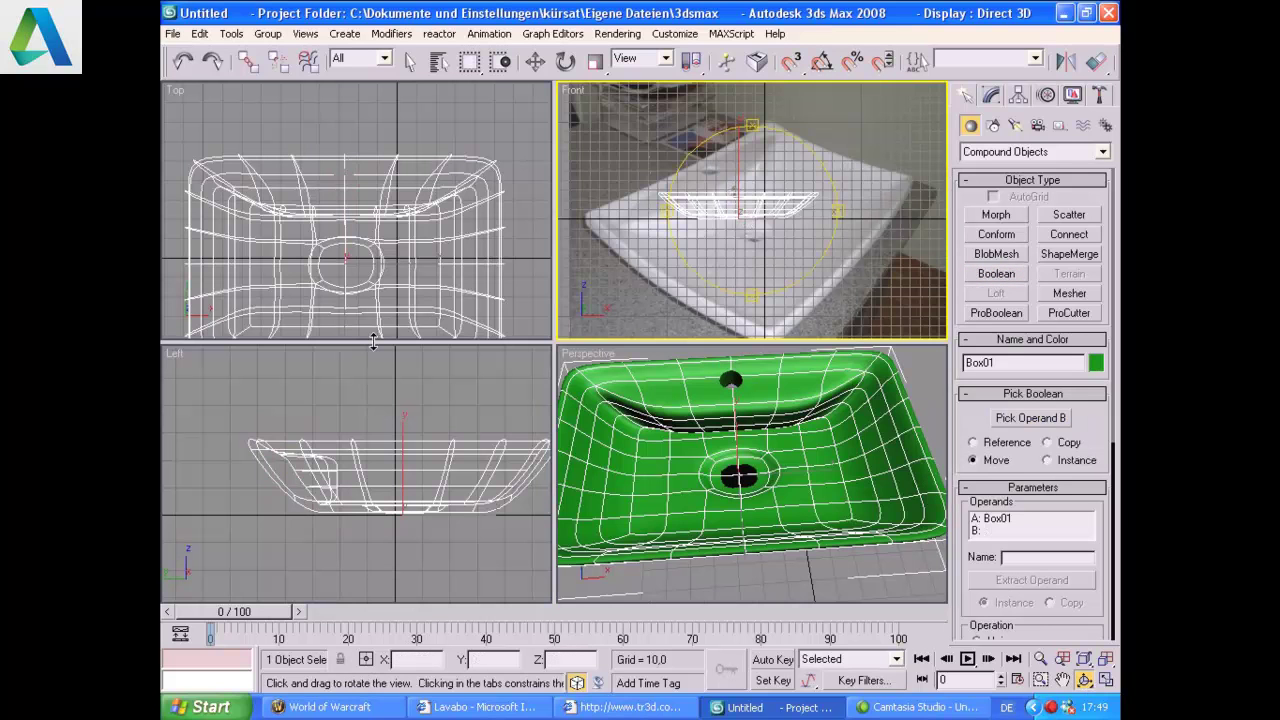
pyautogui.click(656, 497)
pyautogui.moveTo(695, 485); pyautogui.dragTo(455, 463)
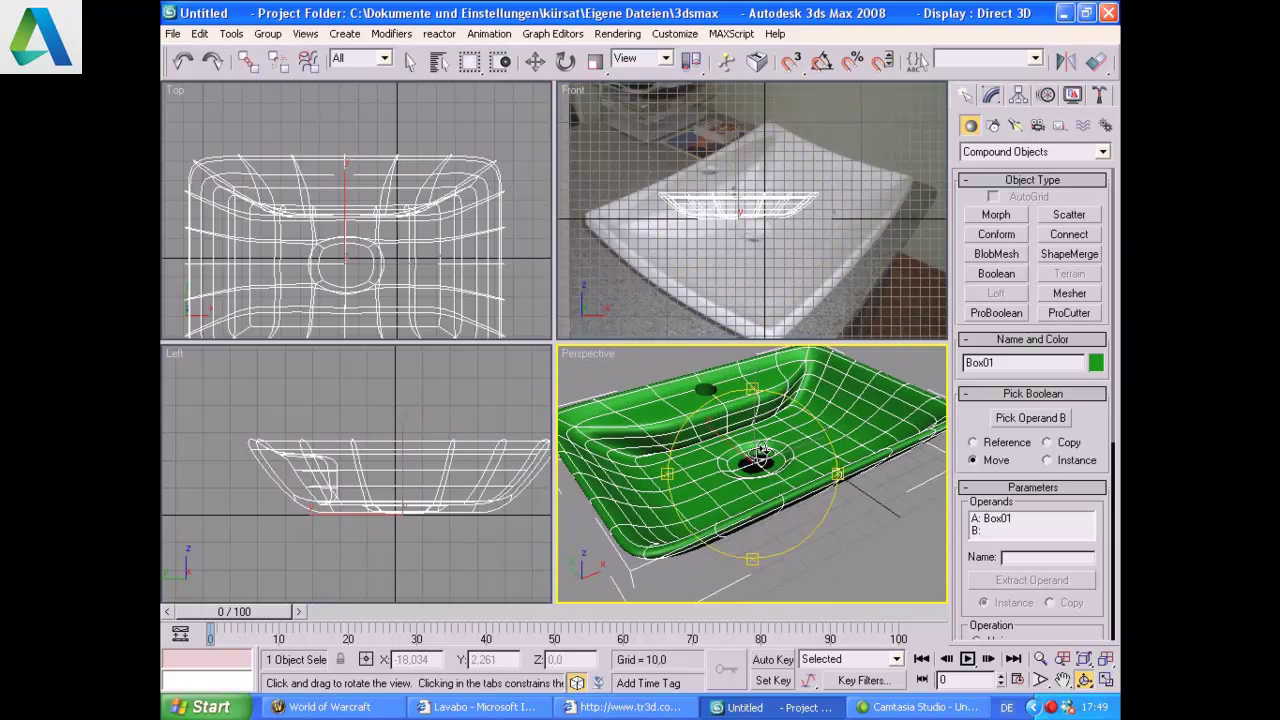
# Step: Convert the Boolean sink Box01 to an Editable Poly
pyautogui.click(991, 94)
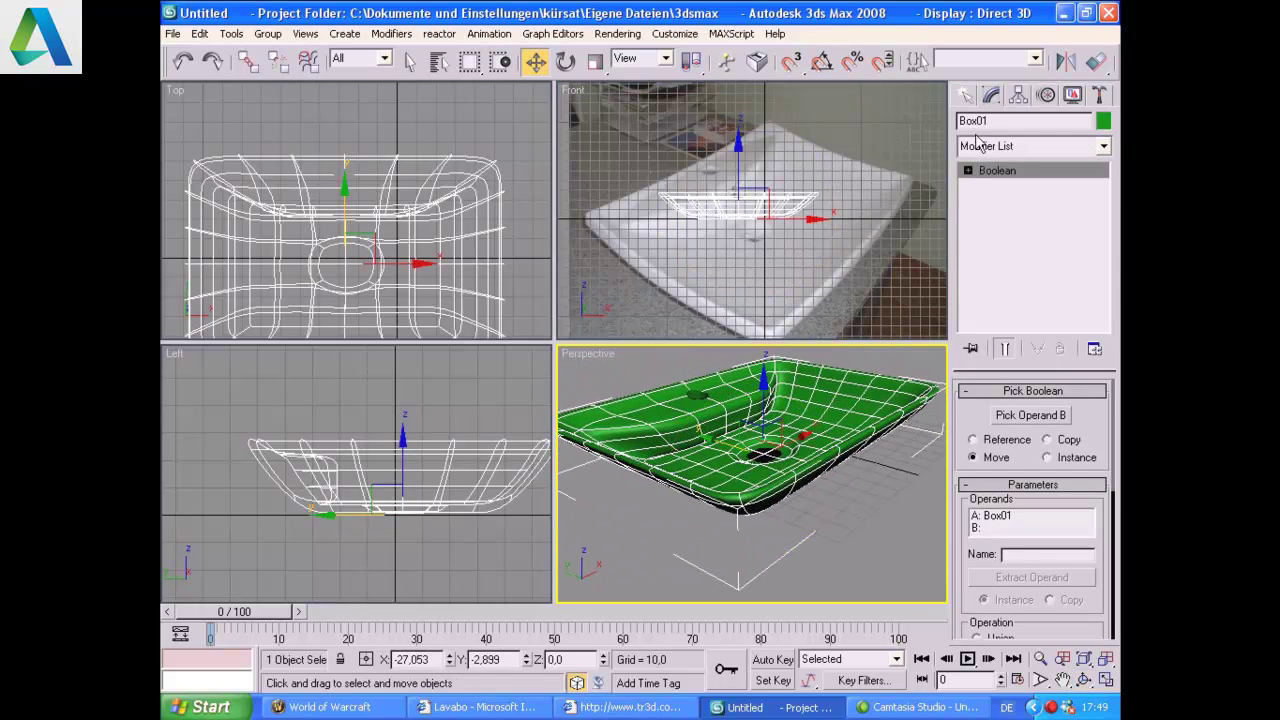
pyautogui.rightClick(803, 470)
pyautogui.moveTo(834, 638)
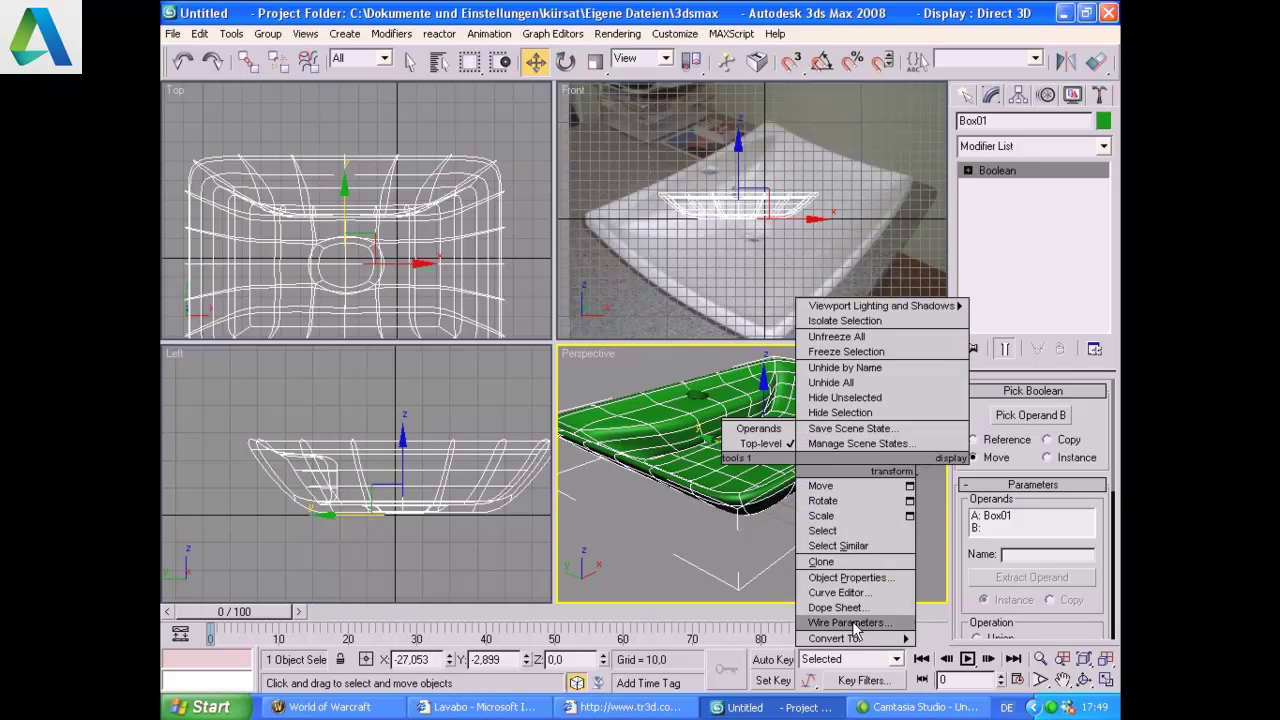
pyautogui.click(947, 653)
pyautogui.moveTo(380, 443); pyautogui.dragTo(419, 451, button='middle')
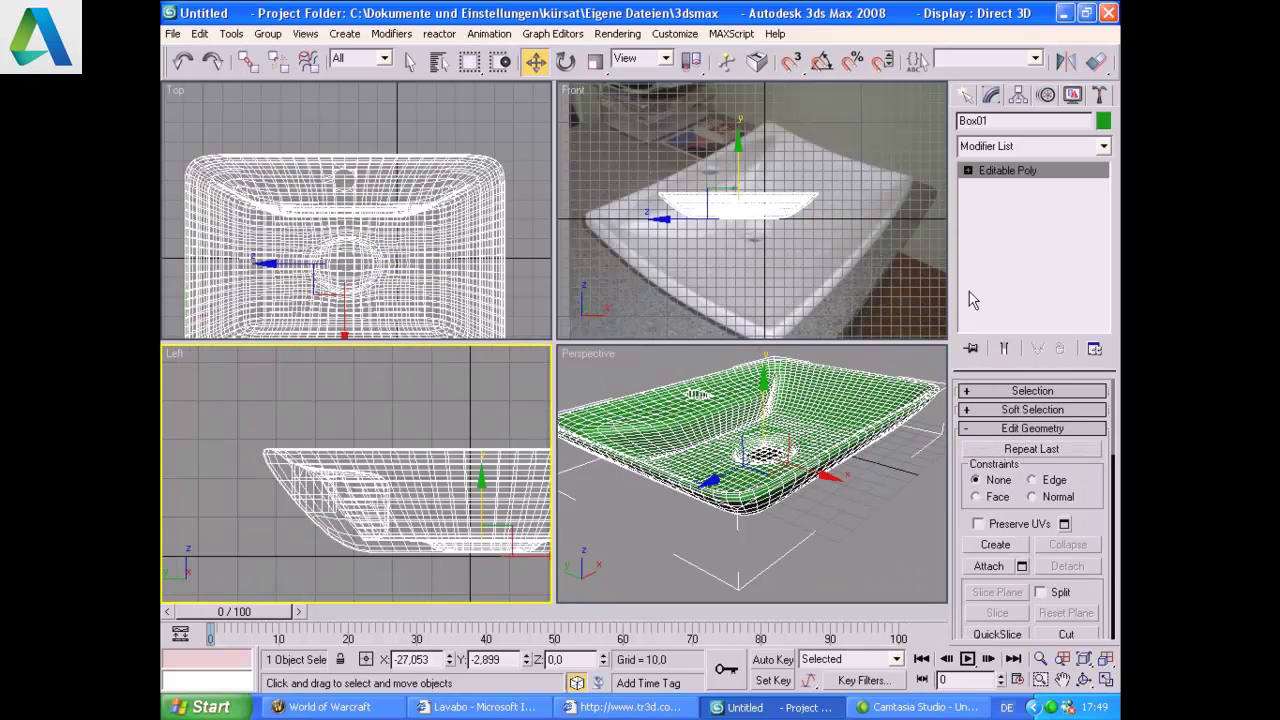
# Step: Box-select the vertices around the overflow hole in the Left view and shift them down and sideways
pyautogui.click(967, 170)
pyautogui.click(1002, 185)
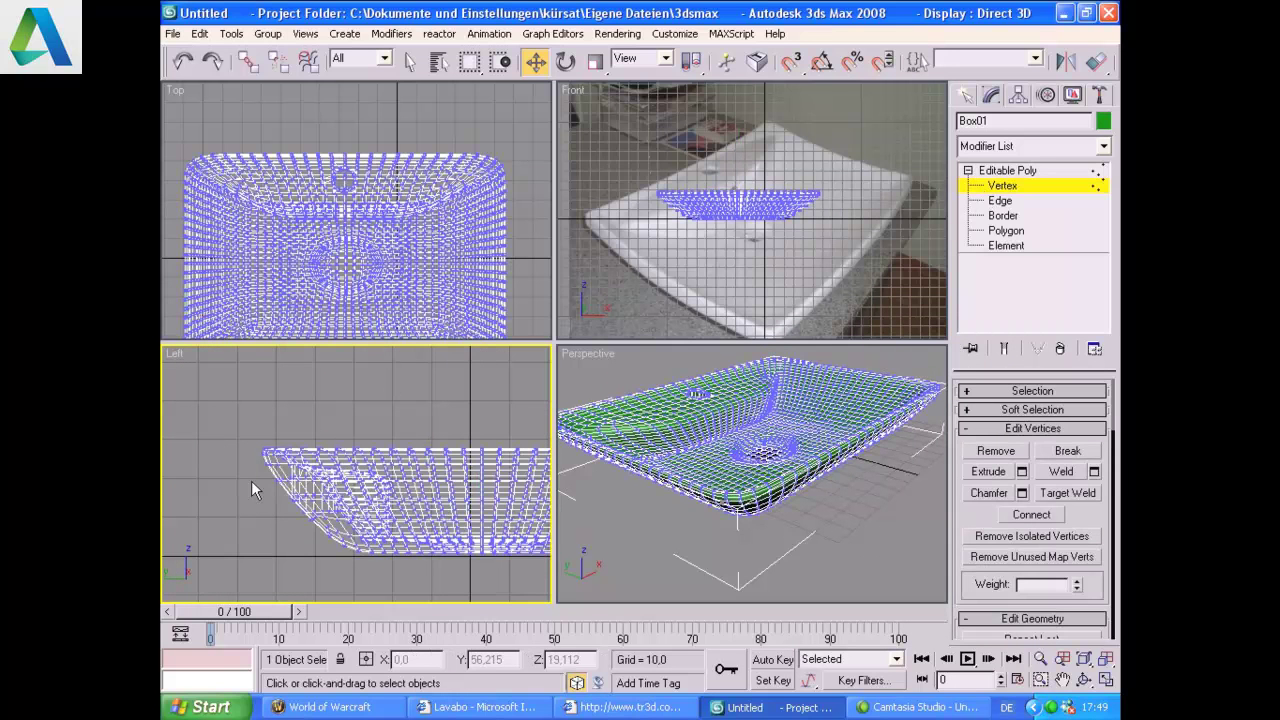
pyautogui.moveTo(262, 486); pyautogui.dragTo(297, 508)
pyautogui.moveTo(313, 471); pyautogui.dragTo(313, 513)
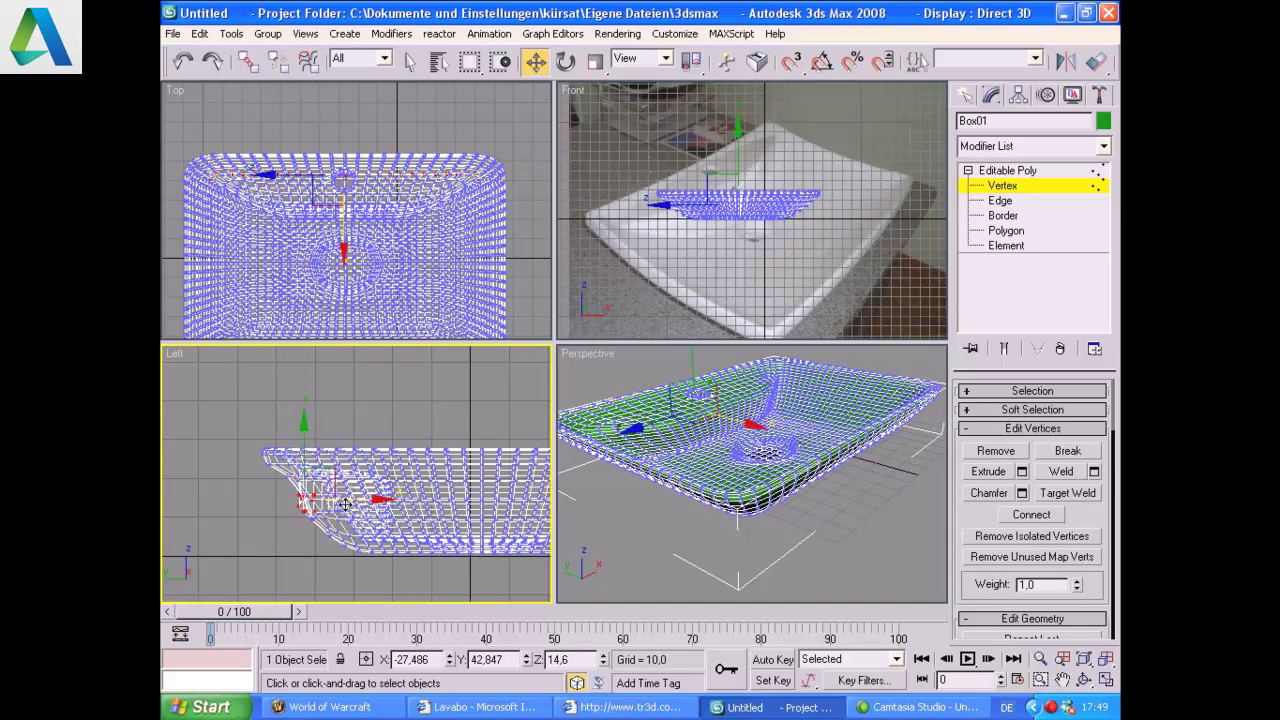
pyautogui.moveTo(313, 513); pyautogui.dragTo(297, 502)
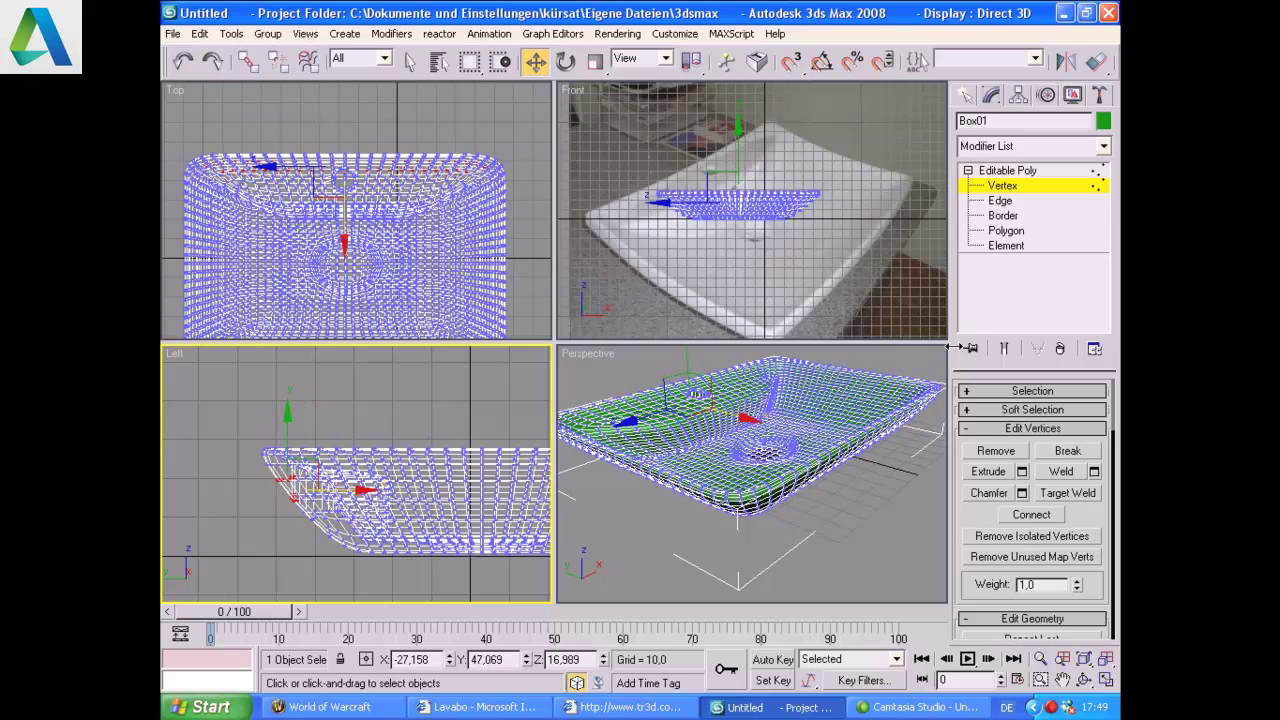
pyautogui.click(966, 96)
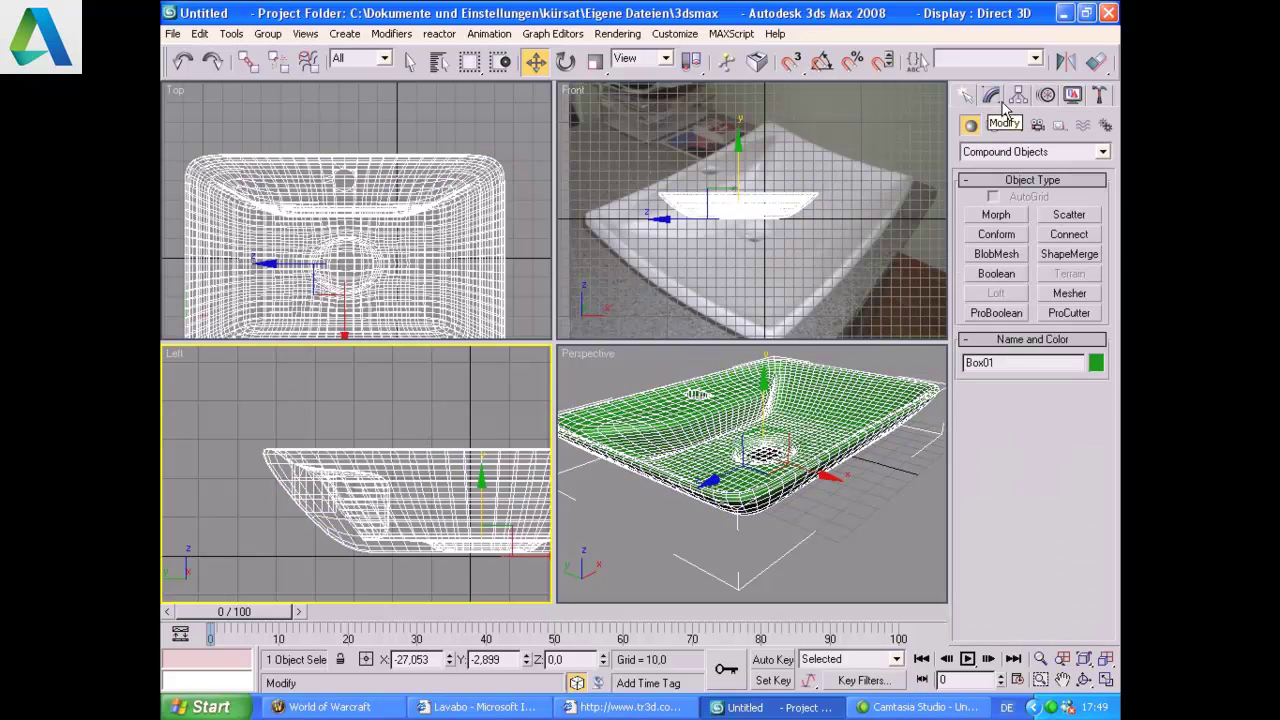
pyautogui.click(1004, 125)
pyautogui.click(998, 96)
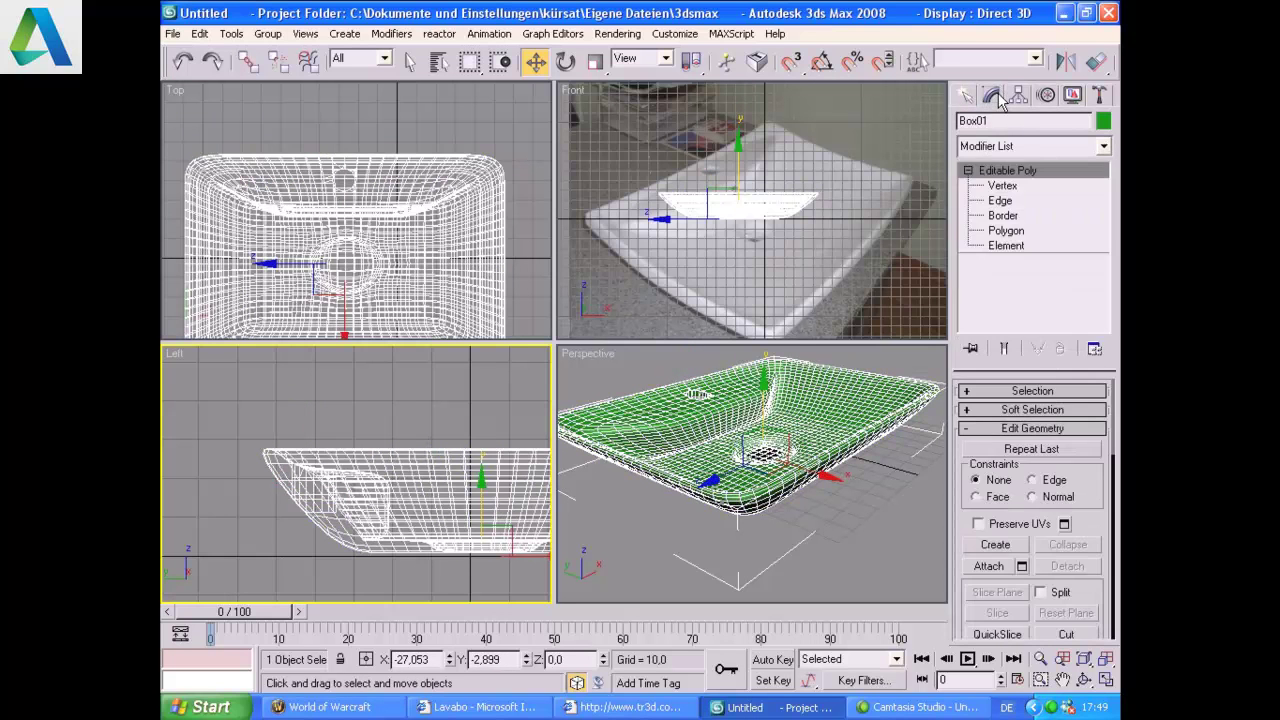
# Step: Start a Text spline from the Shapes category
pyautogui.click(967, 96)
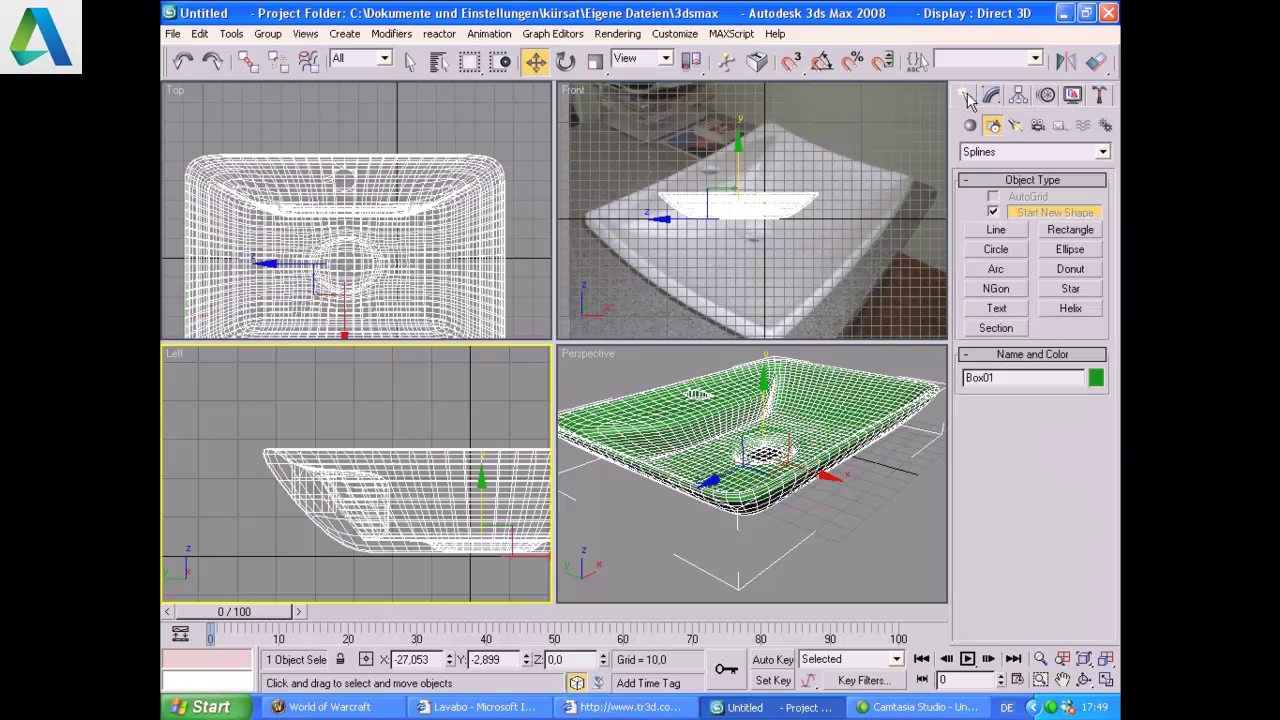
pyautogui.click(1015, 125)
pyautogui.click(995, 126)
pyautogui.click(996, 328)
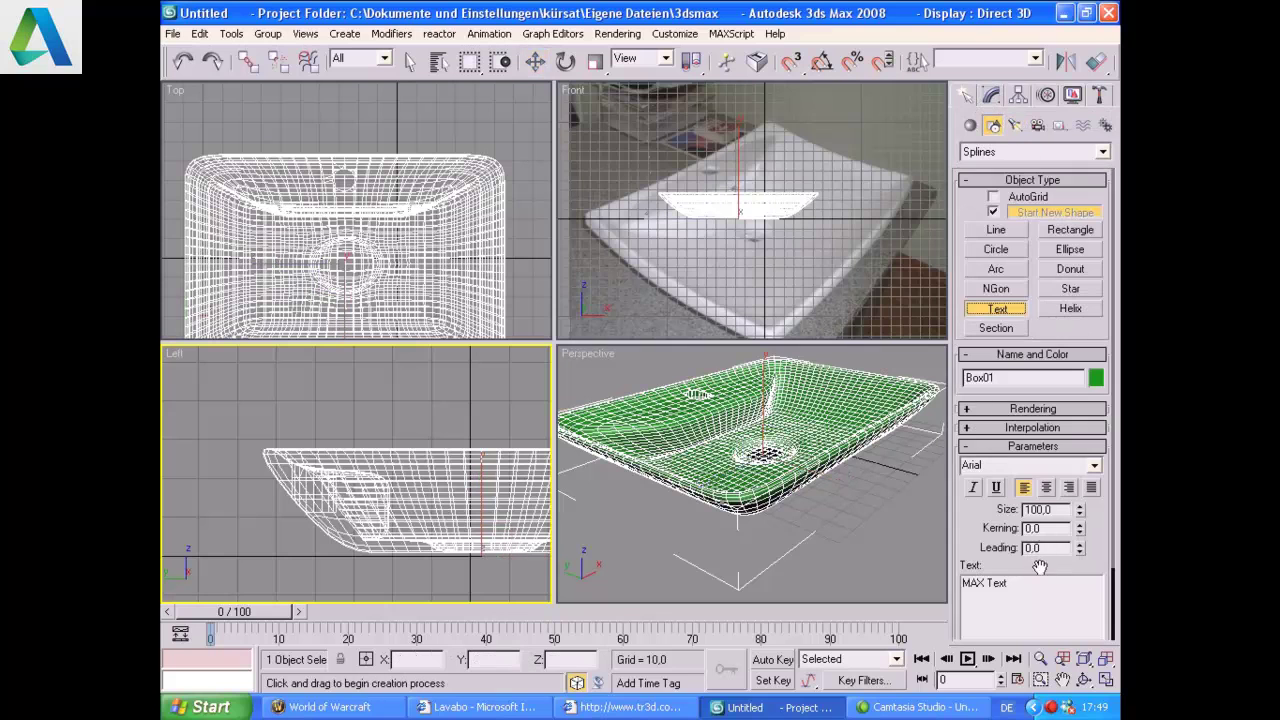
# Step: Replace 'MAX Text' with the Turkish note 'u kaldirmadan hem boolean yaptigim icin böyle yum / ldirmam gereklirdi, unuttuk :D'
pyautogui.press('BackSpace')
pyautogui.write('meshsmooth')
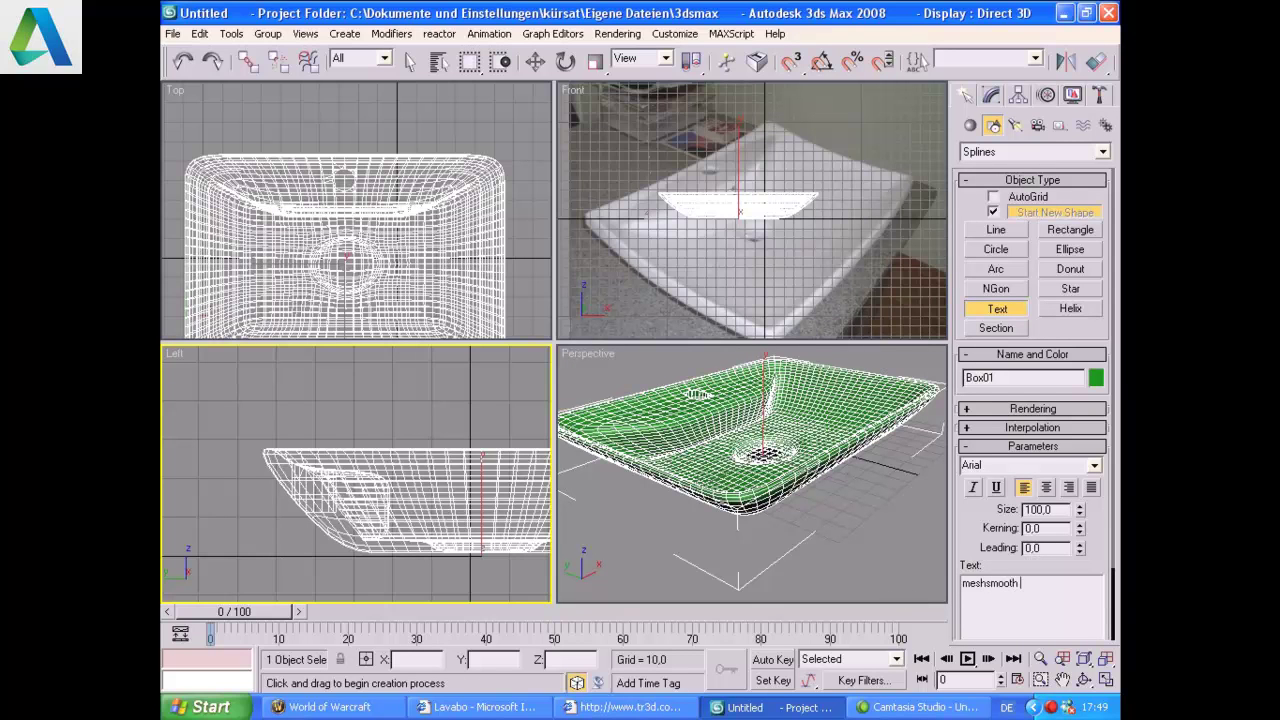
pyautogui.write('u kaldirmadan h')
pyautogui.write('em boole')
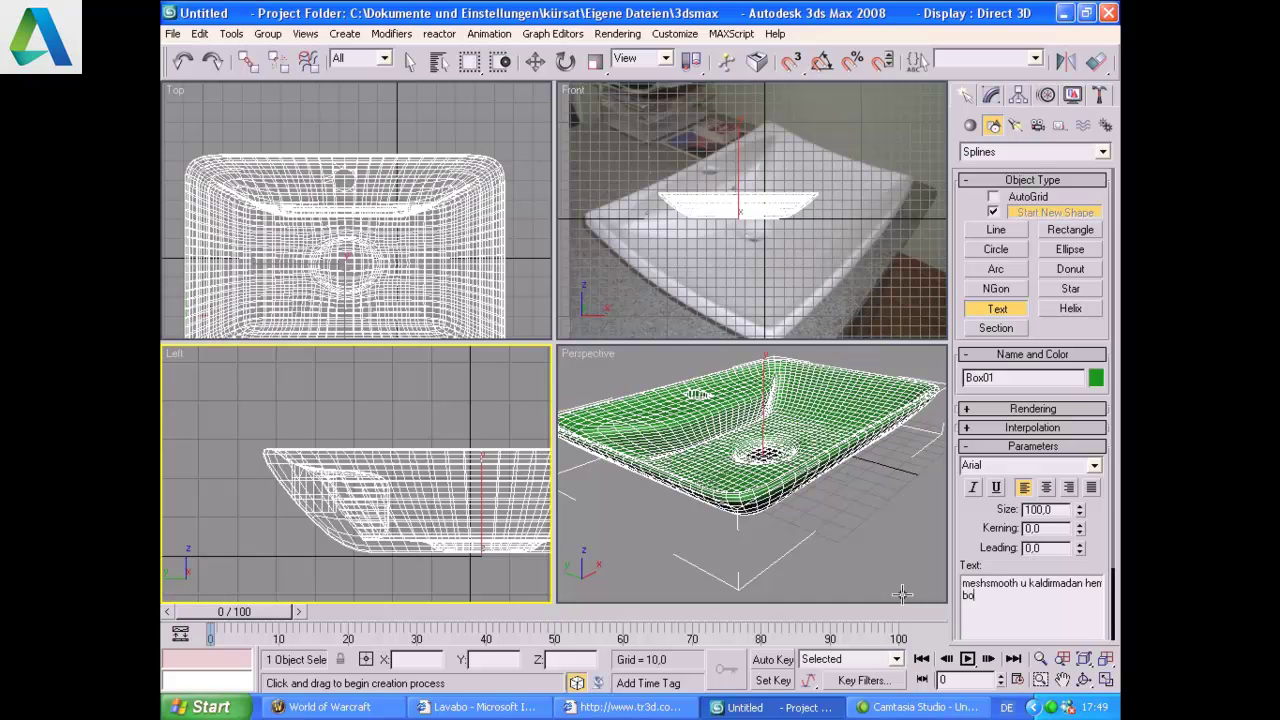
pyautogui.write('an yaptigim icin böyle')
pyautogui.write(' yu')
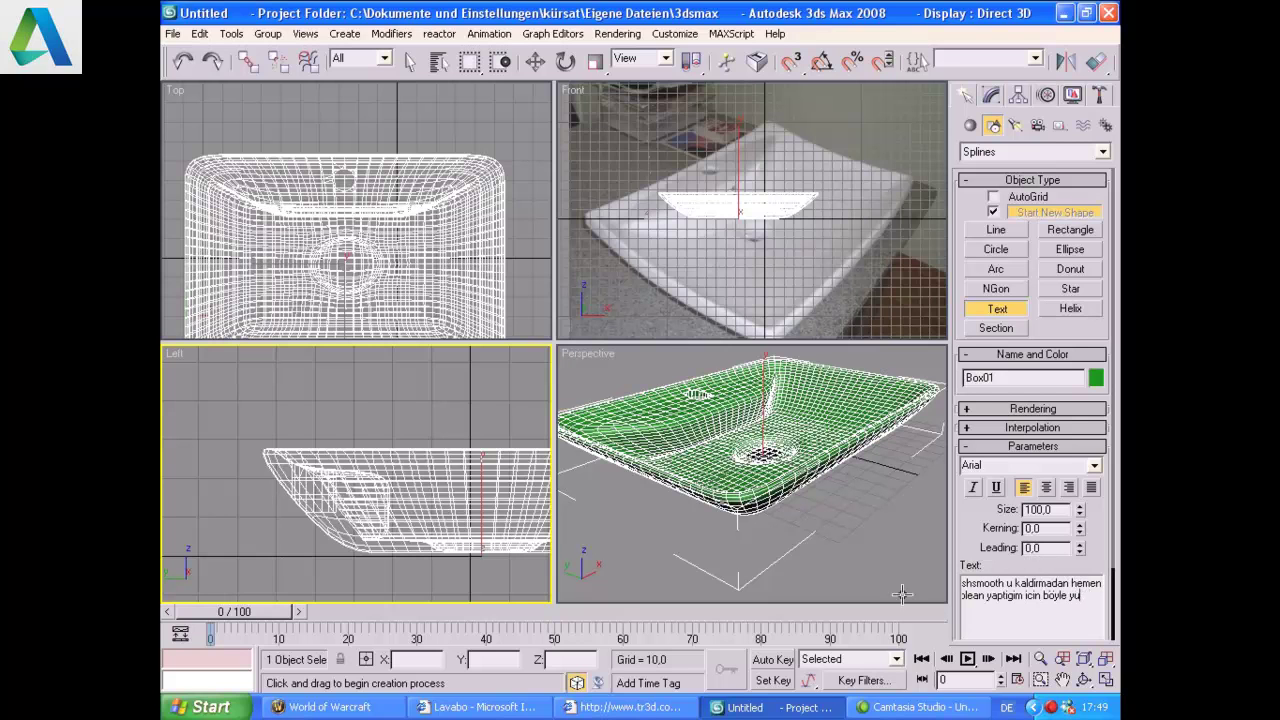
pyautogui.write('m')
pyautogui.press('Return')
pyautogui.write('ldirmam gereklirdi, un')
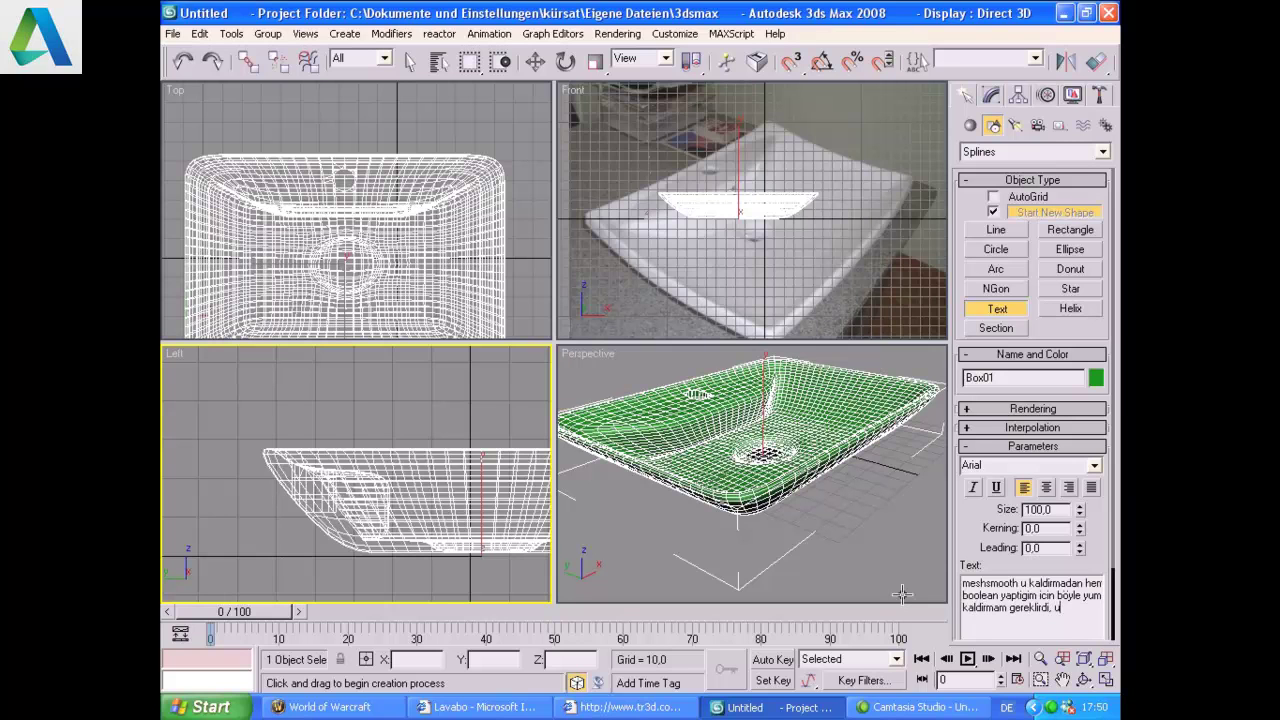
pyautogui.write('uttuk :D')
pyautogui.rightClick(902, 566)
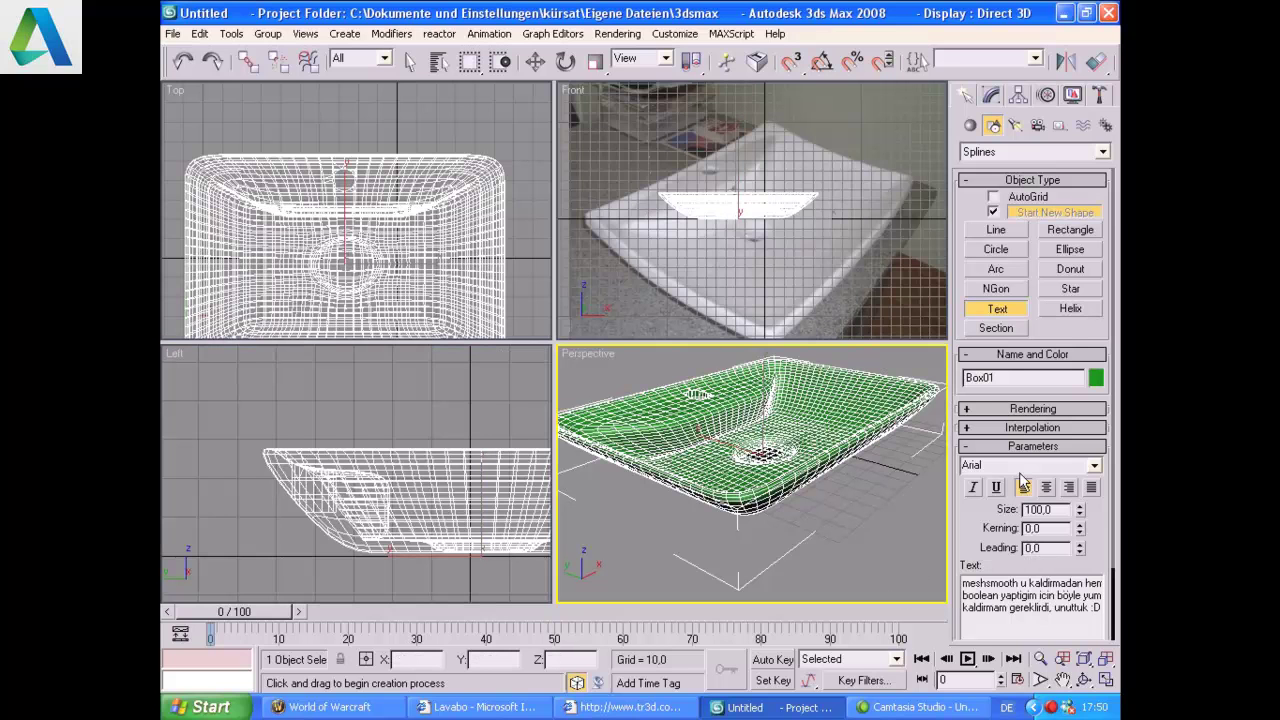
# Step: Set Box01's object colour to white in the Object Color dialog
pyautogui.click(1096, 377)
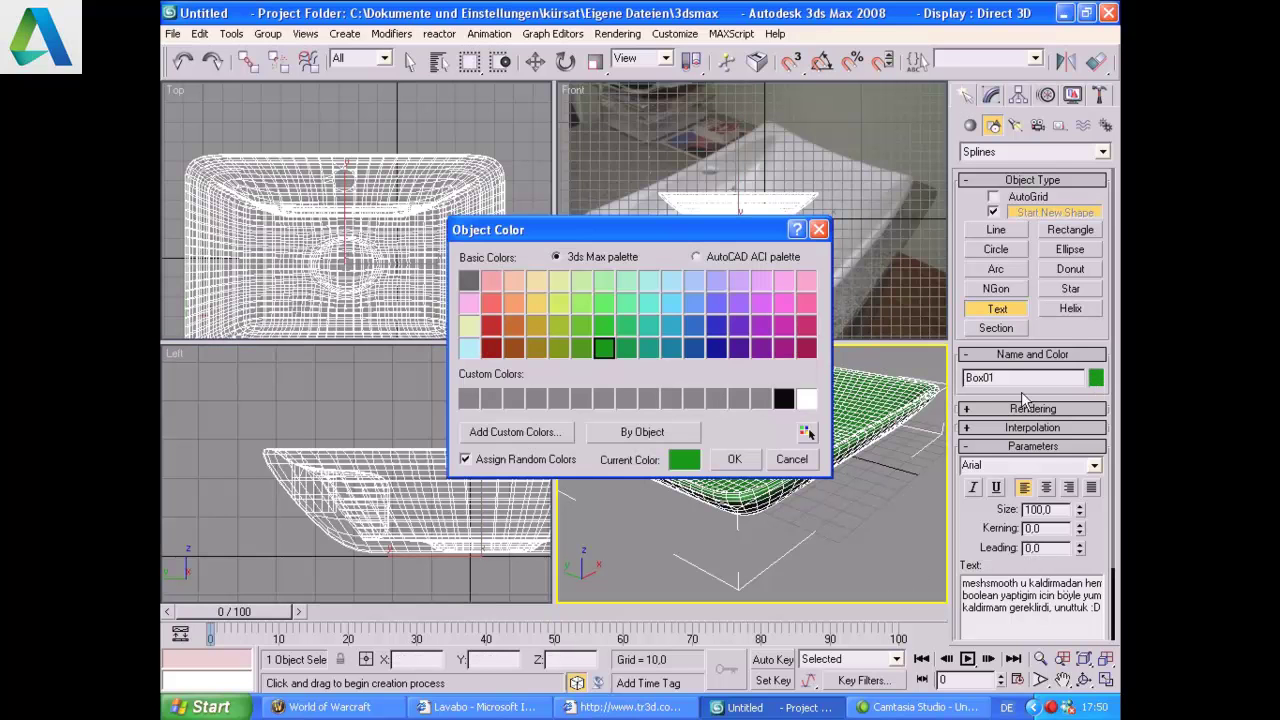
pyautogui.click(806, 399)
pyautogui.click(734, 459)
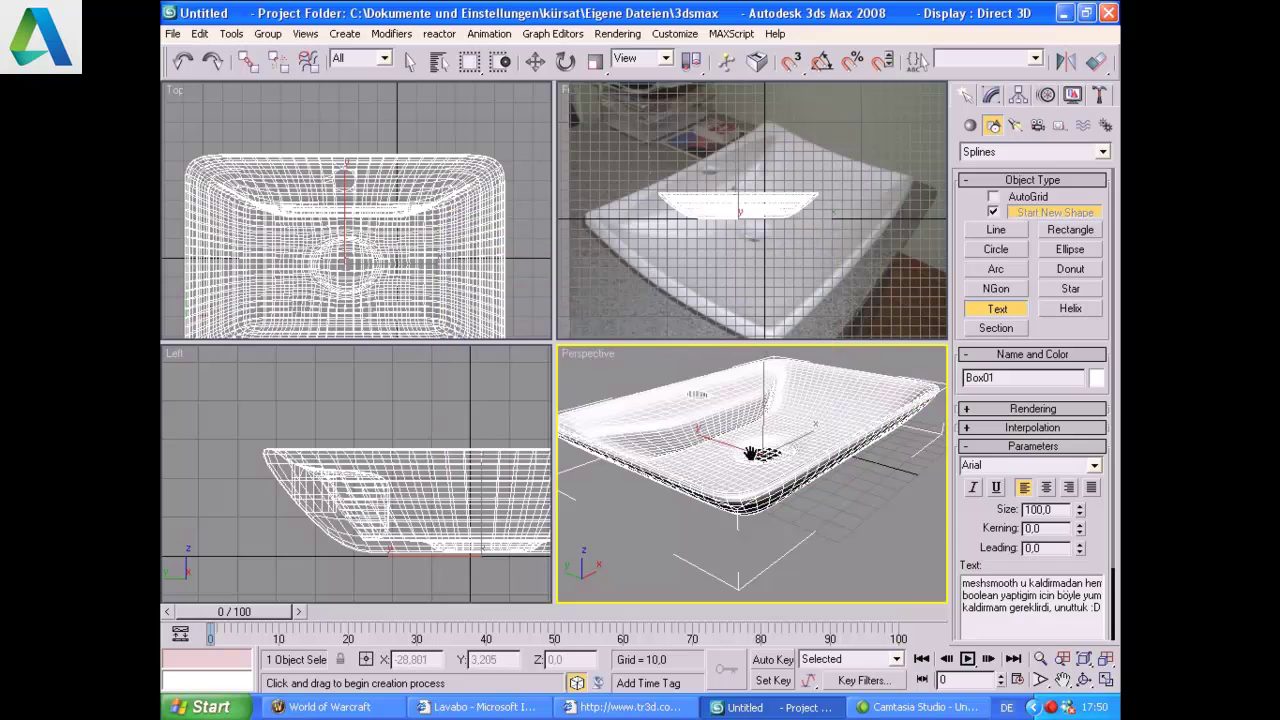